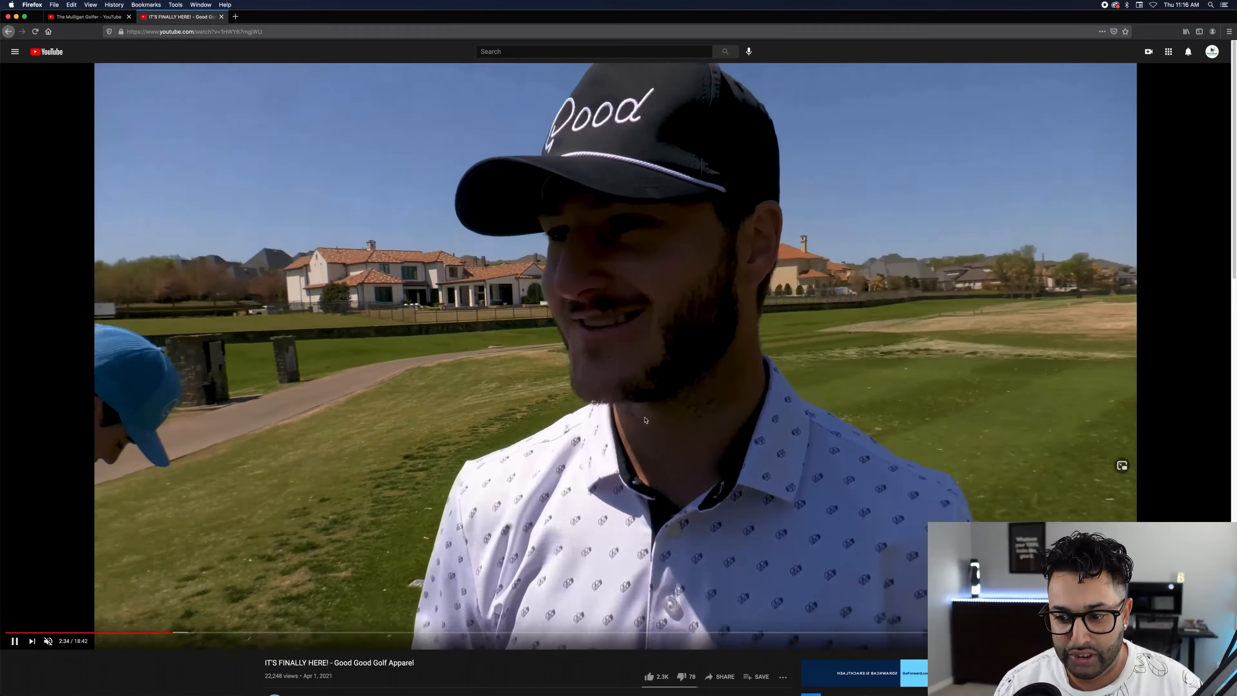
- Pause the playing golf video, minimize the browser and switch to the Golf sequence in Premiere Pro
{"action": "left_click", "coordinate": [645, 420]}
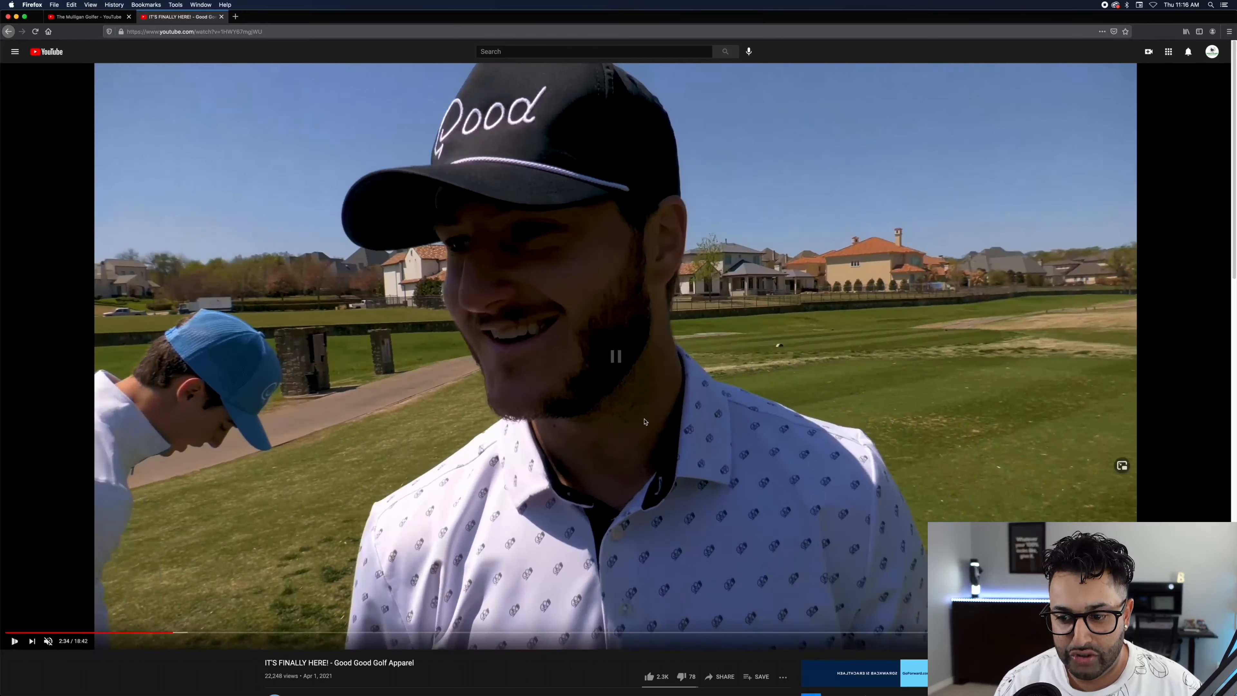
{"action": "left_click", "coordinate": [17, 18]}
{"action": "left_click", "coordinate": [357, 504]}
- Cut the first golf clip at 00:00:13:28, just before the club hits the ball
{"action": "mouse_move", "coordinate": [345, 446]}
{"action": "left_mouse_down"}
{"action": "mouse_move", "coordinate": [297, 444]}
{"action": "mouse_move", "coordinate": [344, 445]}
{"action": "mouse_move", "coordinate": [333, 445]}
{"action": "left_mouse_up"}
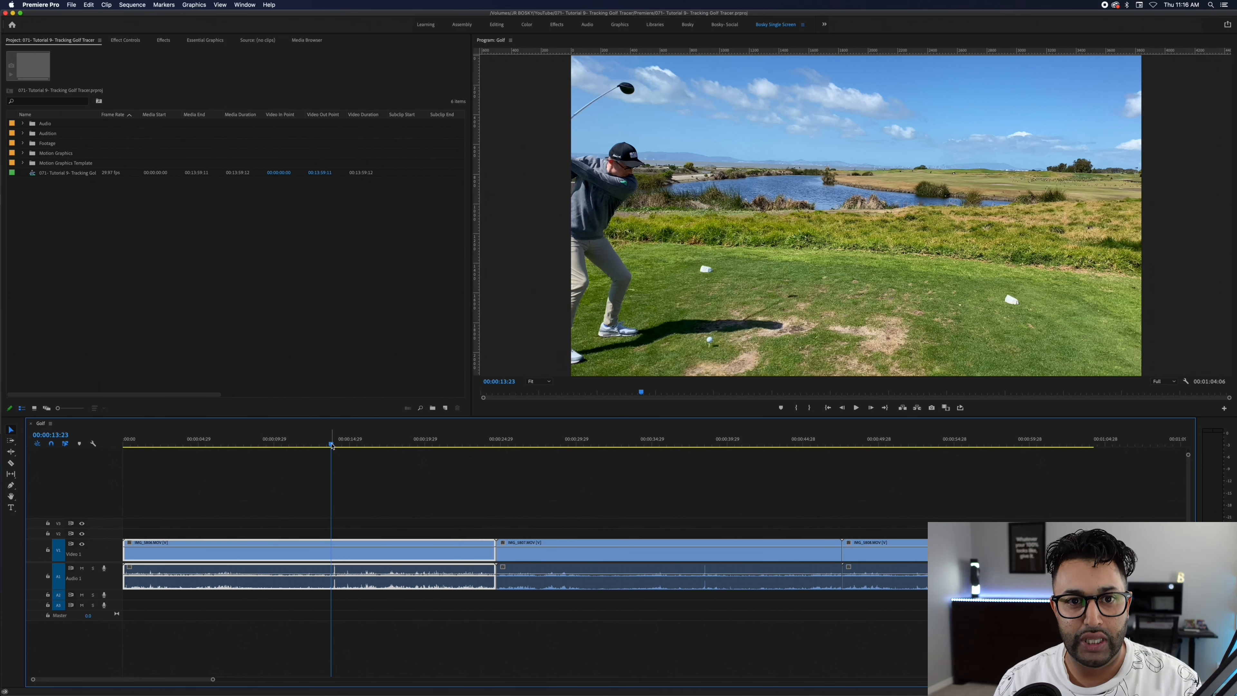
{"action": "mouse_move", "coordinate": [332, 444]}
{"action": "left_mouse_down"}
{"action": "mouse_move", "coordinate": [376, 445]}
{"action": "mouse_move", "coordinate": [332, 447]}
{"action": "left_mouse_up"}
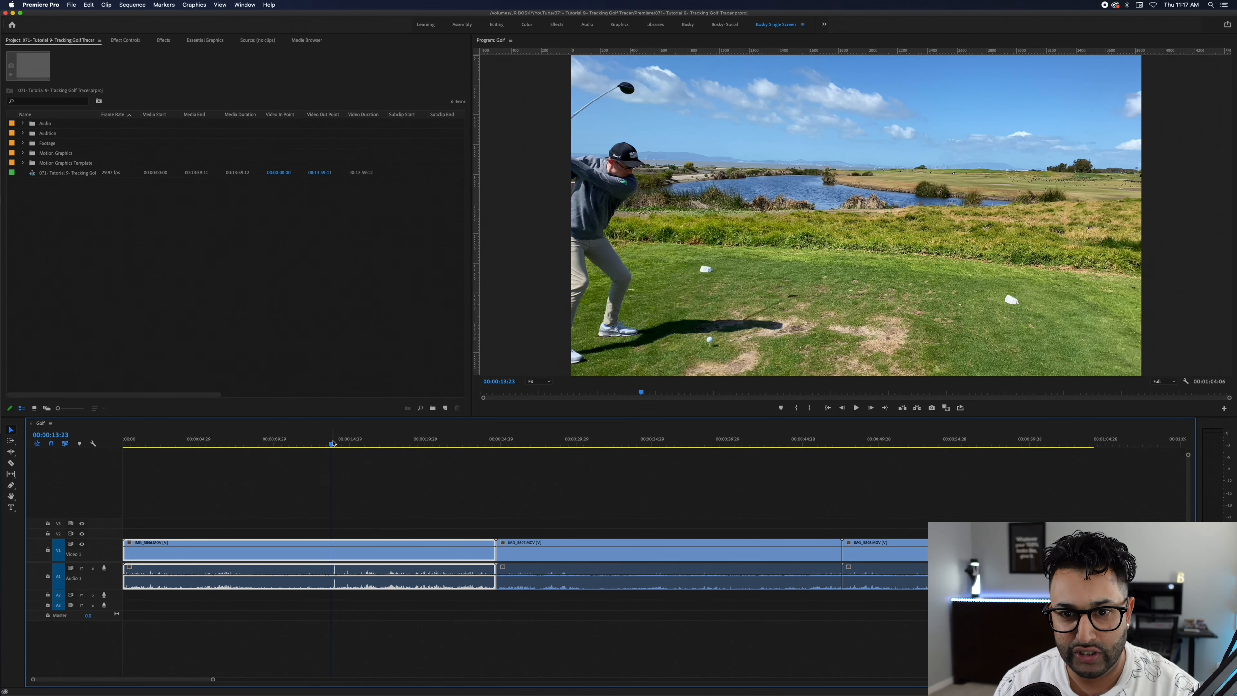
{"action": "left_click_drag", "start_coordinate": [335, 443], "coordinate": [336, 443]}
{"action": "key", "text": "c"}
{"action": "left_click", "coordinate": [336, 553]}
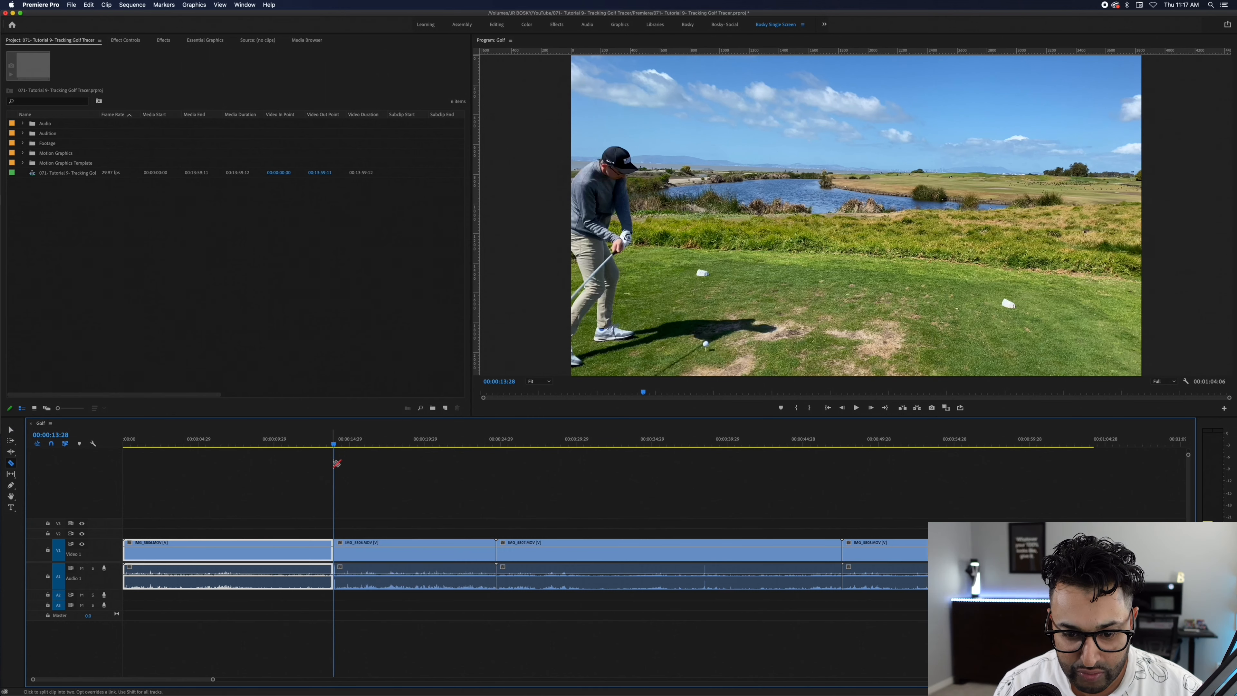
- Cut the remainder of the first clip at 00:00:18:26 to end the shot, and return to the Selection tool
{"action": "left_click_drag", "start_coordinate": [334, 444], "coordinate": [408, 450]}
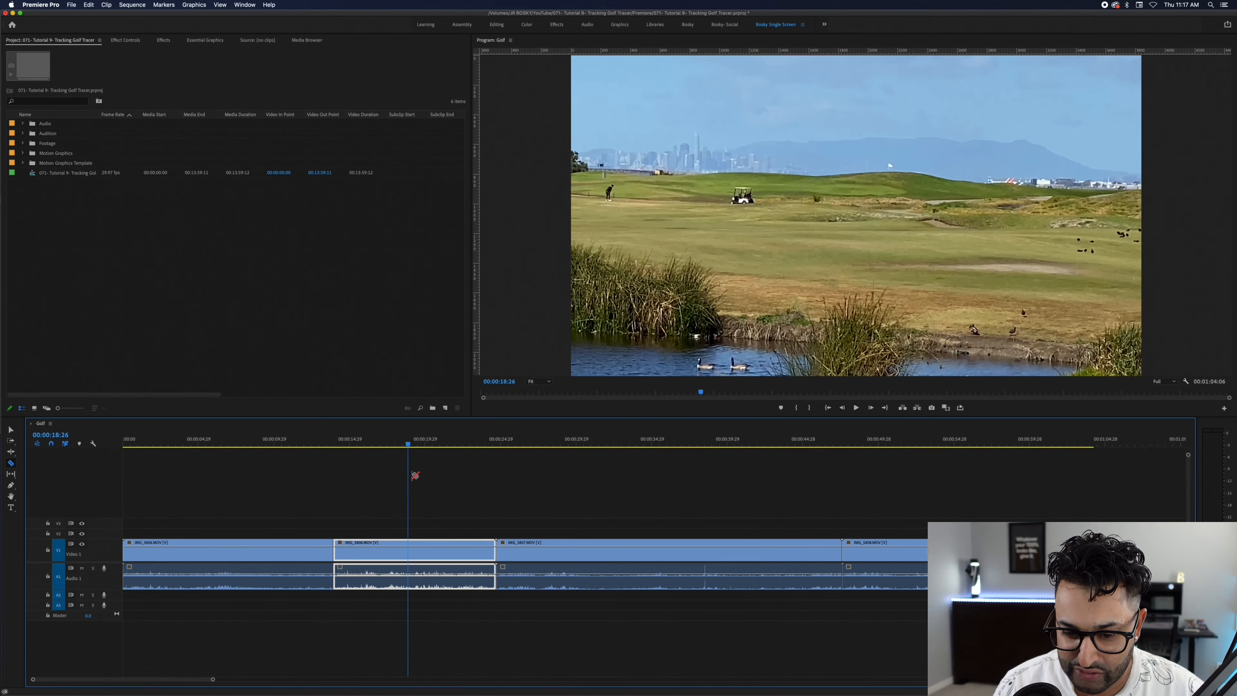
{"action": "left_click", "coordinate": [407, 549]}
{"action": "key", "text": "v"}
- Cut the second golf clip at 00:00:38:14, the frame just before the club reaches the ball
{"action": "left_click", "coordinate": [657, 440]}
{"action": "left_click", "coordinate": [702, 440]}
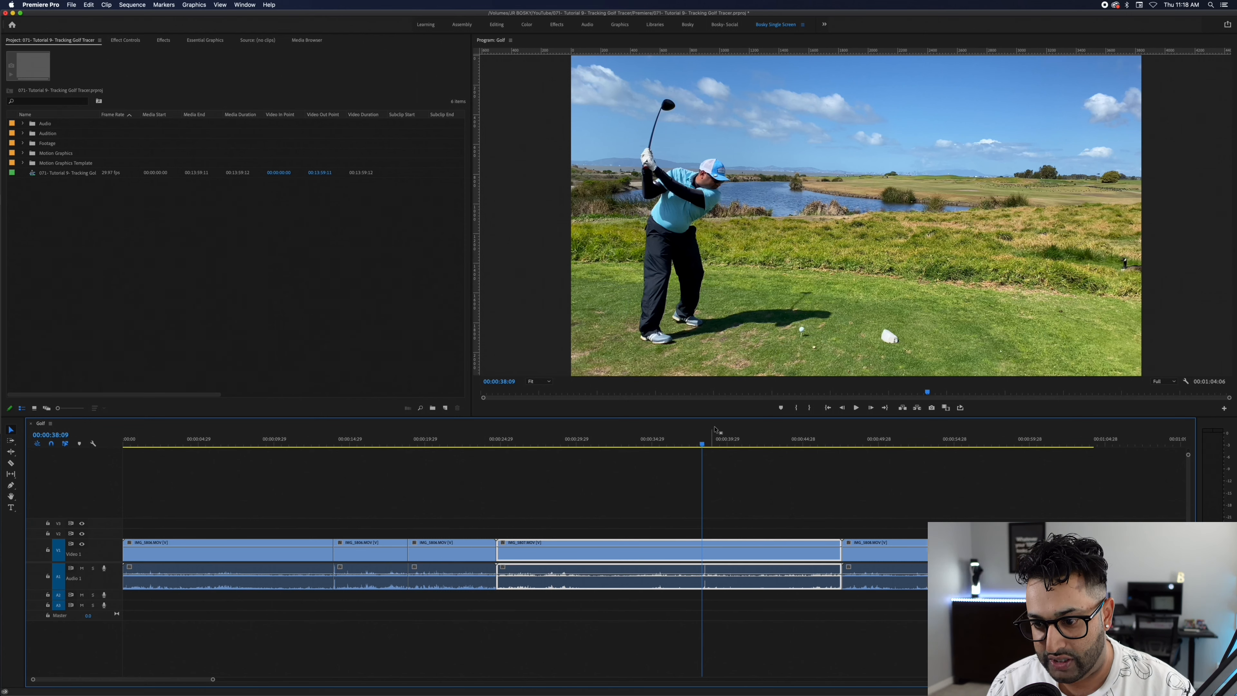
{"action": "left_click_drag", "start_coordinate": [702, 443], "coordinate": [704, 444]}
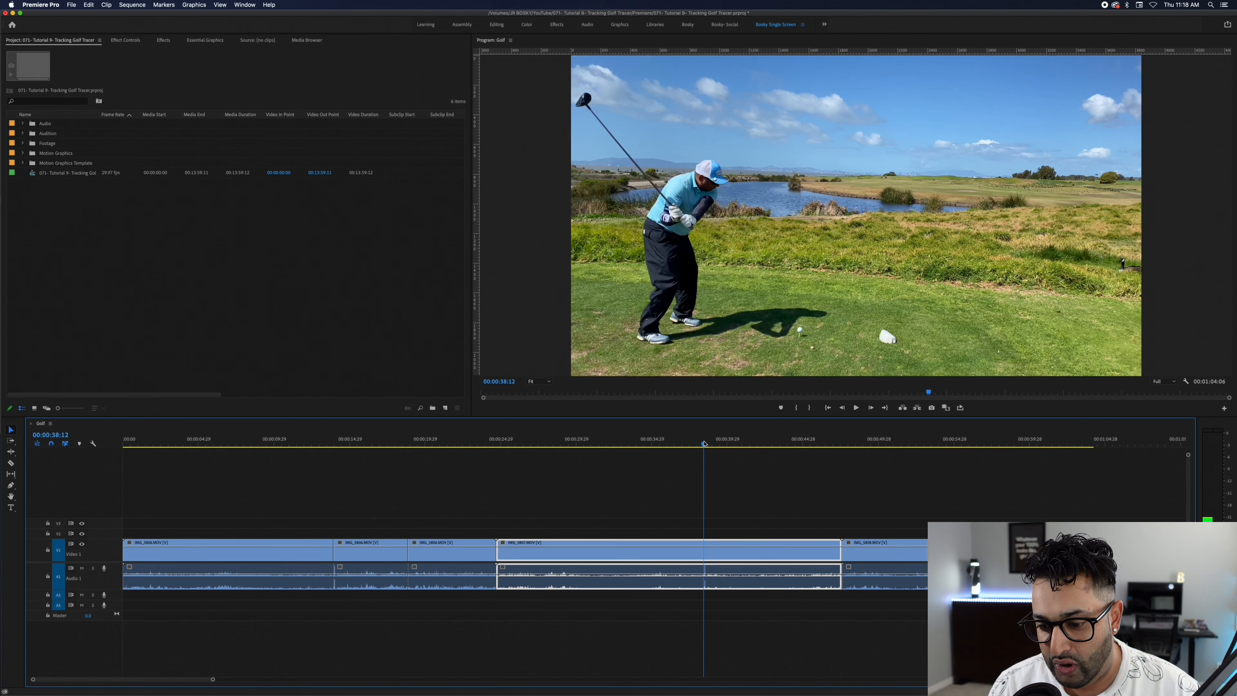
{"action": "key", "text": "Right"}
{"action": "key", "text": "Right"}
{"action": "key", "text": "Right"}
{"action": "key", "text": "Left"}
{"action": "key", "text": "c"}
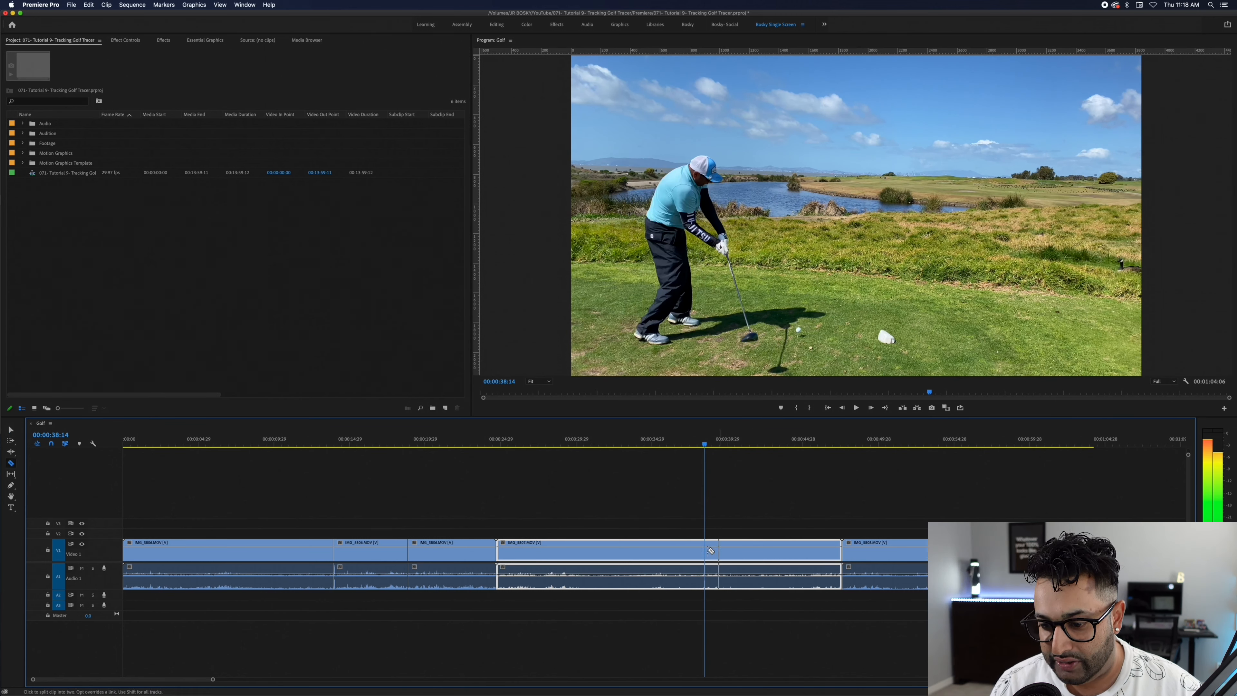
{"action": "left_click", "coordinate": [705, 549]}
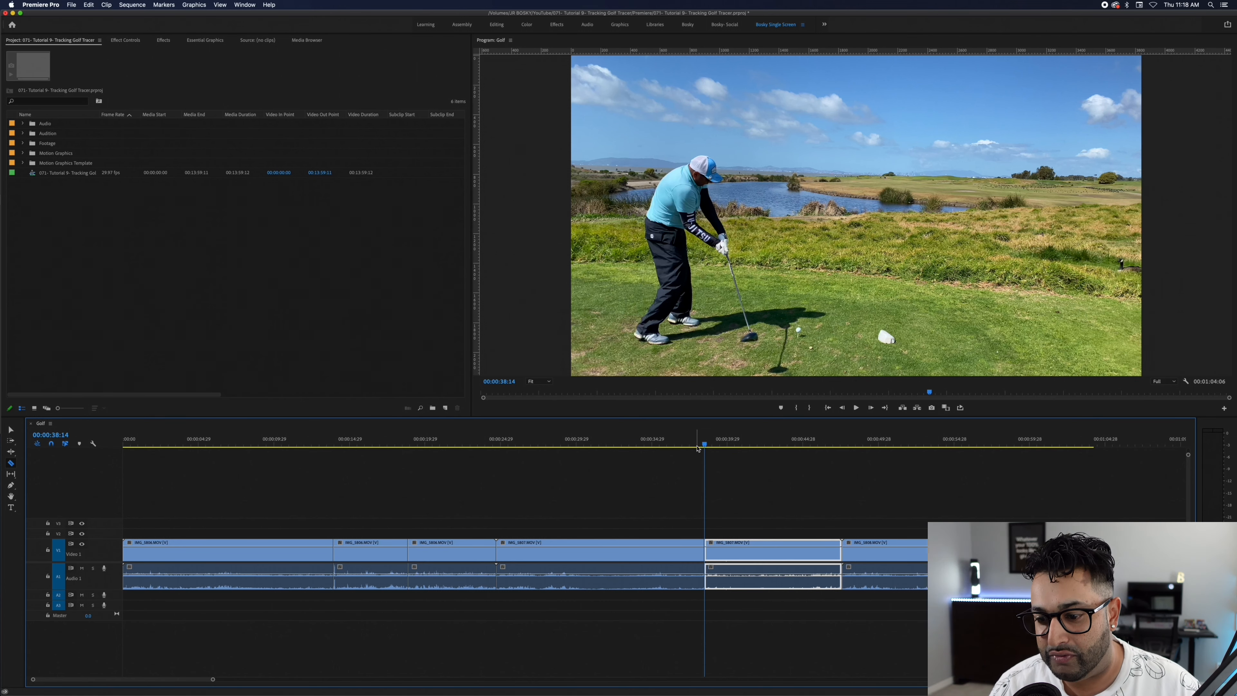
- Cut the second clip again at 00:00:44:00 to end the ball flight shot, and scrub through the isolated segment
{"action": "left_click", "coordinate": [727, 444]}
{"action": "left_click_drag", "start_coordinate": [730, 445], "coordinate": [790, 444]}
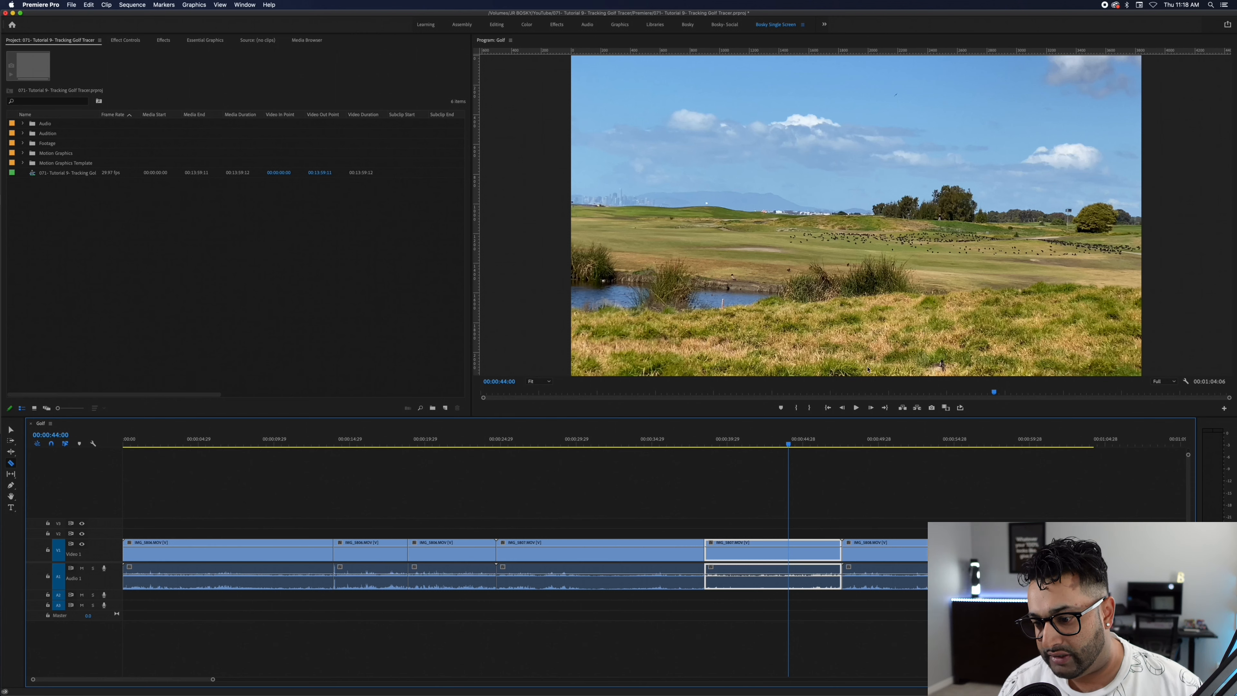
{"action": "left_click", "coordinate": [791, 554]}
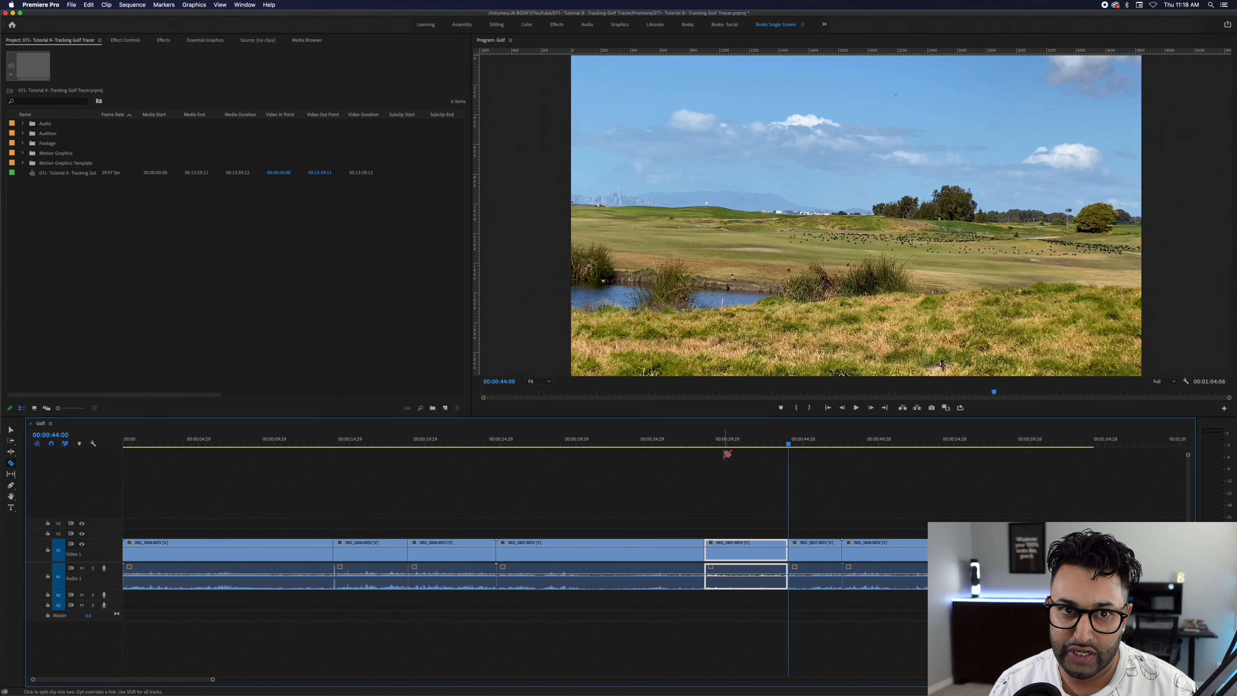
{"action": "left_click_drag", "start_coordinate": [704, 444], "coordinate": [741, 442]}
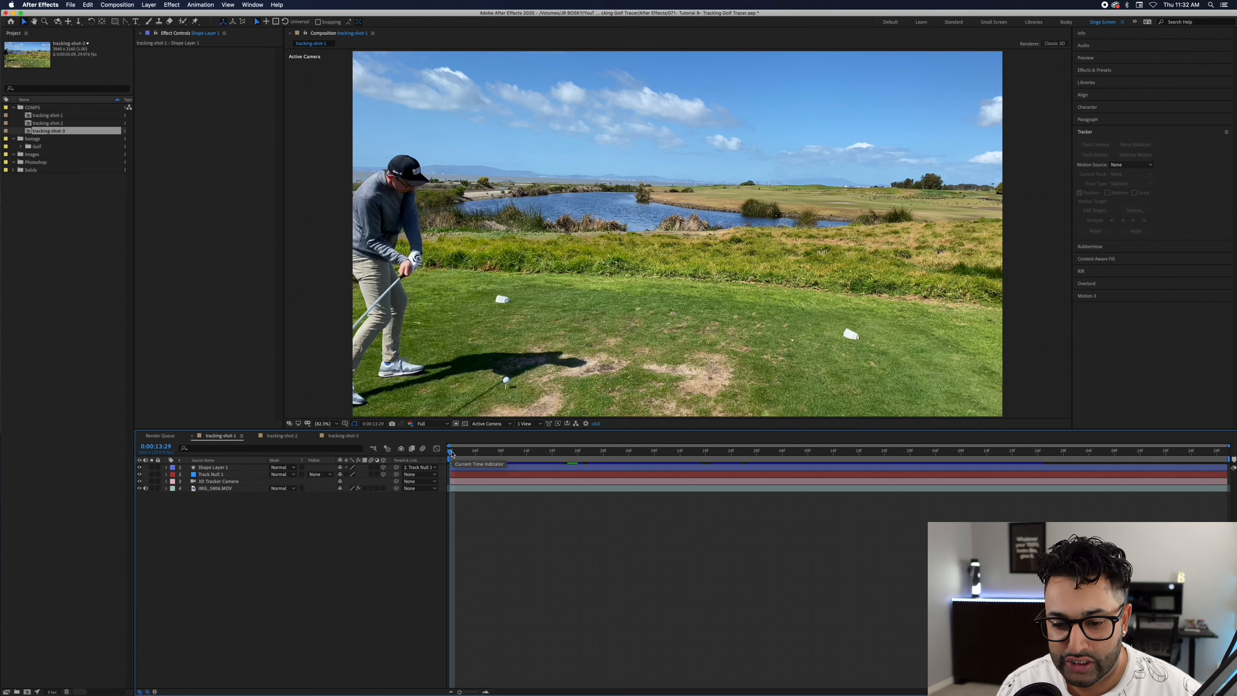
- Review the ball tracer animations in After Effects by scrubbing through the tracking-shot-1, tracking-shot-2 and tracking-shot-3 compositions
{"action": "left_click_drag", "start_coordinate": [452, 453], "coordinate": [840, 459]}
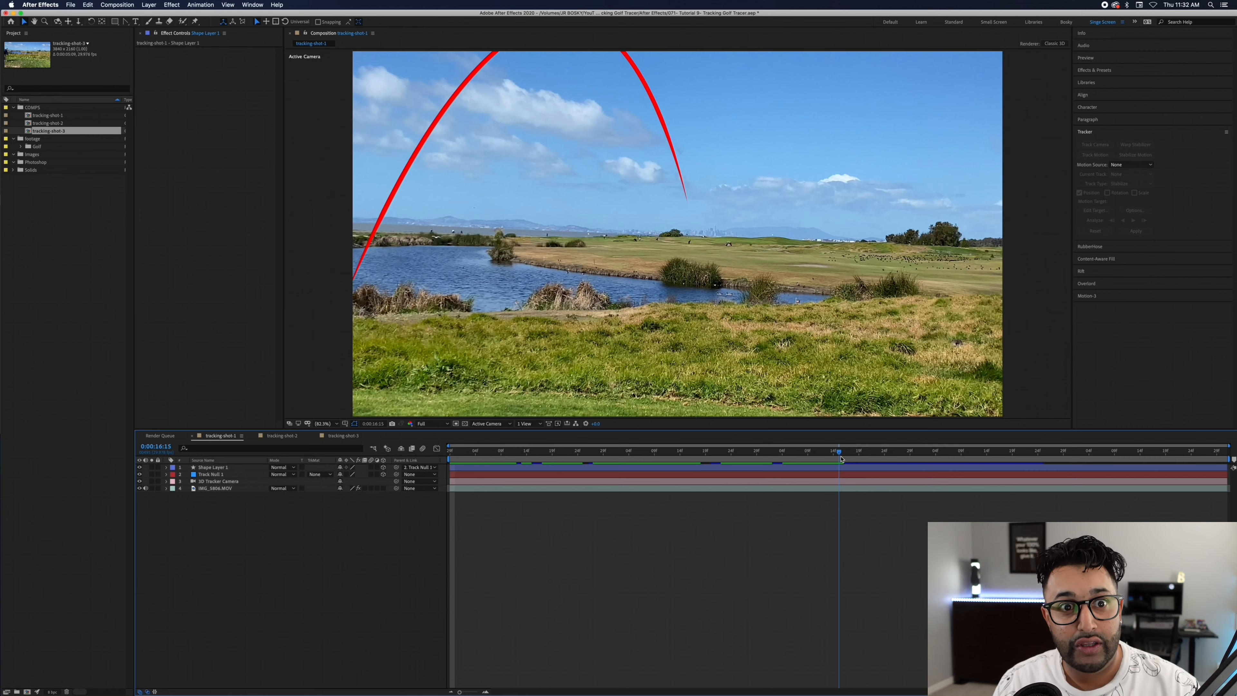
{"action": "left_click_drag", "start_coordinate": [841, 458], "coordinate": [476, 460]}
{"action": "left_click_drag", "start_coordinate": [448, 452], "coordinate": [267, 427]}
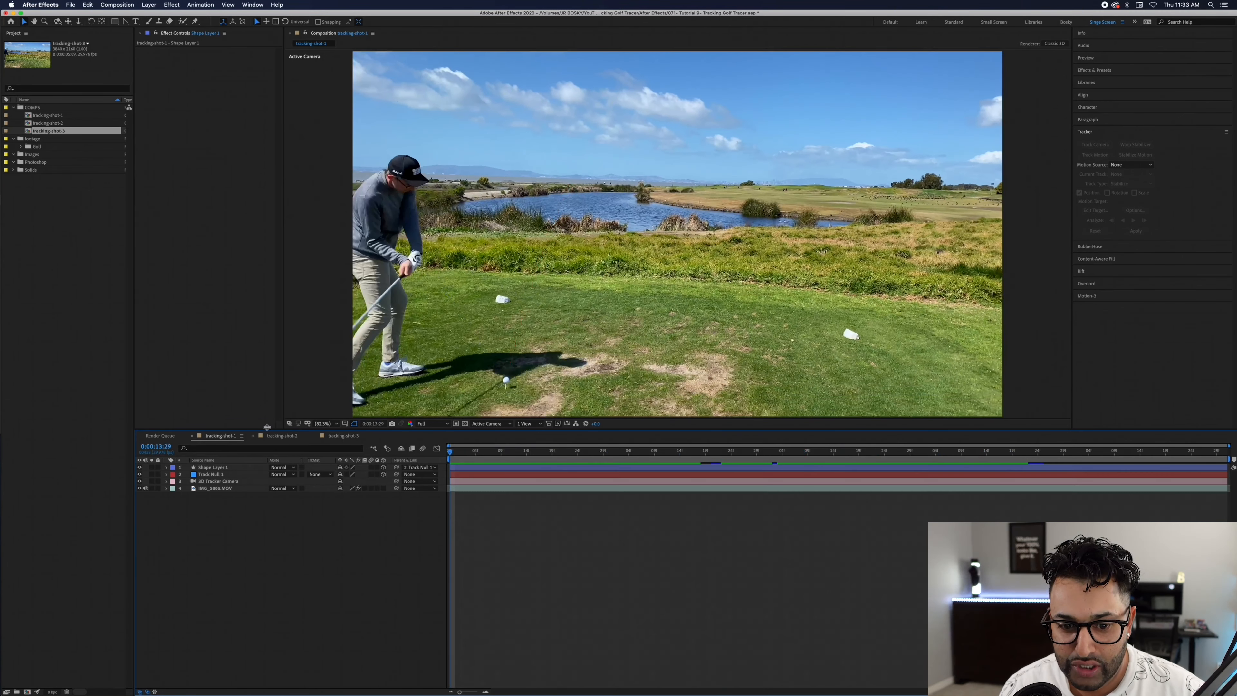
{"action": "left_click", "coordinate": [282, 436]}
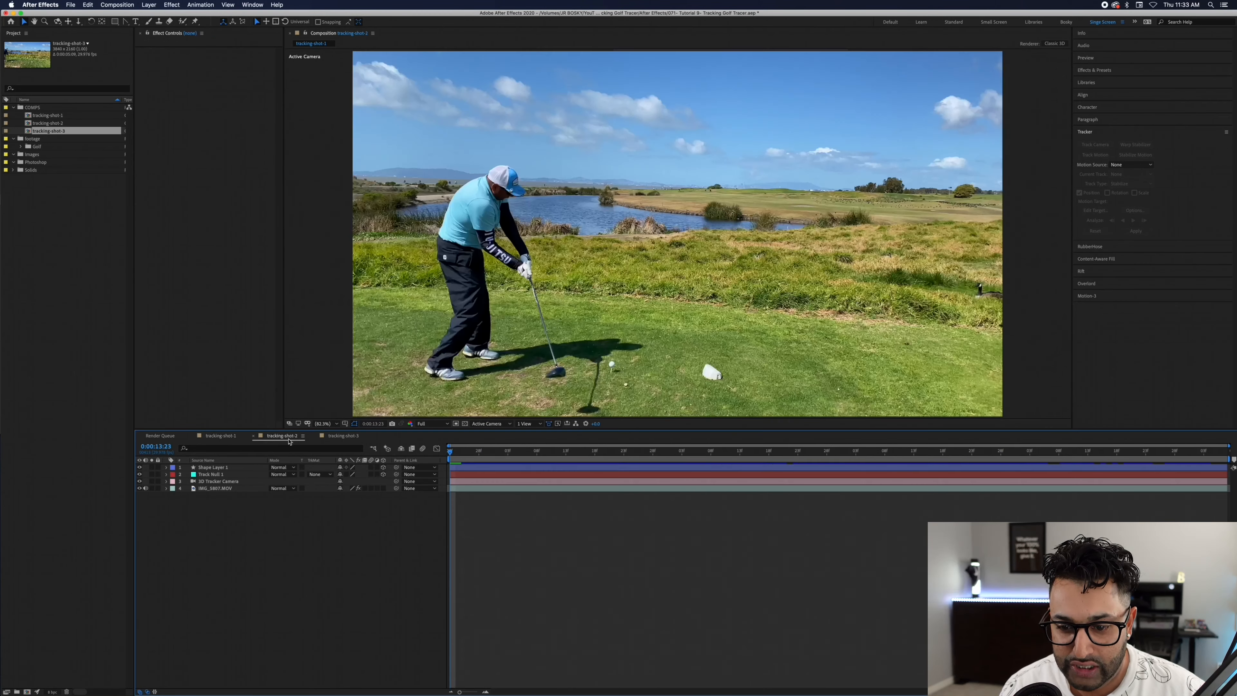
{"action": "left_click_drag", "start_coordinate": [456, 452], "coordinate": [422, 455]}
{"action": "left_click", "coordinate": [324, 436]}
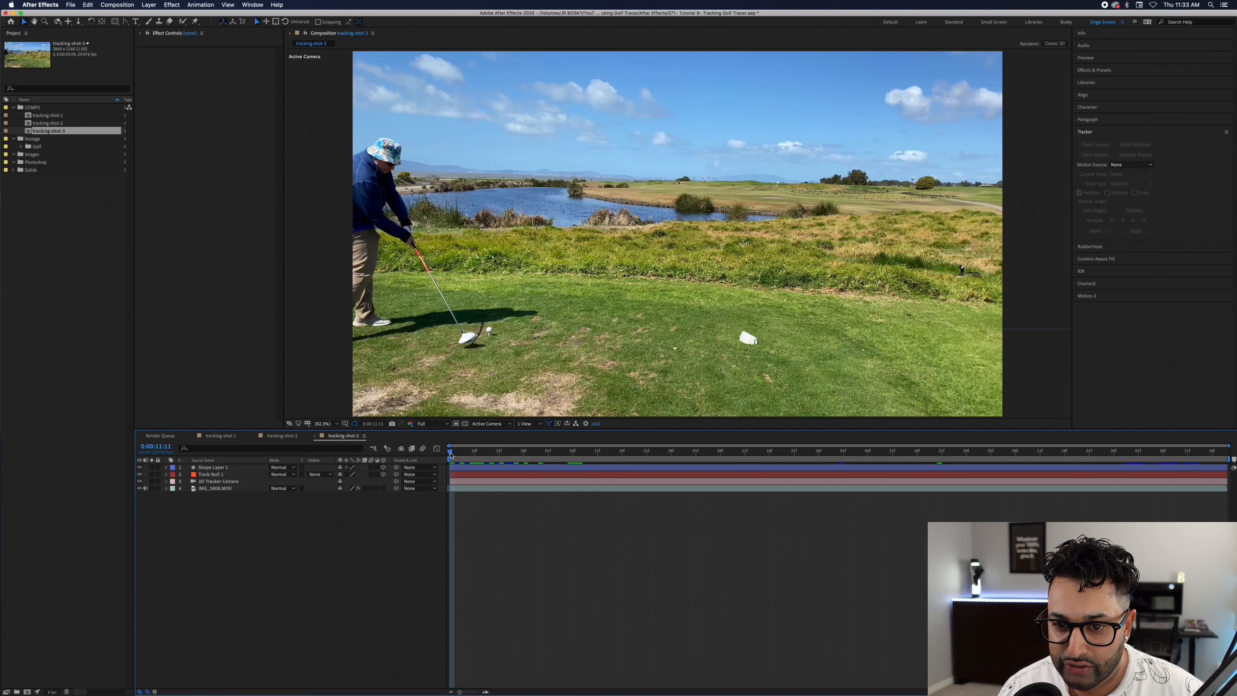
{"action": "left_click_drag", "start_coordinate": [464, 455], "coordinate": [416, 484]}
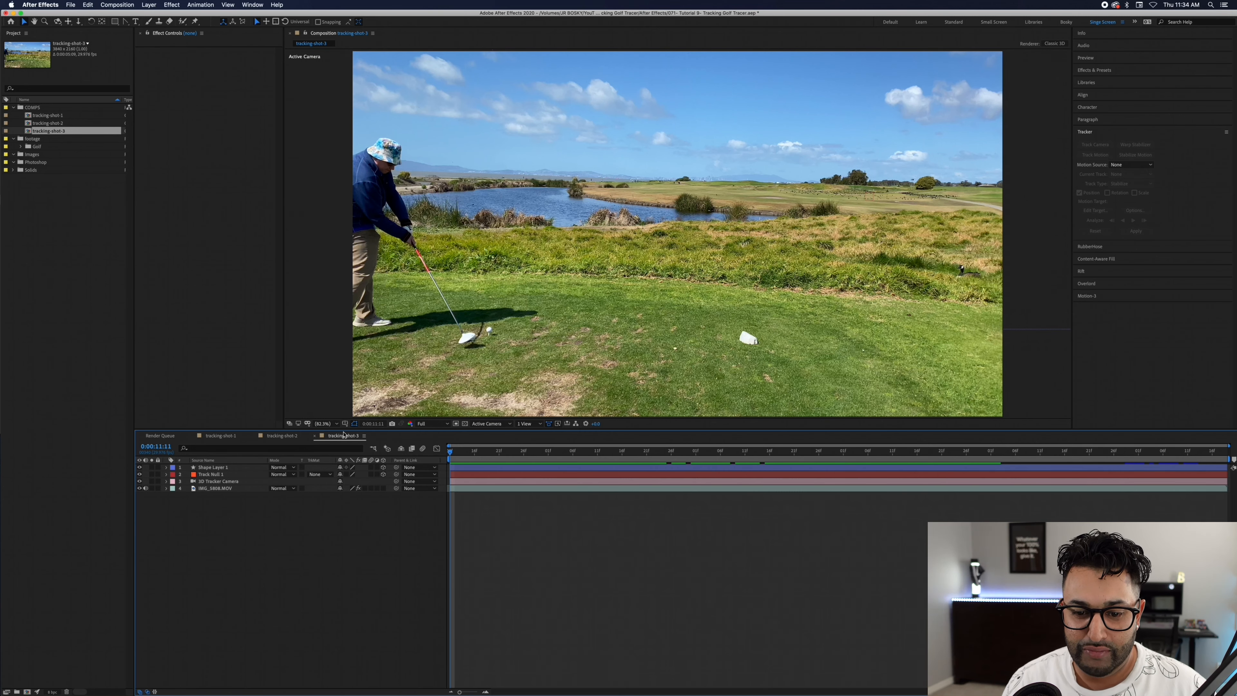
- Close the three open tracking-shot compositions
{"action": "key", "text": "super+w"}
{"action": "key", "text": "super+w"}
{"action": "key", "text": "super+w"}
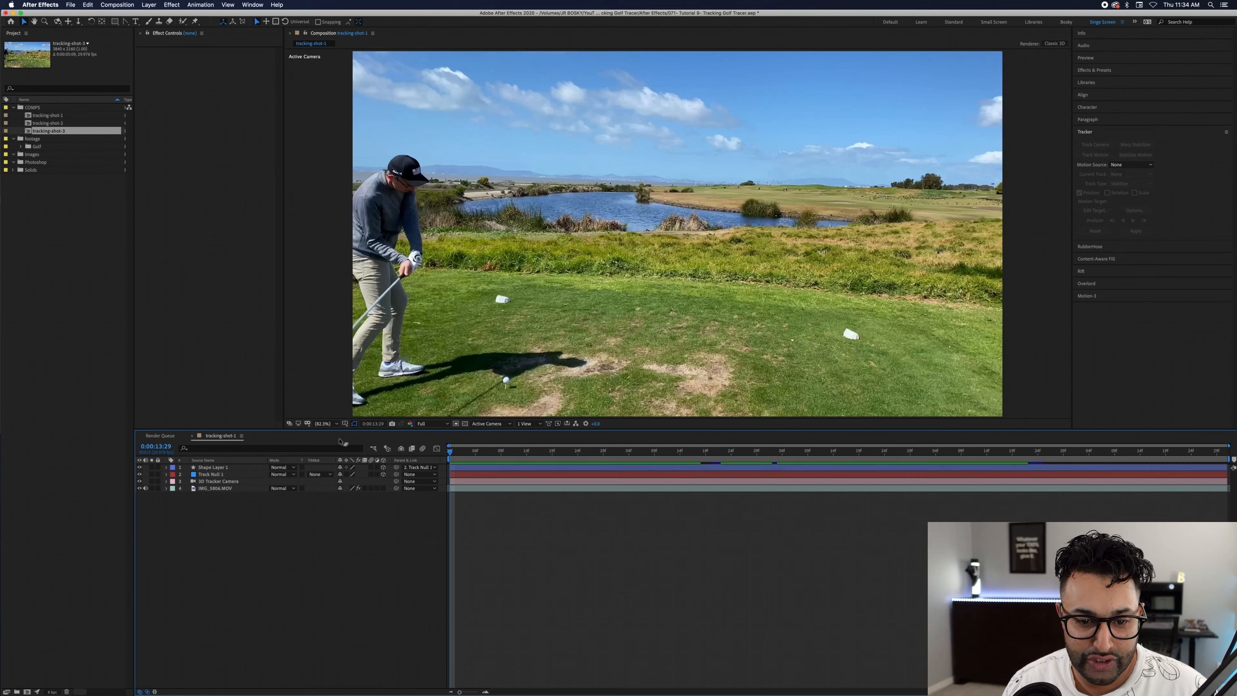
- Copy the second golfer's isolated swing segment starting at 00:00:38:14 from the Premiere Pro timeline and return to After Effects
{"action": "key", "text": "super+Tab"}
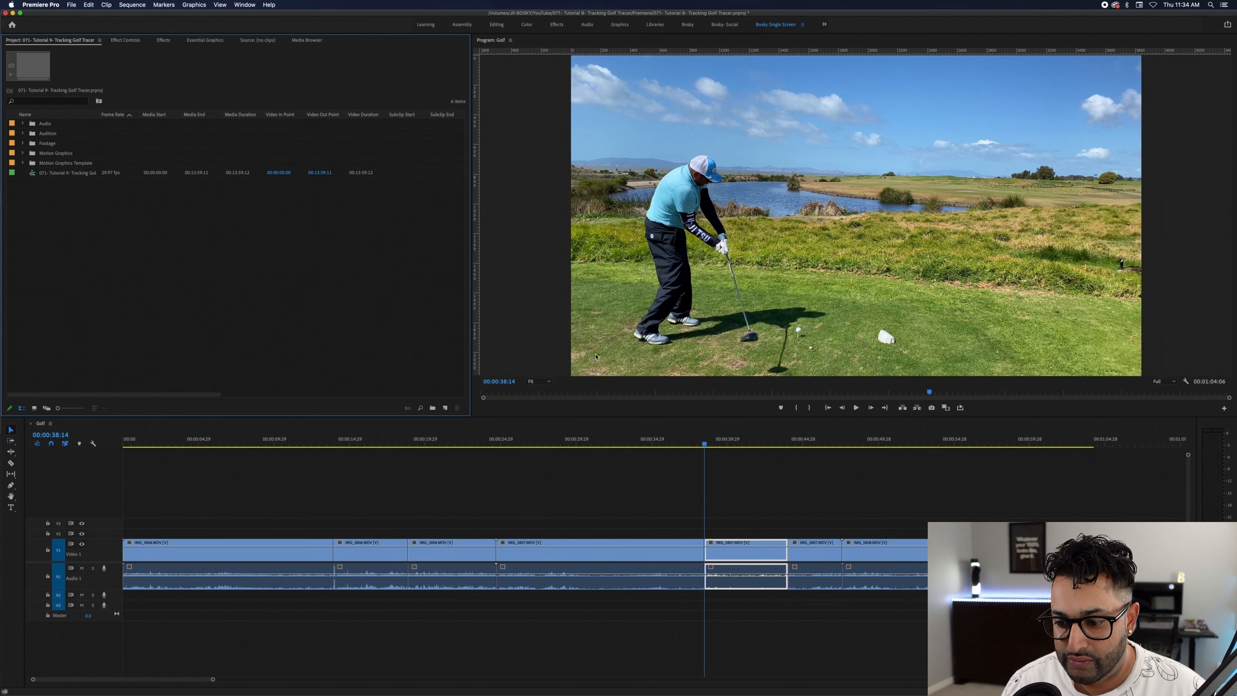
{"action": "left_click", "coordinate": [749, 555]}
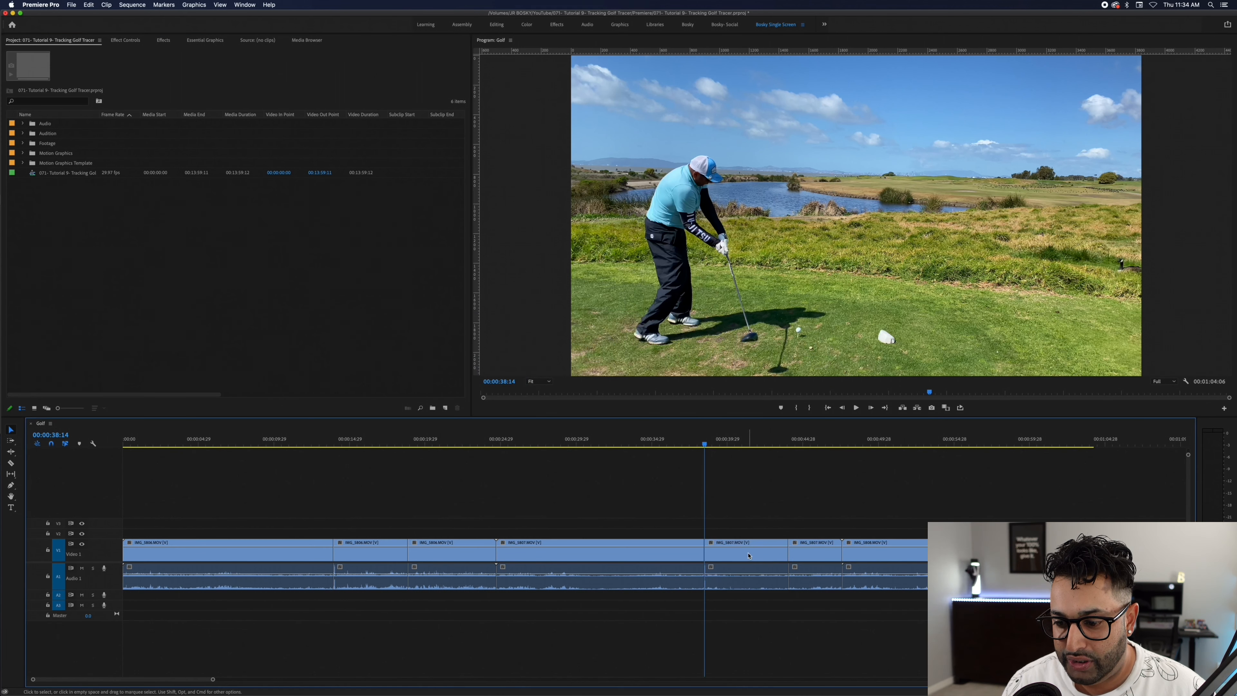
{"action": "key", "text": "super+Tab"}
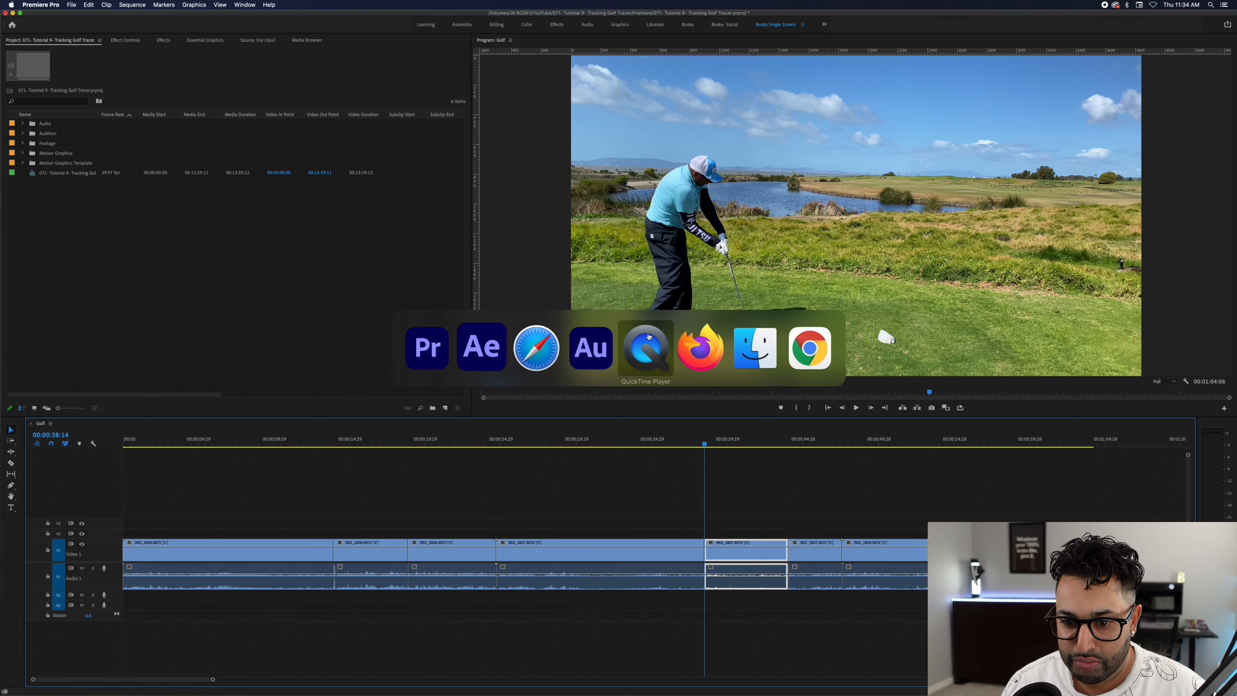
{"action": "key", "text": "super+Tab"}
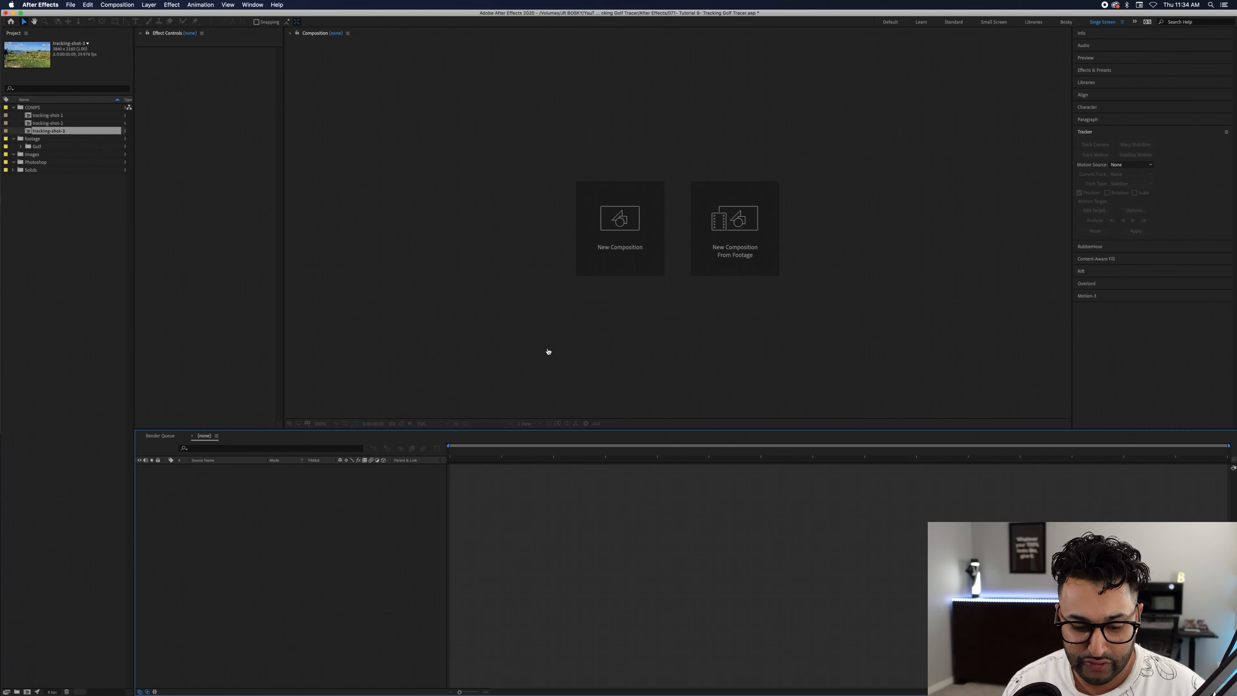
- Create a new composition named "Tutorial Test" with the existing 3840 x 2160 settings
{"action": "key", "text": "super+n"}
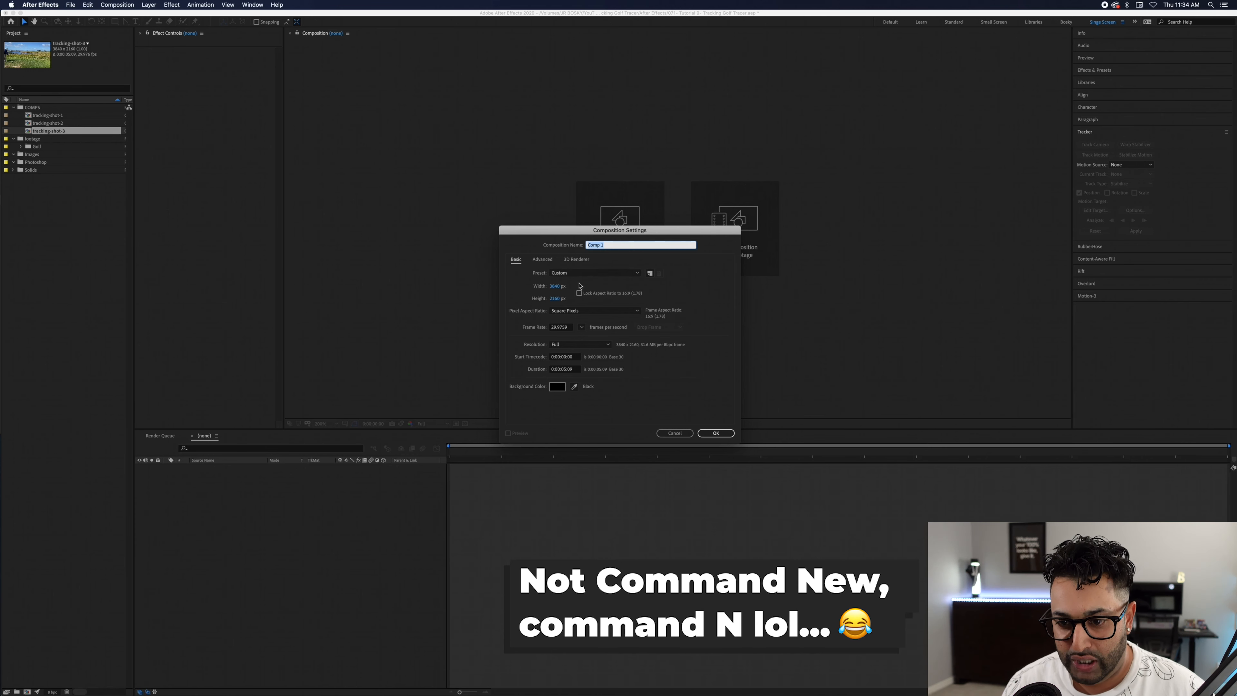
{"action": "left_click", "coordinate": [716, 433]}
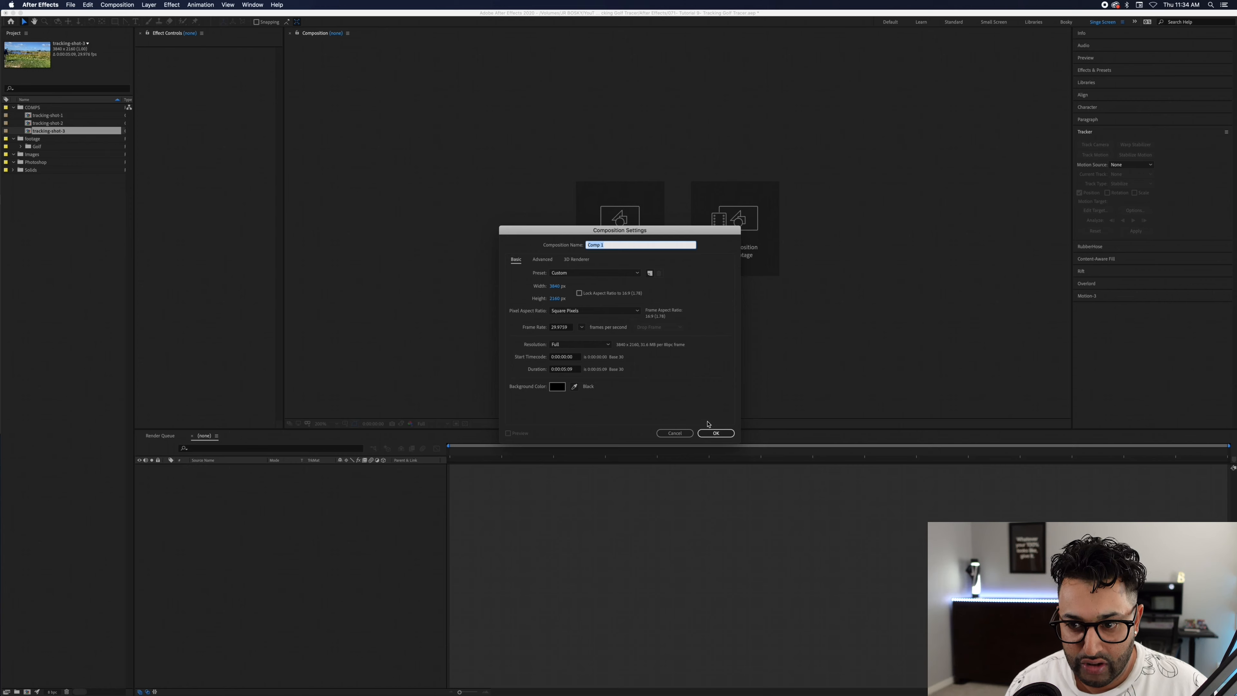
{"action": "type", "text": "Tutorial T"}
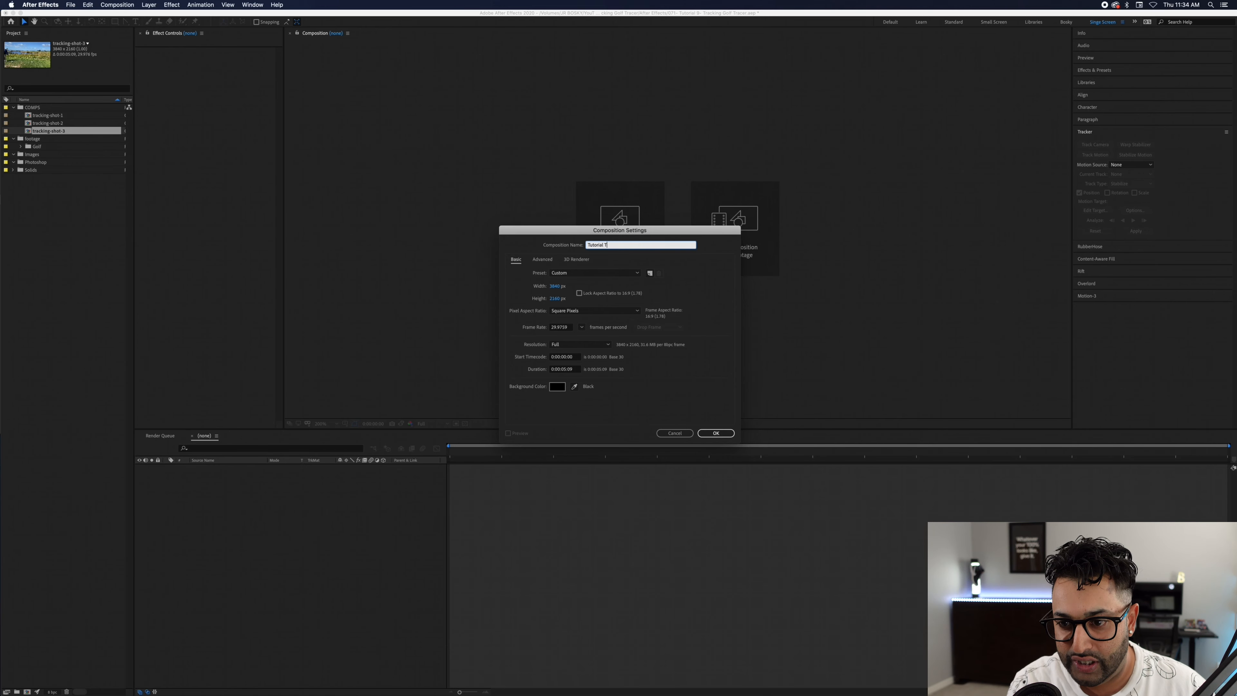
{"action": "type", "text": "est"}
{"action": "key", "text": "Return"}
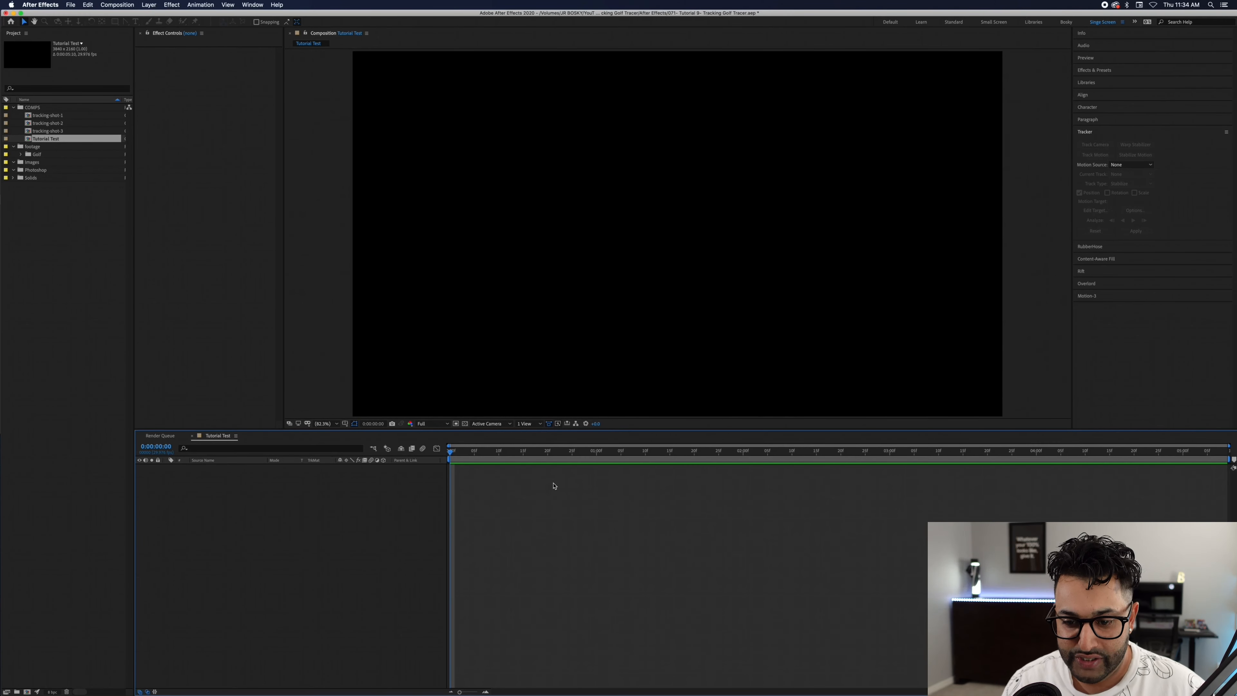
- Paste the copied golf clip so it begins at the start of the composition, and delete its separate audio layer
{"action": "key", "text": "super+v"}
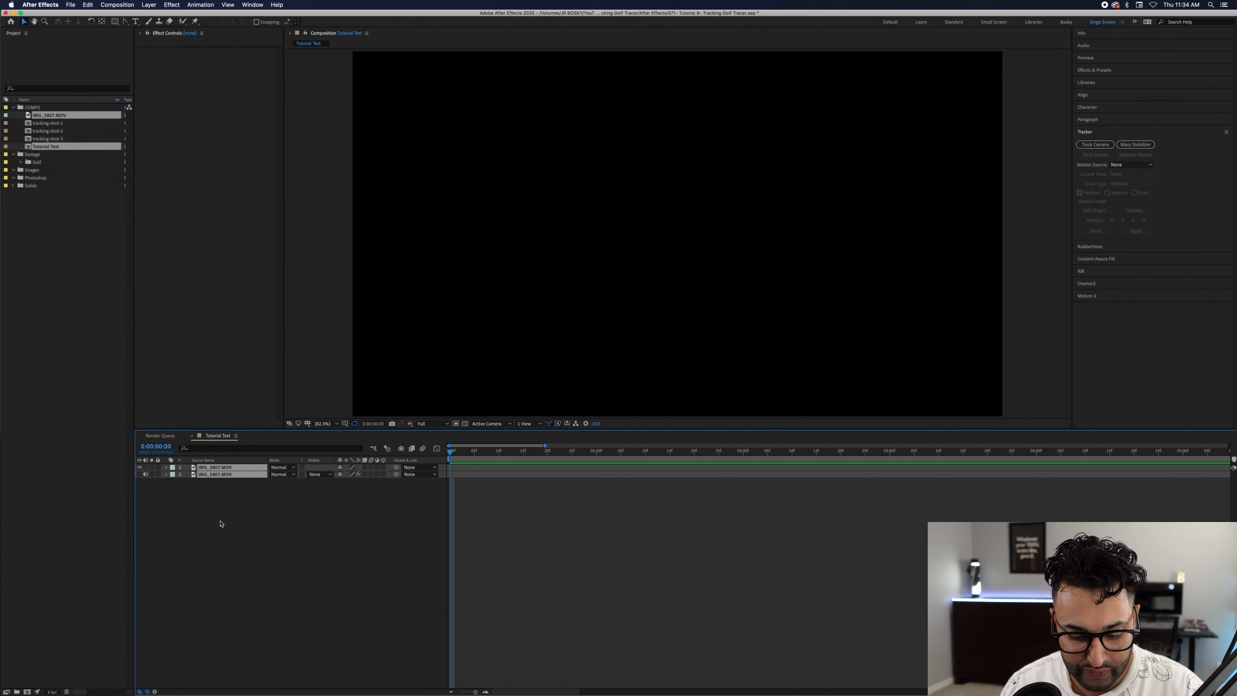
{"action": "key", "text": "bracketleft"}
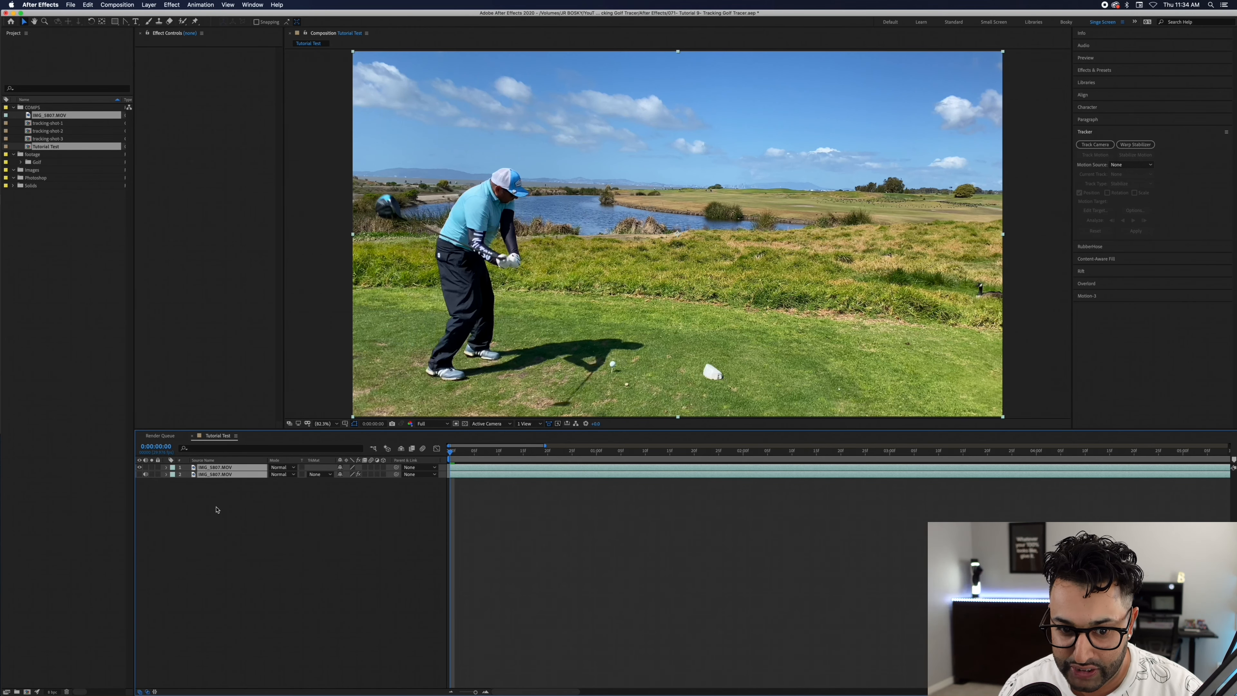
{"action": "left_click", "coordinate": [216, 495]}
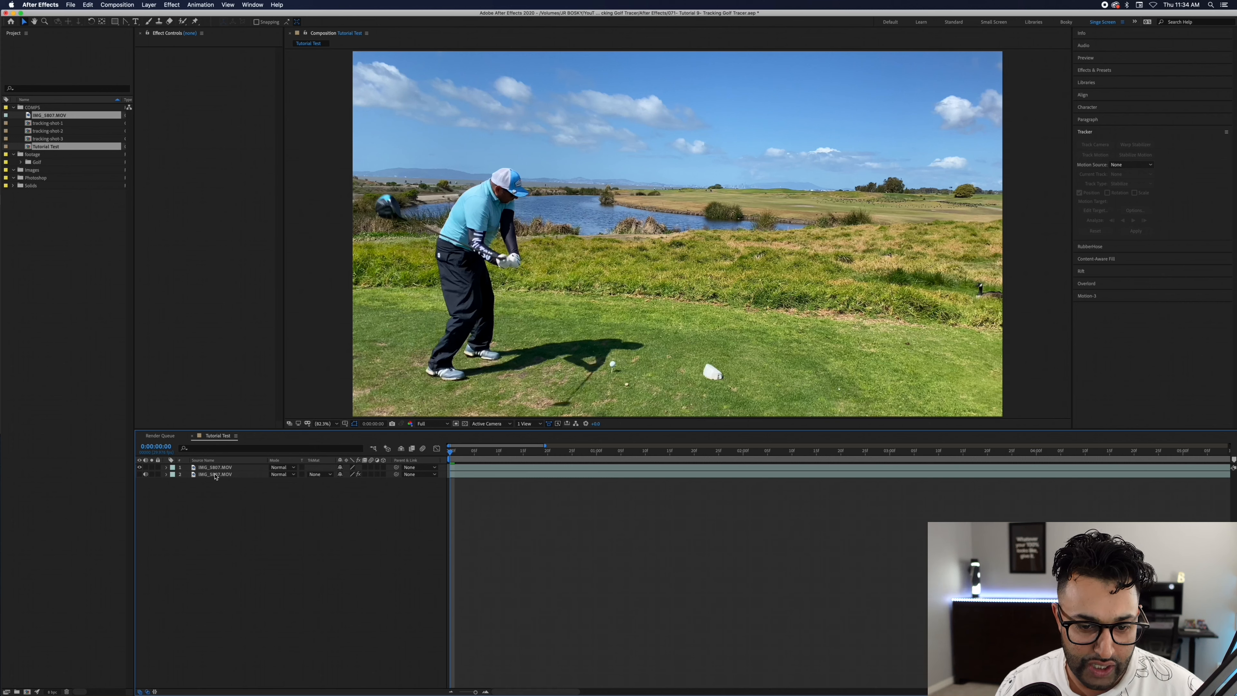
{"action": "left_click", "coordinate": [215, 475]}
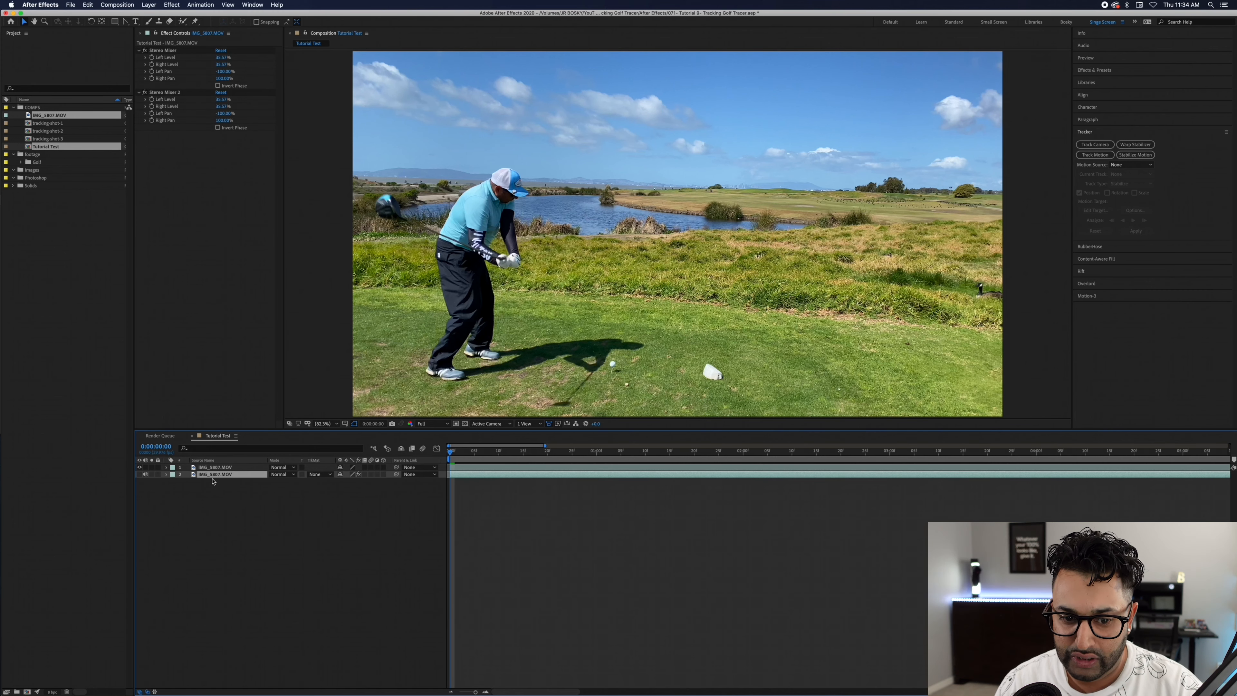
{"action": "key", "text": "Delete"}
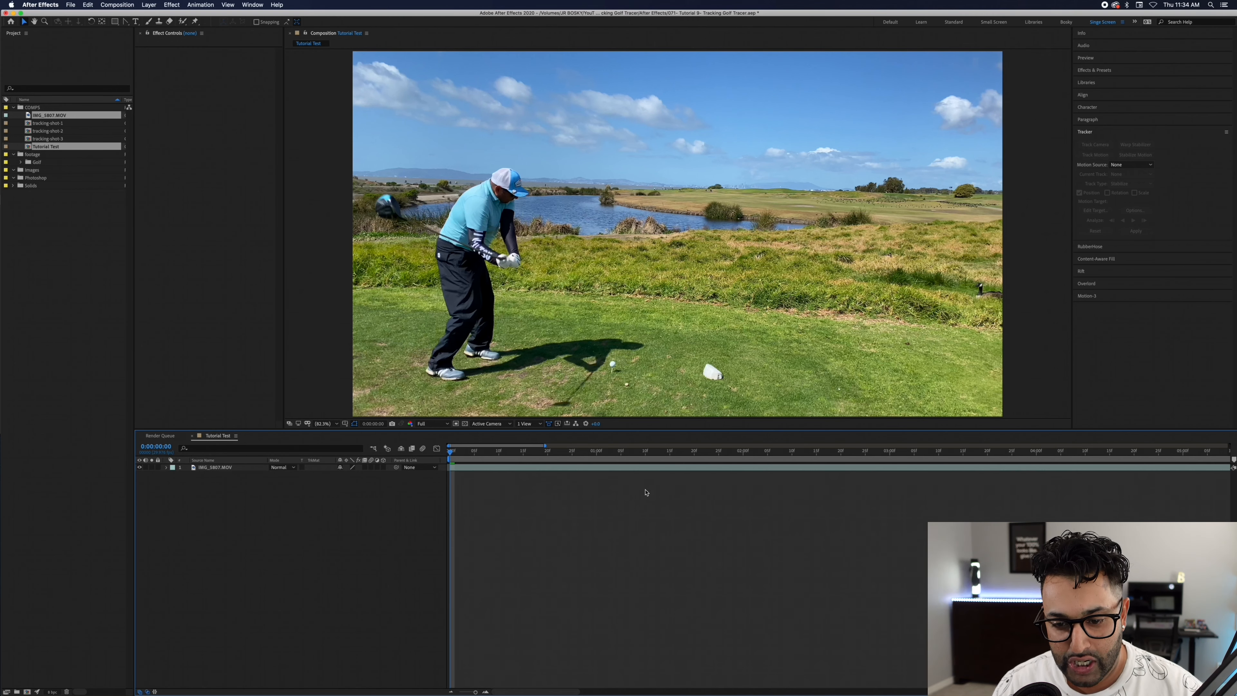
- Set the work area to end at the golf clip's out point and trim the composition to that work area
{"action": "left_click", "coordinate": [498, 469]}
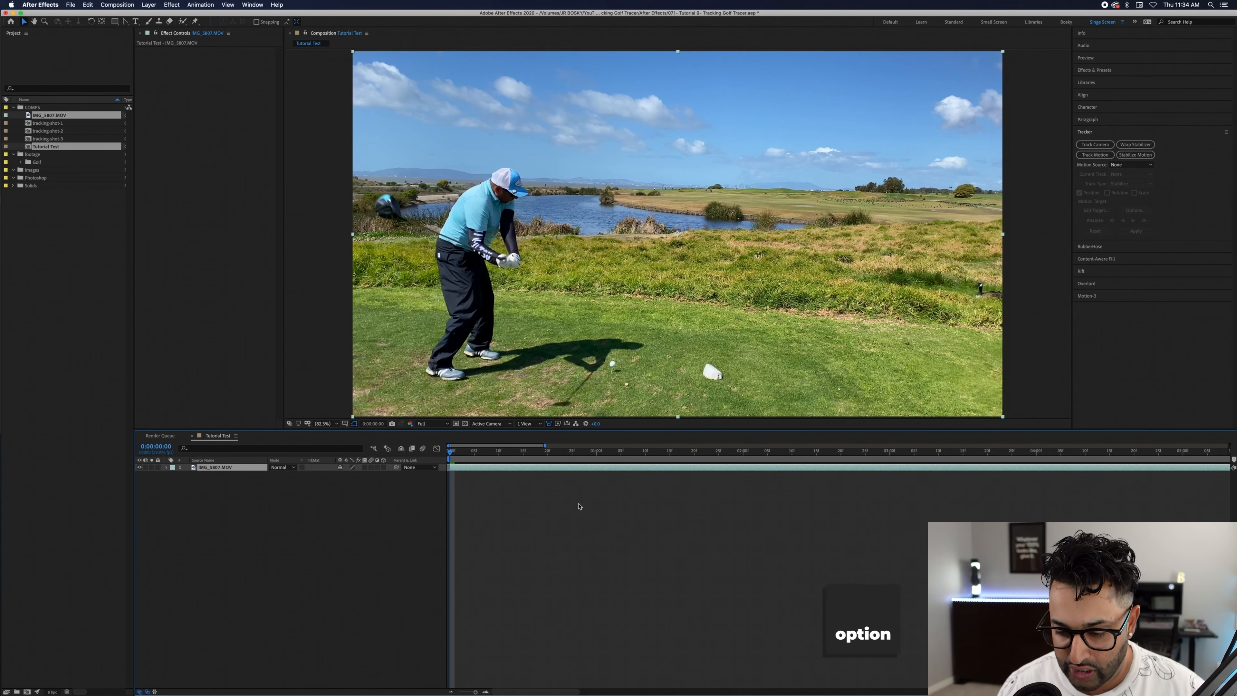
{"action": "scroll", "coordinate": [621, 508], "scroll_direction": "down", "scroll_amount": 3}
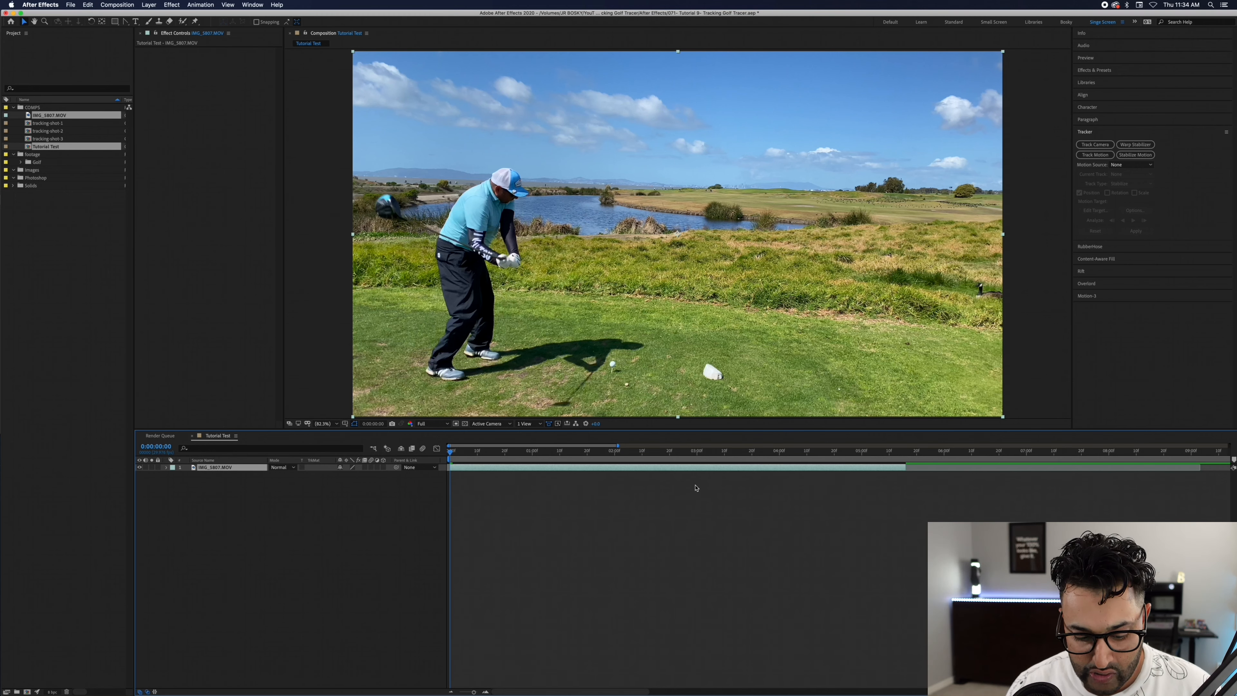
{"action": "key", "text": "o"}
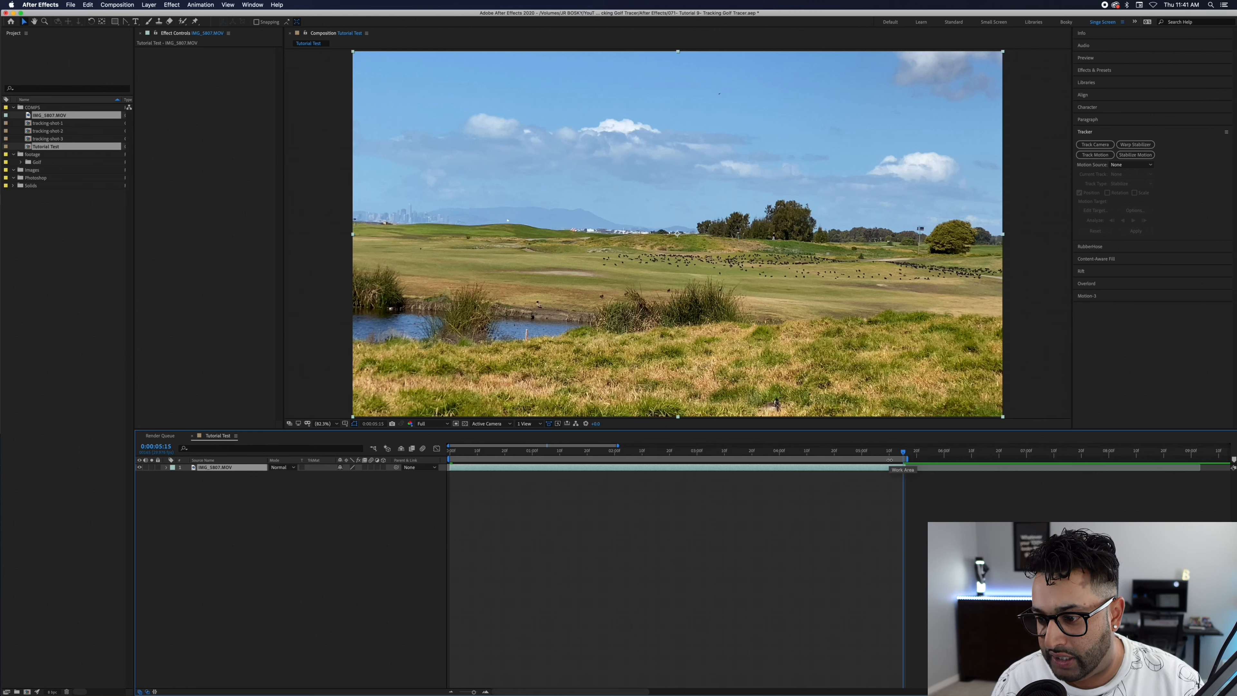
{"action": "right_click", "coordinate": [890, 460]}
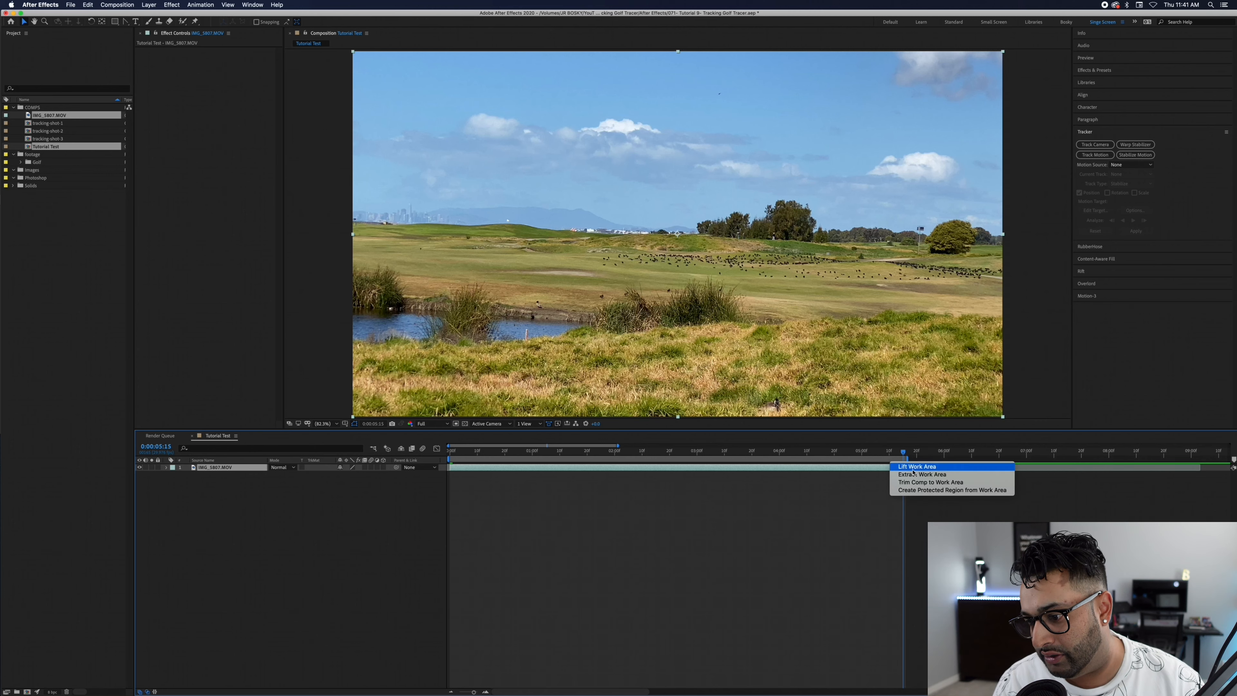
{"action": "left_click", "coordinate": [930, 482]}
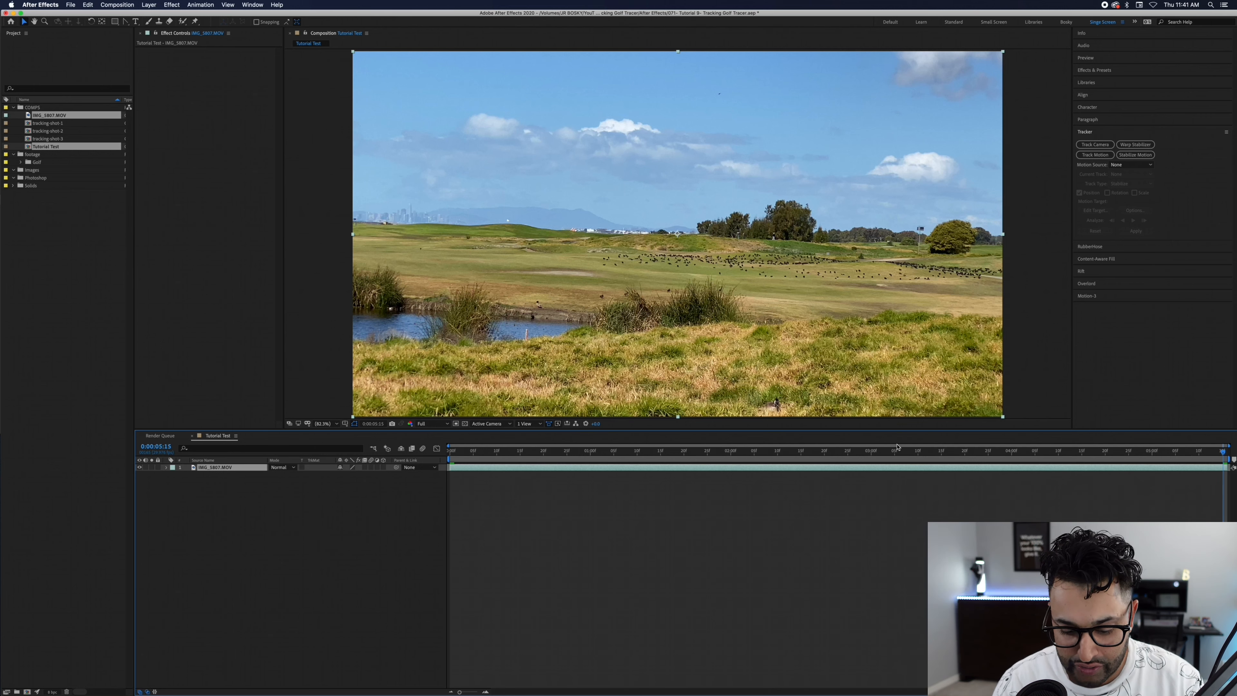
- Run 3D camera tracking on the golf clip and create a null and camera from the track point on the far fairway near the trees
{"action": "key", "text": "Home"}
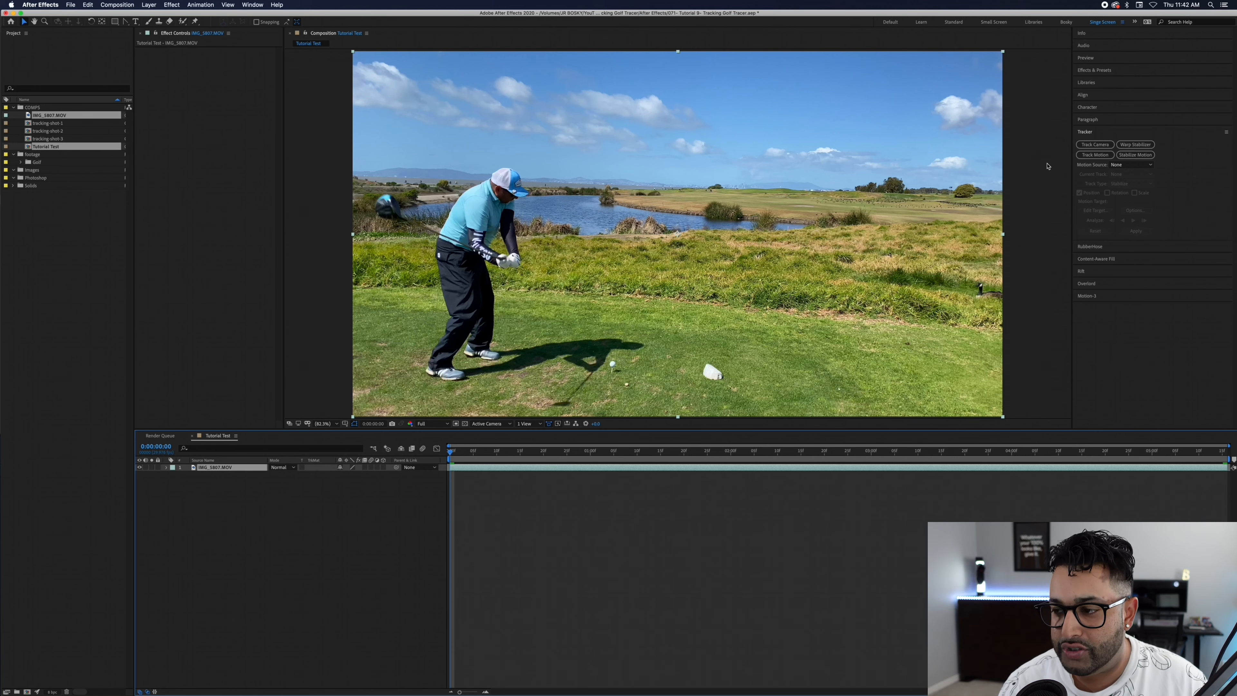
{"action": "left_click", "coordinate": [1096, 145]}
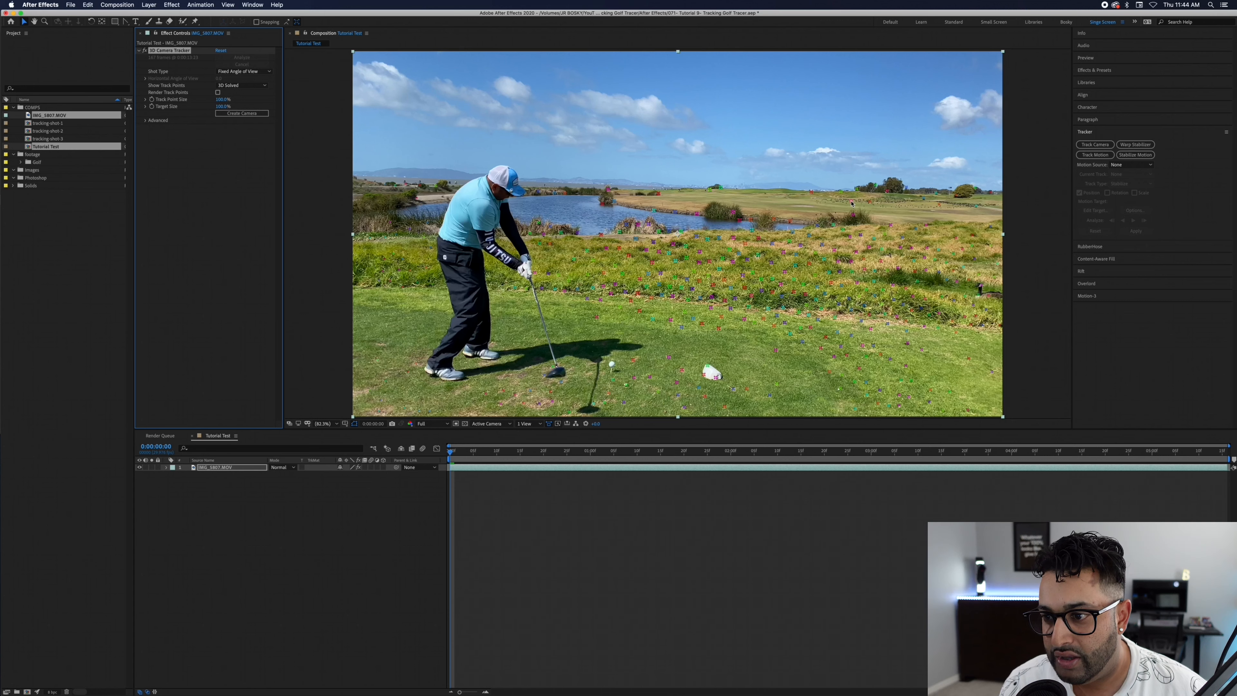
{"action": "left_click", "coordinate": [853, 205]}
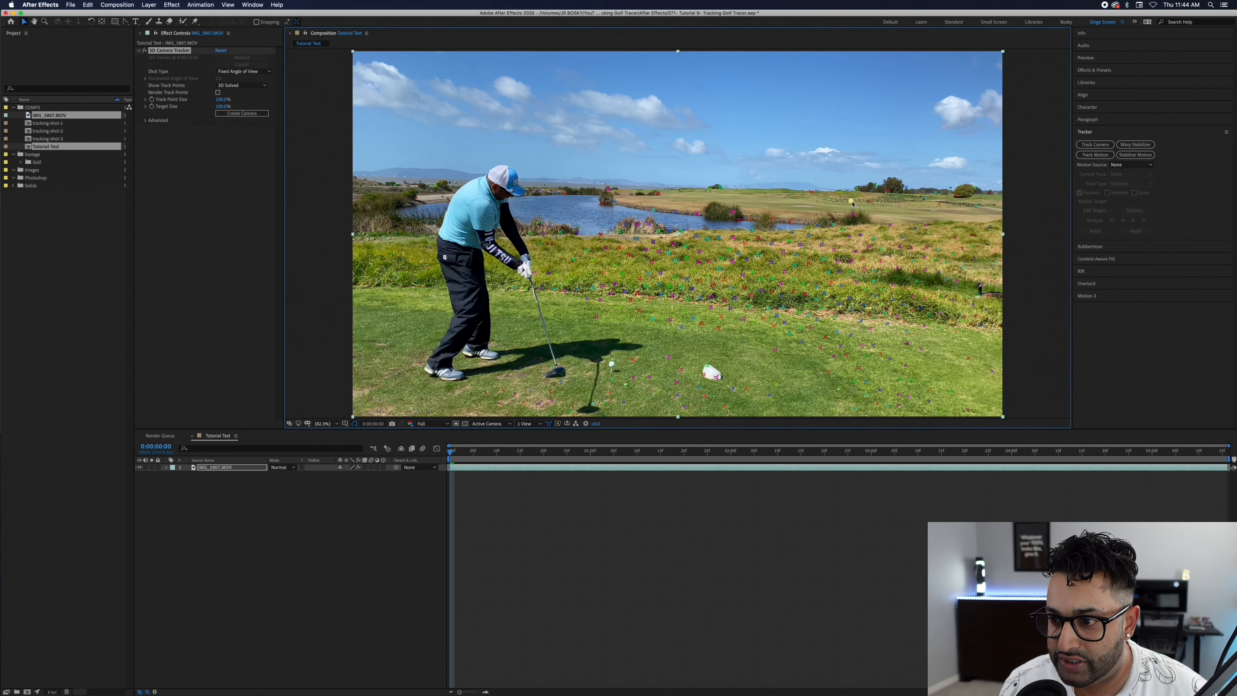
{"action": "right_click", "coordinate": [852, 203]}
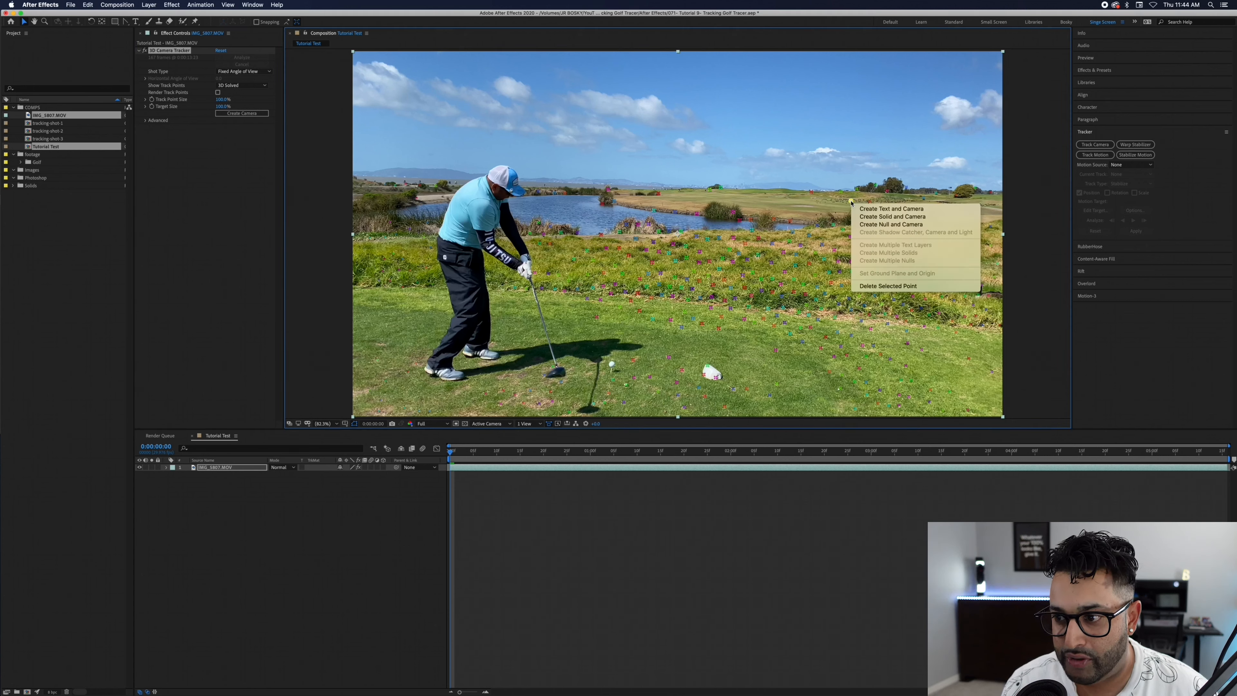
{"action": "left_click", "coordinate": [910, 224]}
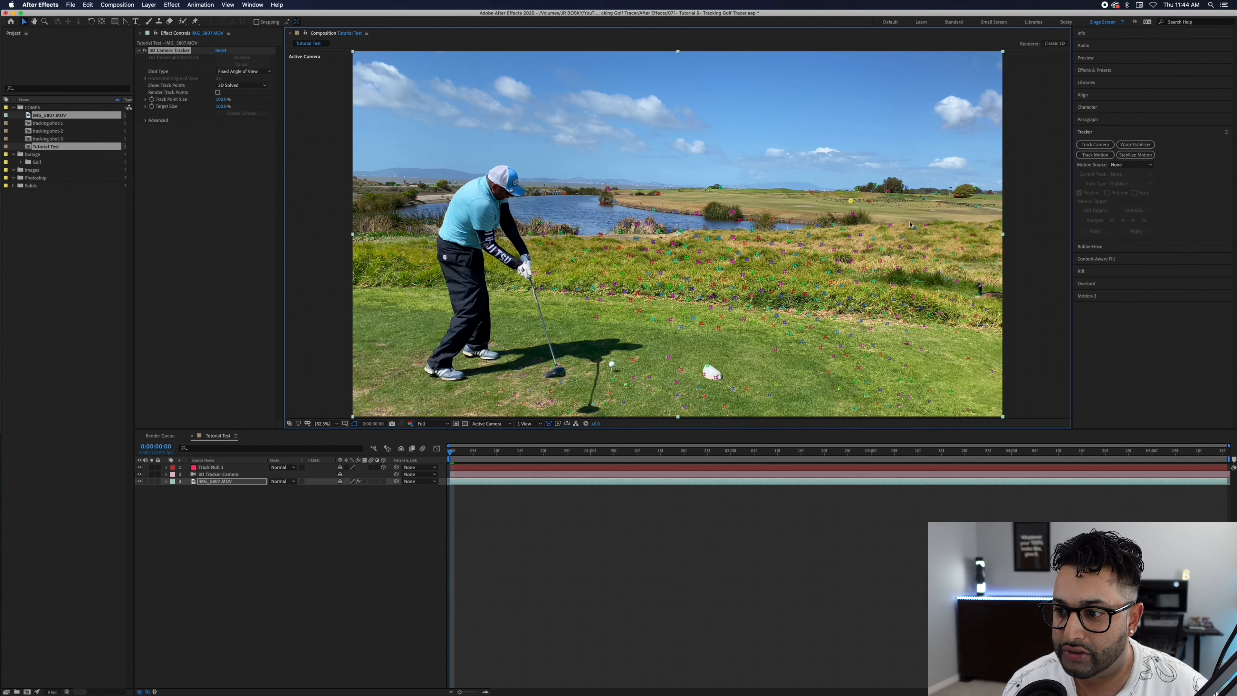
- Draw a three-point yellow stroked path from the ball up into the sky and down to the far fairway, and adjust its stroke width
{"action": "left_click", "coordinate": [219, 473]}
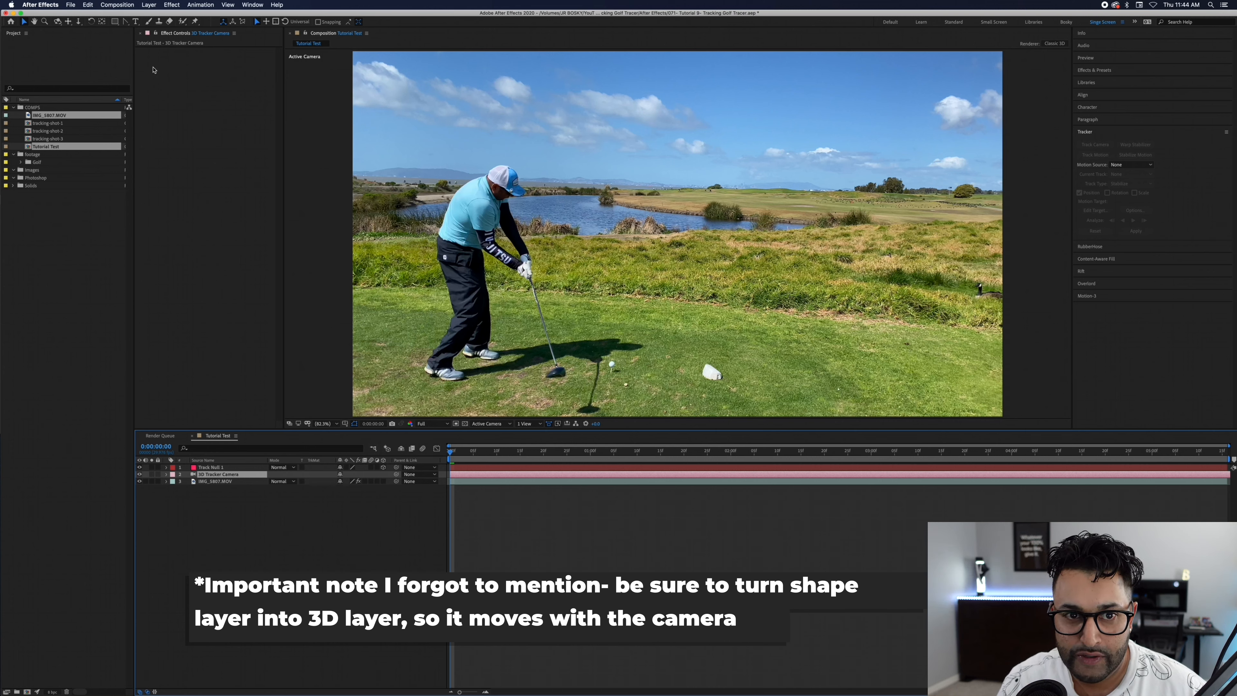
{"action": "left_click", "coordinate": [125, 21]}
{"action": "left_click", "coordinate": [621, 361]}
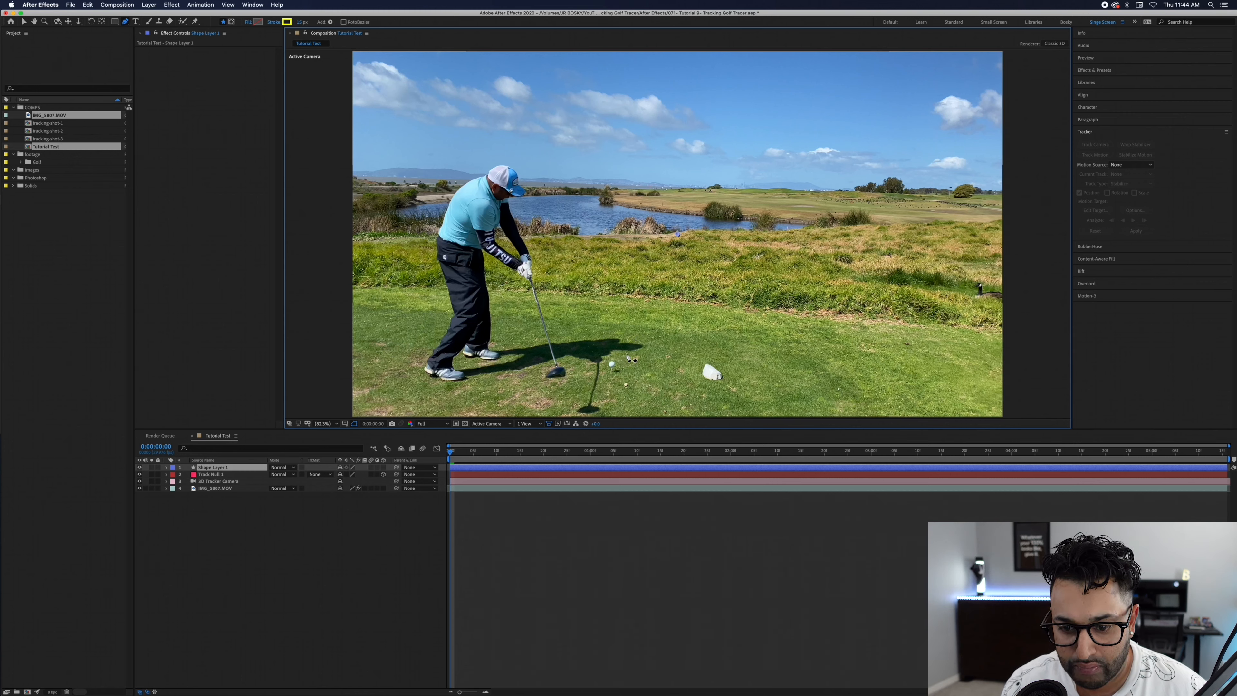
{"action": "key", "text": "cmd+z"}
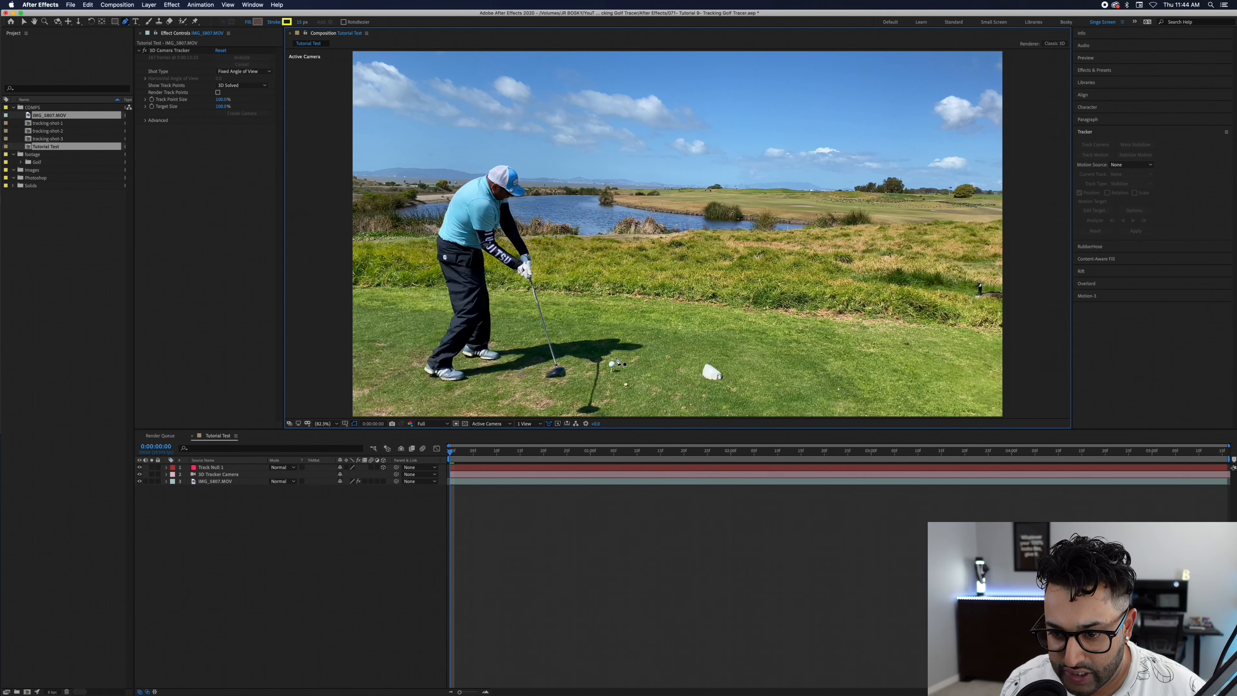
{"action": "left_click", "coordinate": [617, 359]}
{"action": "left_click", "coordinate": [749, 118]}
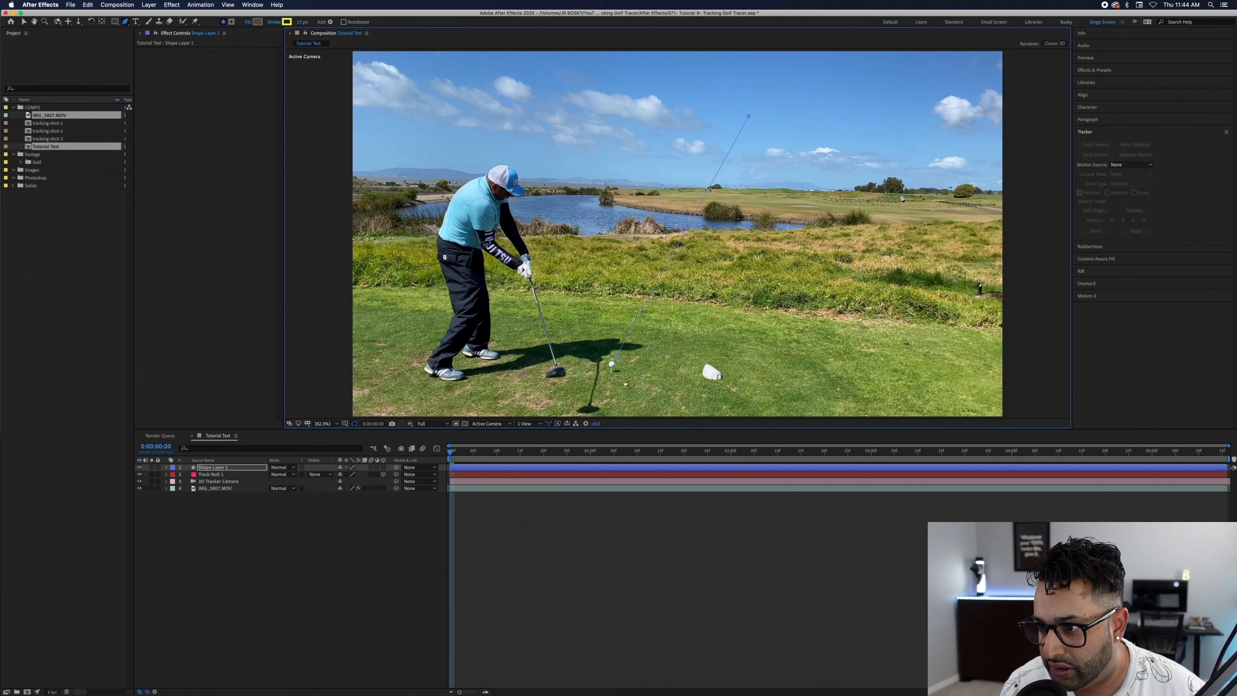
{"action": "left_click", "coordinate": [871, 202]}
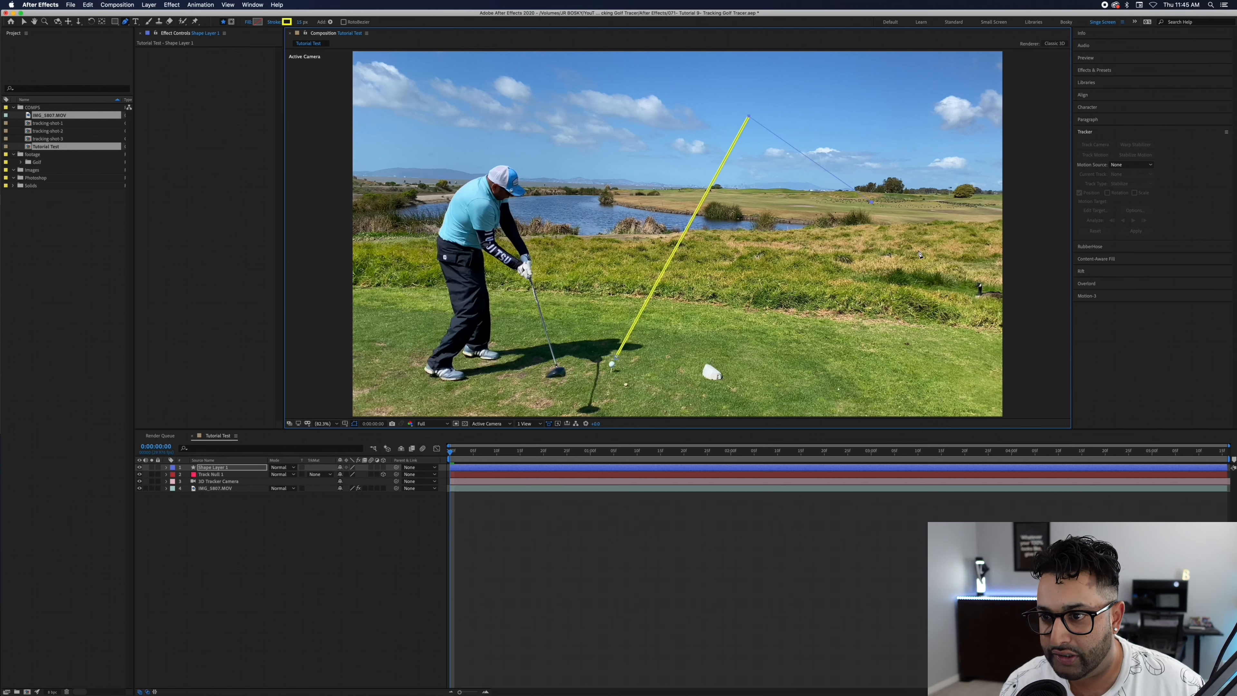
{"action": "key", "text": "v"}
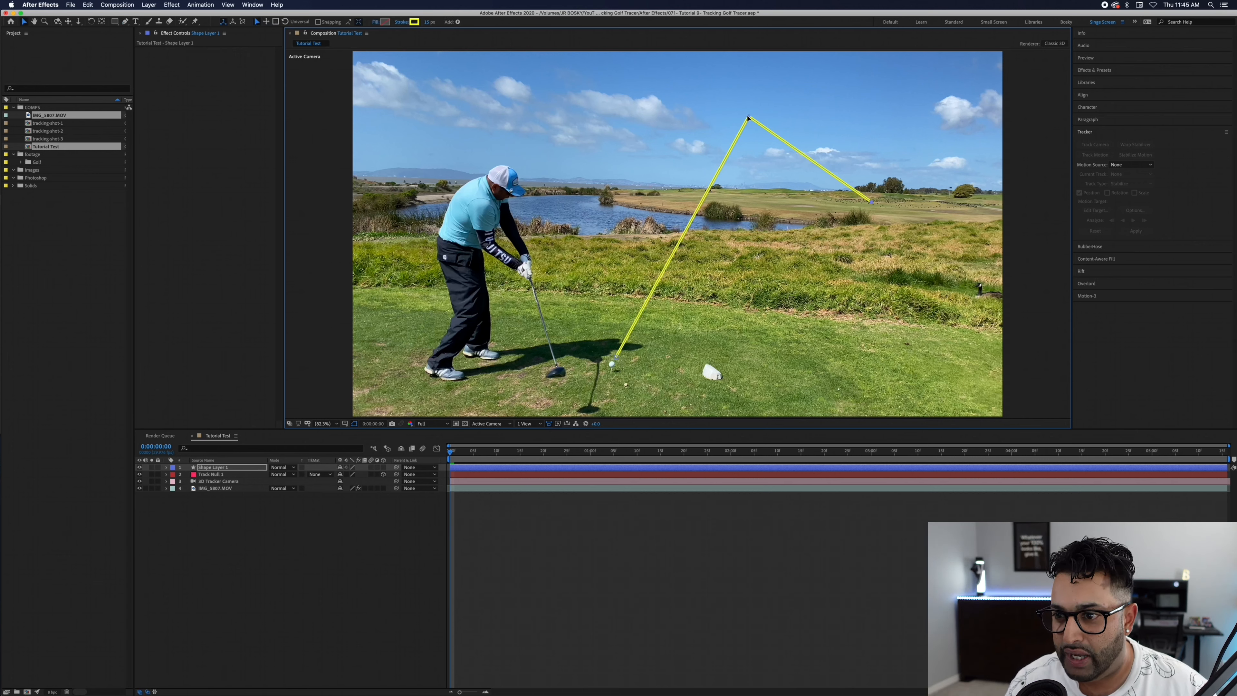
{"action": "left_click_drag", "start_coordinate": [428, 23], "coordinate": [429, 23]}
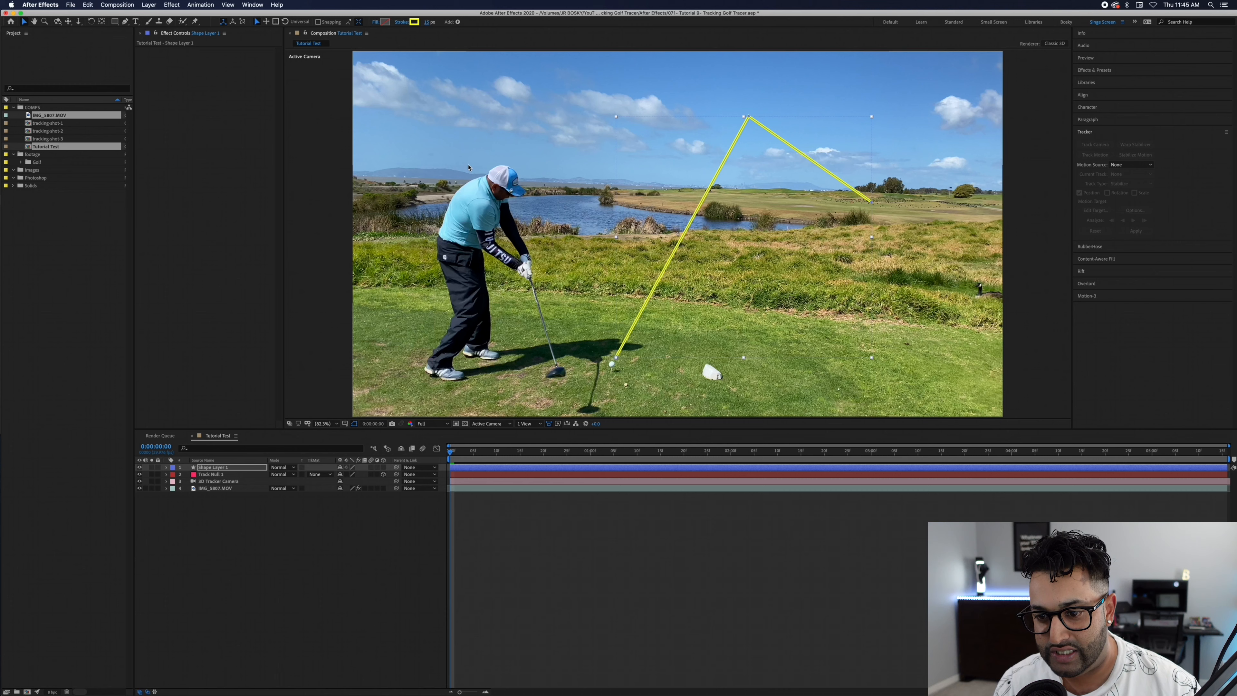
- Make the tracer shape layer 3D and parent it to Track Null 1
{"action": "left_click", "coordinate": [235, 467]}
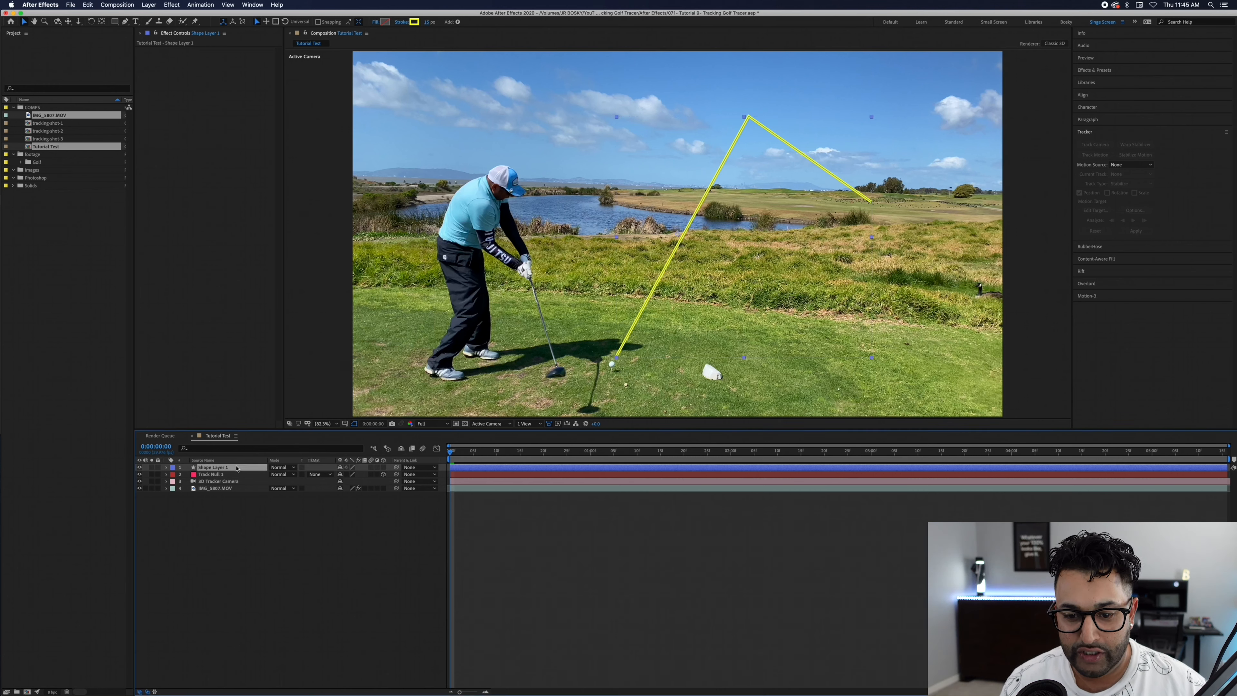
{"action": "left_click", "coordinate": [384, 468]}
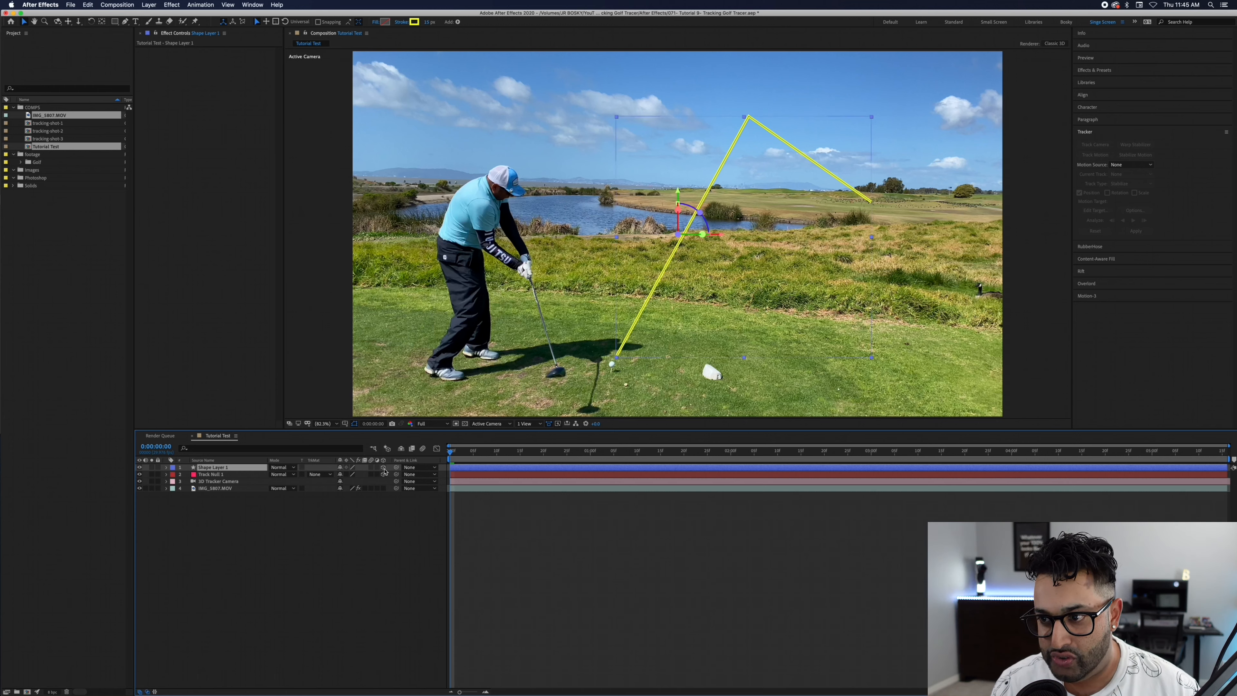
{"action": "left_click_drag", "start_coordinate": [396, 467], "coordinate": [210, 474]}
{"action": "left_click_drag", "start_coordinate": [448, 448], "coordinate": [369, 447]}
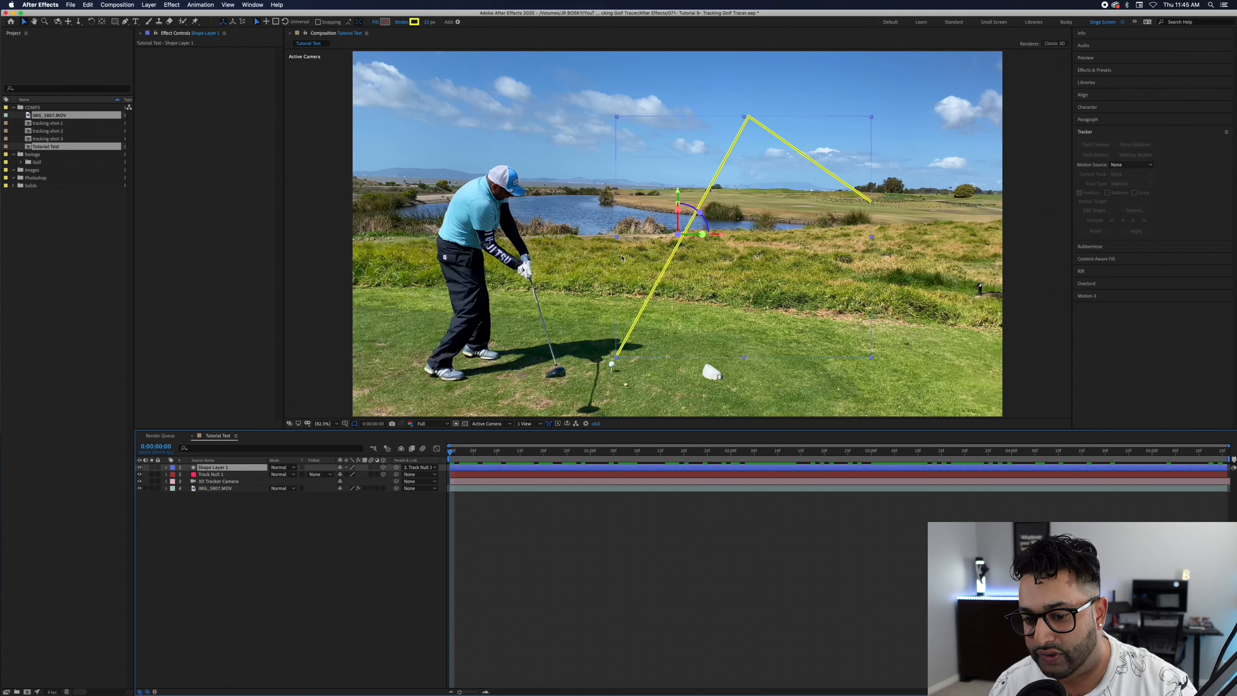
- Show two views side by side, with Custom View 1 beside the Active Camera view
{"action": "left_click", "coordinate": [529, 423]}
{"action": "left_click", "coordinate": [544, 441]}
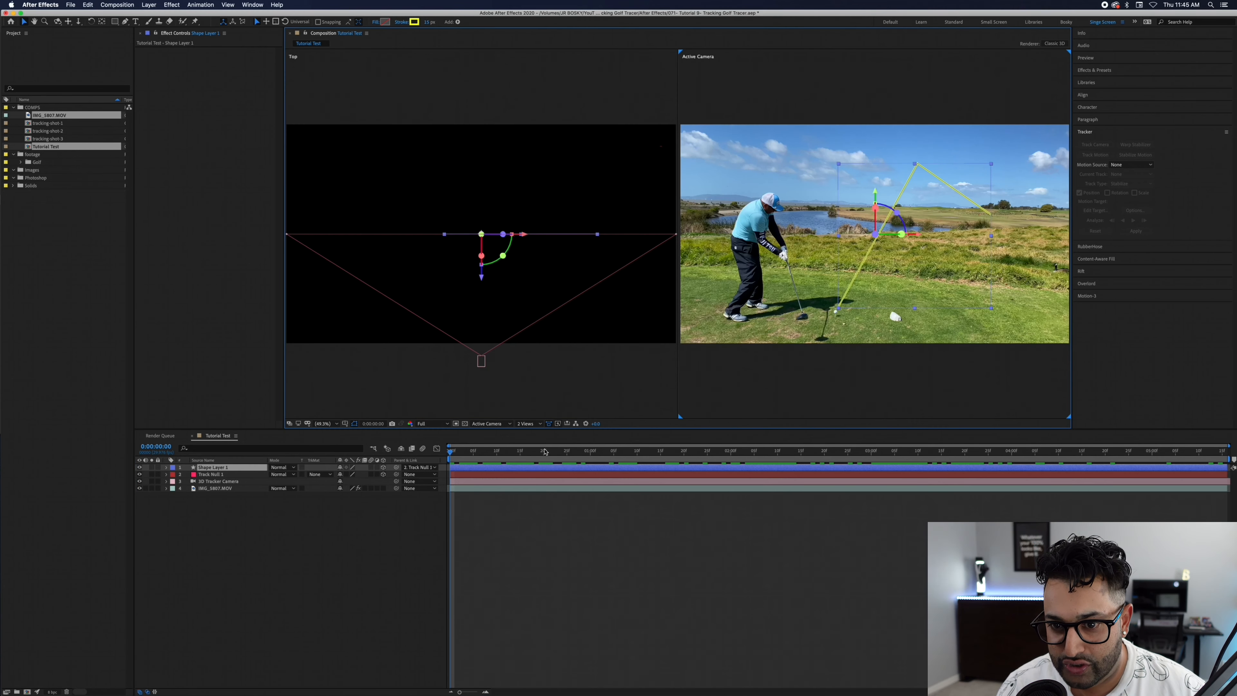
{"action": "left_click", "coordinate": [415, 386]}
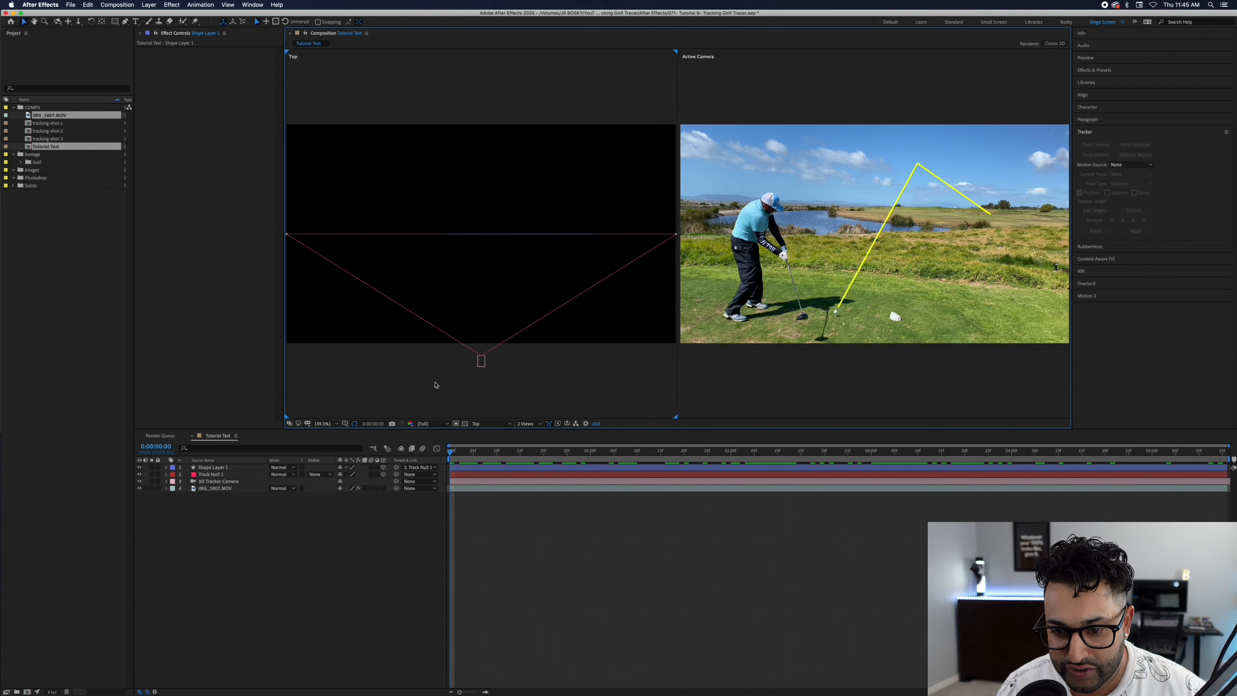
{"action": "left_click", "coordinate": [489, 423]}
{"action": "left_click", "coordinate": [493, 510]}
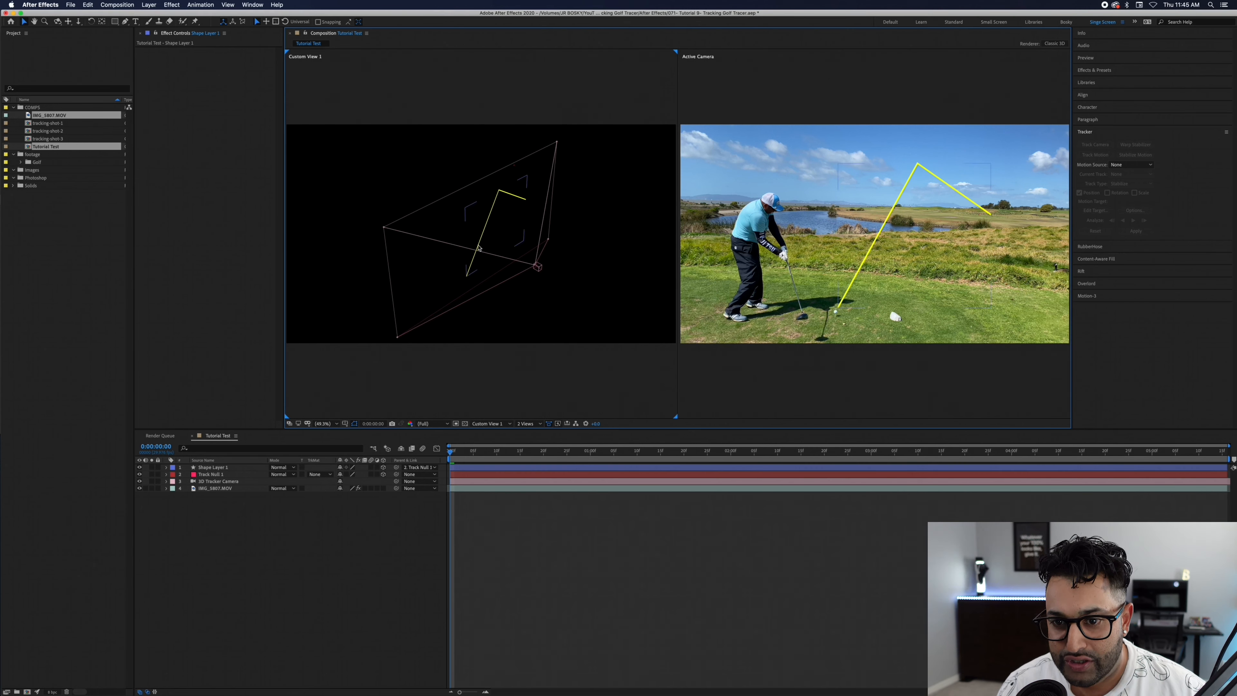
- Examine how the tracer shape and the 3D Tracker Camera relate in Custom View 1 while scrubbing through the shot
{"action": "left_click", "coordinate": [492, 200]}
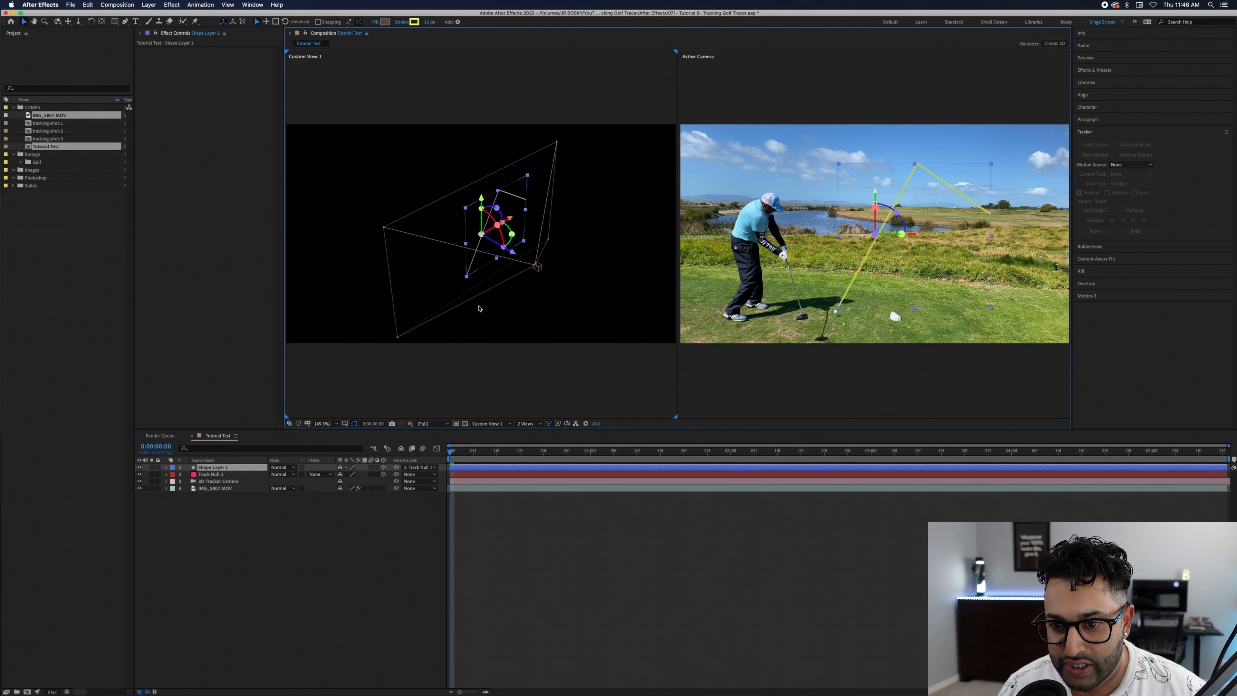
{"action": "left_click", "coordinate": [538, 268]}
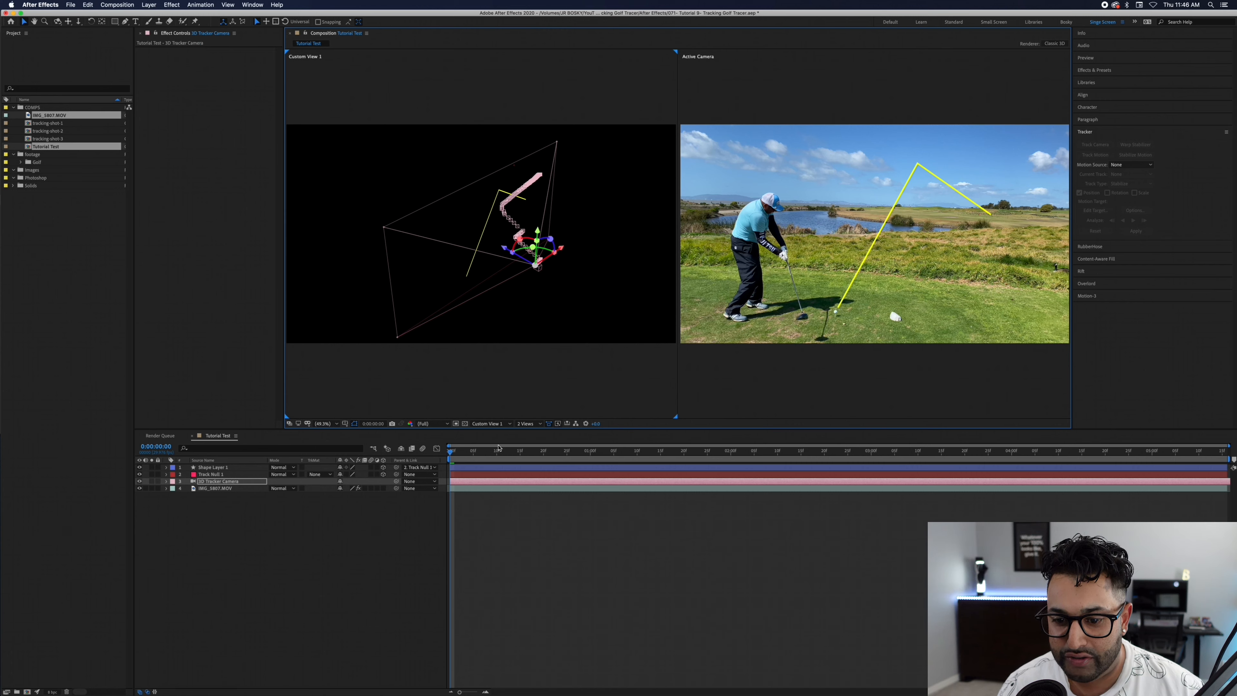
{"action": "left_click", "coordinate": [501, 535]}
{"action": "left_click_drag", "start_coordinate": [451, 454], "coordinate": [660, 458]}
{"action": "key", "text": "Home"}
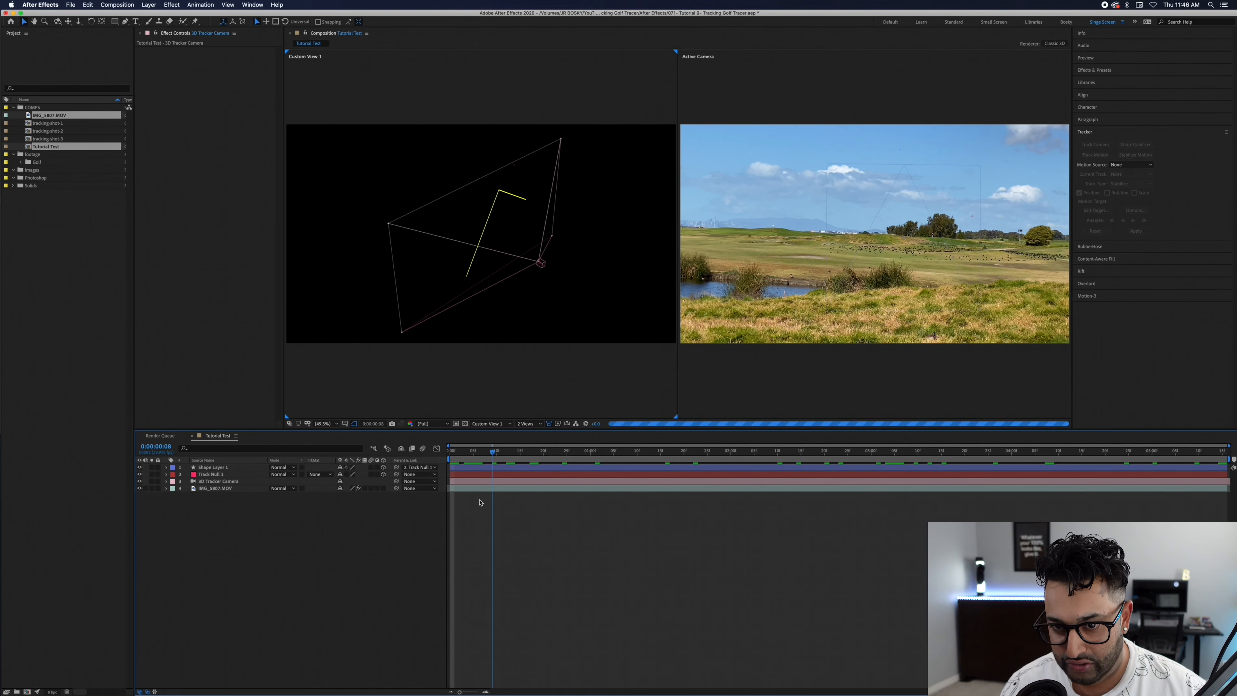
- Scale the tracer shape layer to 300% on all axes
{"action": "left_click", "coordinate": [495, 193]}
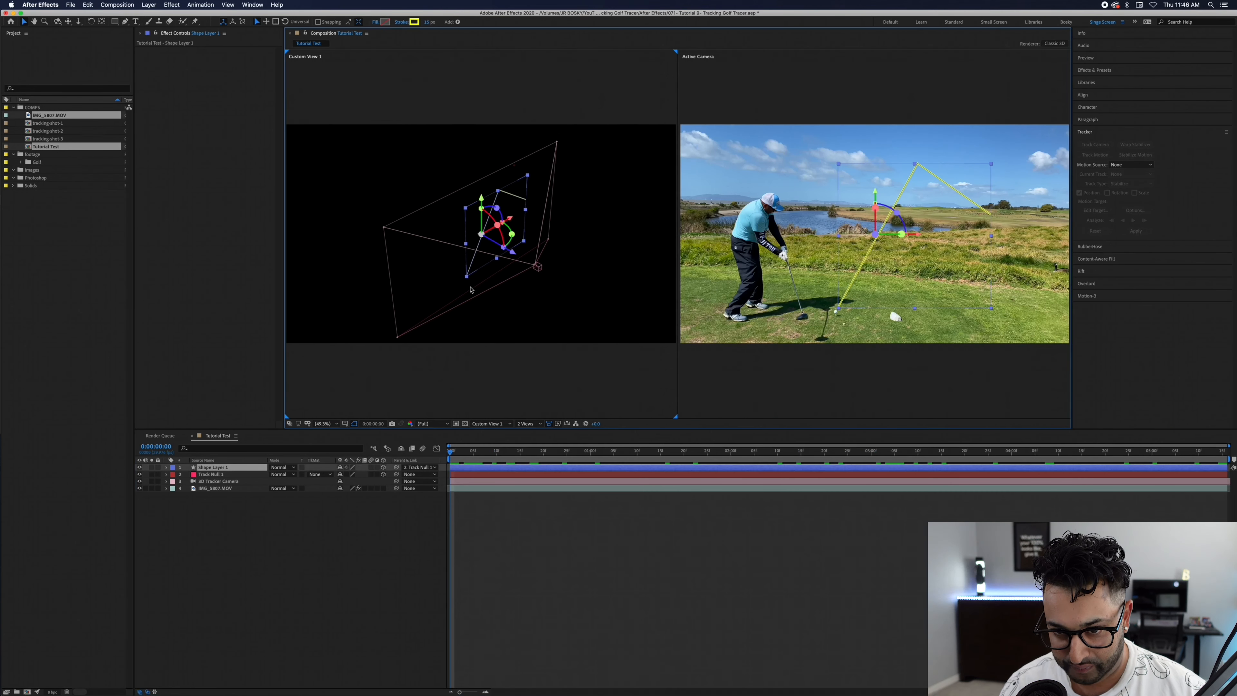
{"action": "key", "text": "s"}
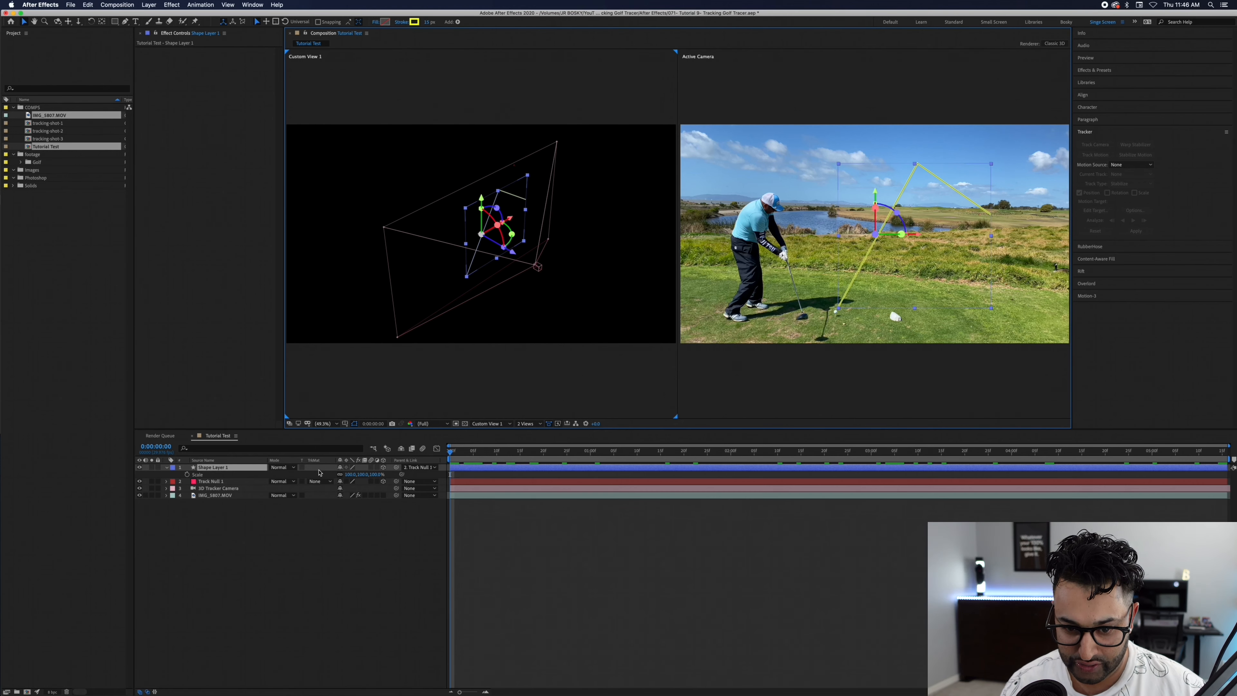
{"action": "left_click_drag", "start_coordinate": [351, 477], "coordinate": [353, 474]}
{"action": "left_click", "coordinate": [353, 473]}
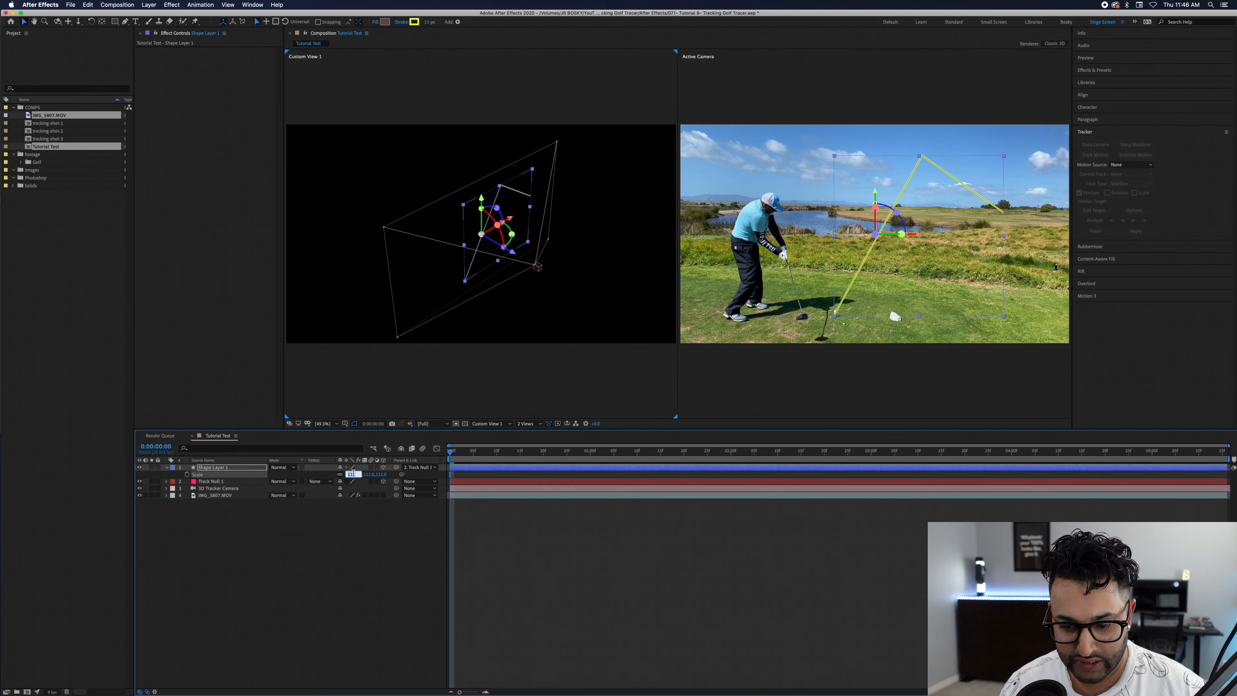
{"action": "type", "text": "300"}
{"action": "key", "text": "Return"}
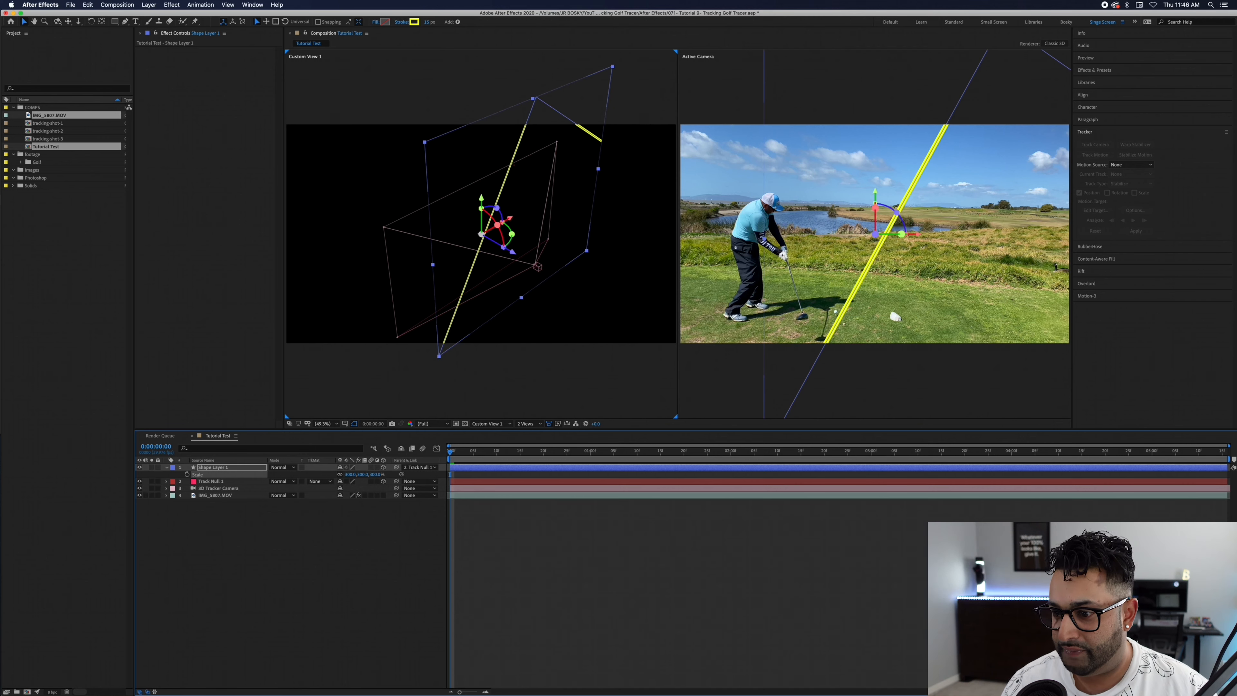
- Push the tracer shape farther from the camera along its Z axis, and check its placement throughout the shot
{"action": "left_click_drag", "start_coordinate": [461, 452], "coordinate": [1225, 459]}
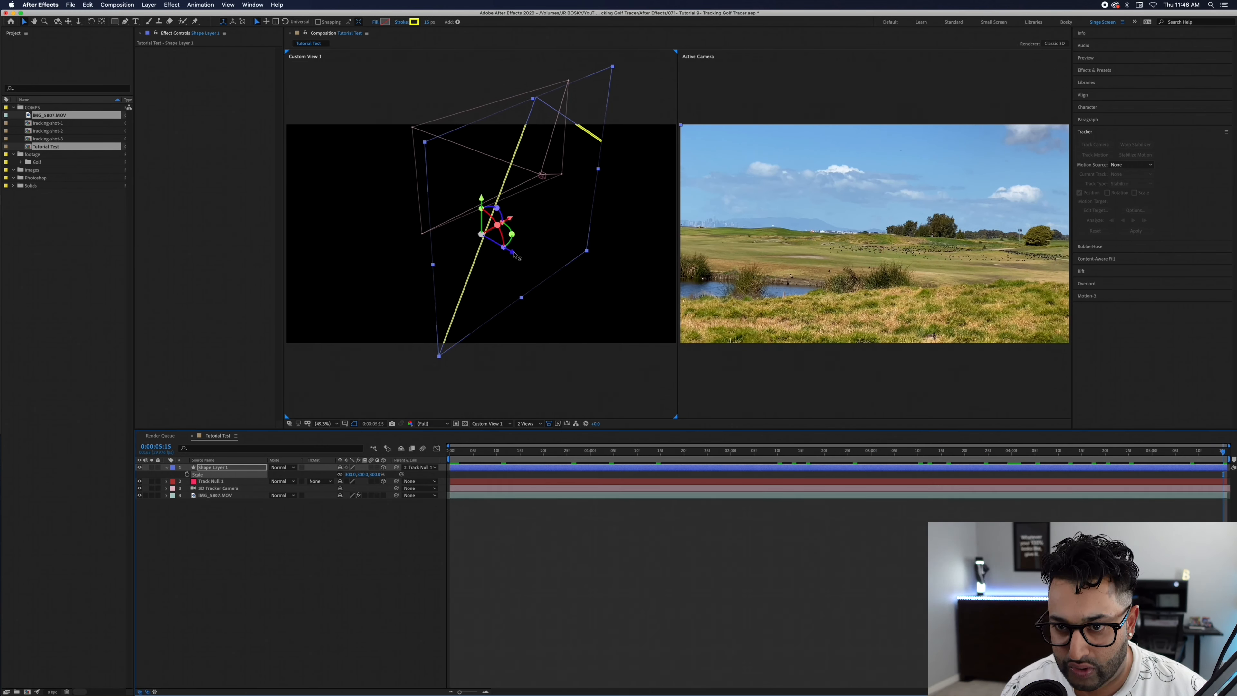
{"action": "mouse_move", "coordinate": [514, 254]}
{"action": "left_mouse_down"}
{"action": "mouse_move", "coordinate": [406, 219]}
{"action": "mouse_move", "coordinate": [444, 240]}
{"action": "mouse_move", "coordinate": [432, 234]}
{"action": "left_mouse_up"}
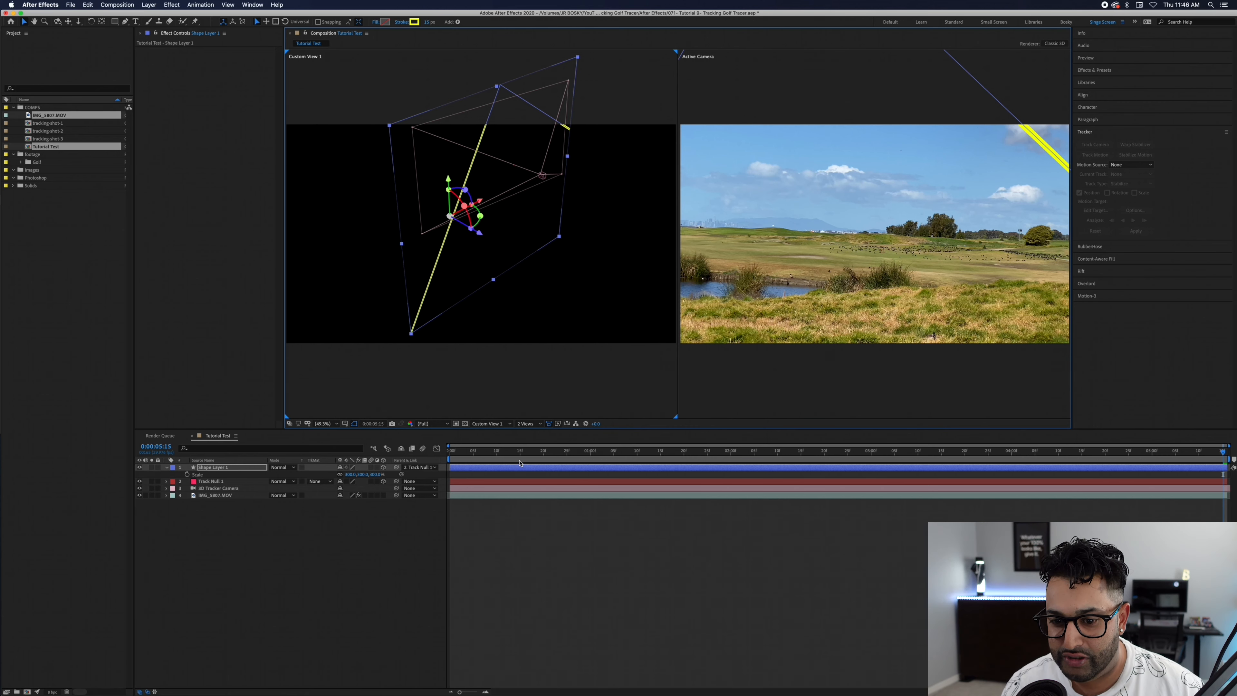
{"action": "left_click_drag", "start_coordinate": [471, 456], "coordinate": [865, 449]}
{"action": "left_click_drag", "start_coordinate": [927, 443], "coordinate": [408, 506]}
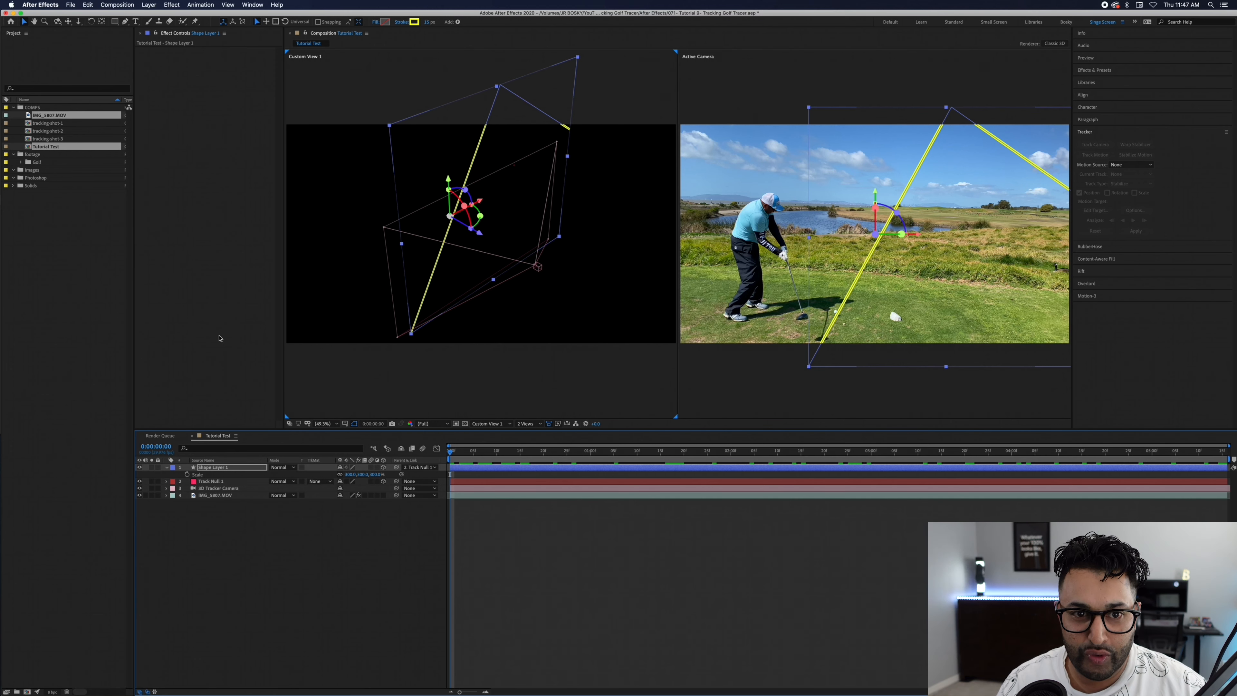
- Move the tracer path's starting point up onto the golf ball on its tee in the first frame
{"action": "left_click_drag", "start_coordinate": [124, 23], "coordinate": [160, 52]}
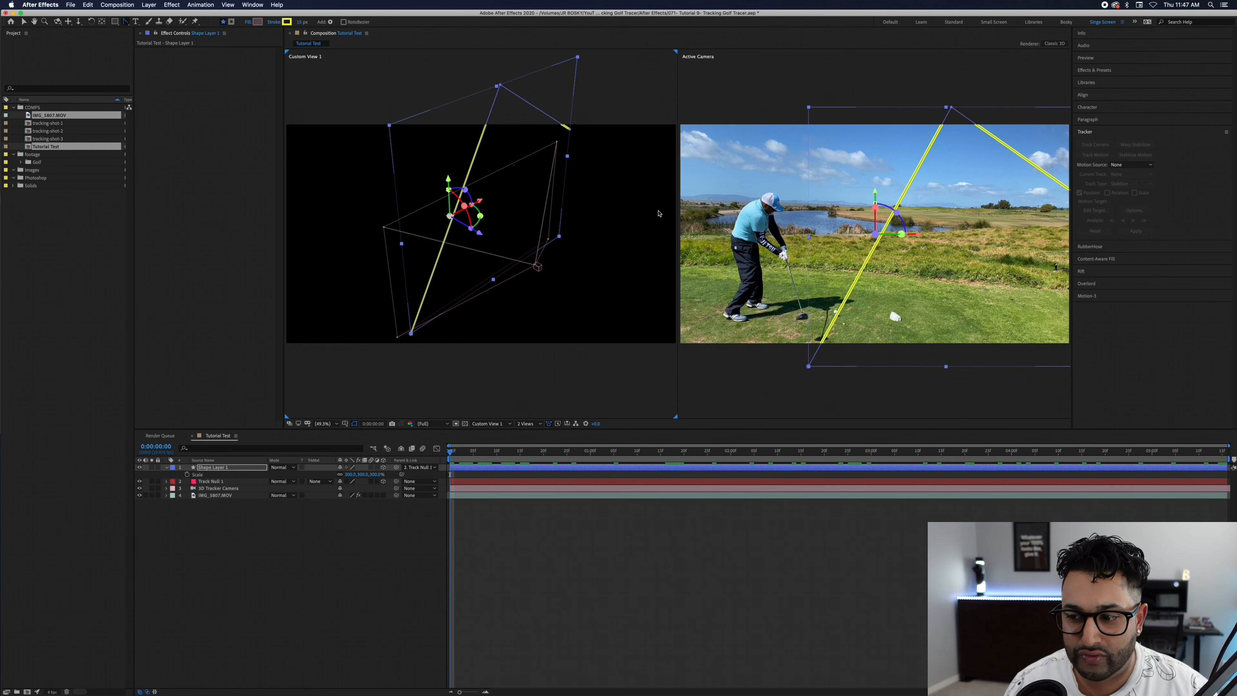
{"action": "left_click", "coordinate": [809, 366]}
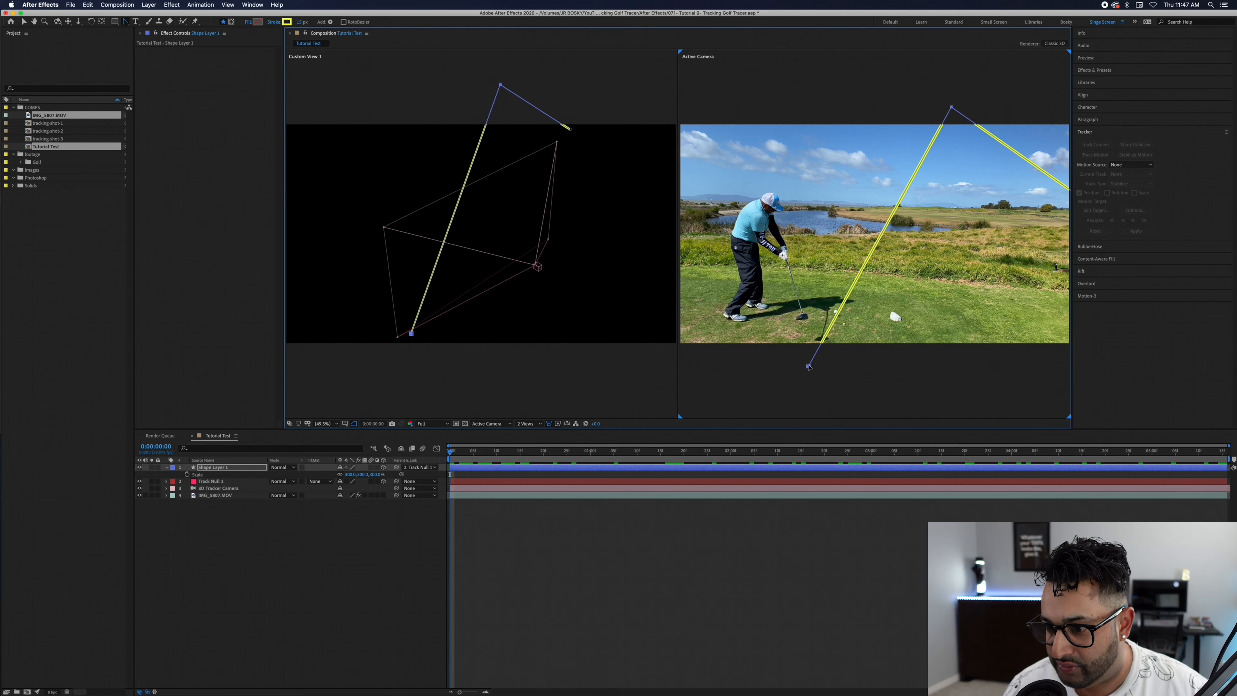
{"action": "left_click_drag", "start_coordinate": [832, 334], "coordinate": [839, 310]}
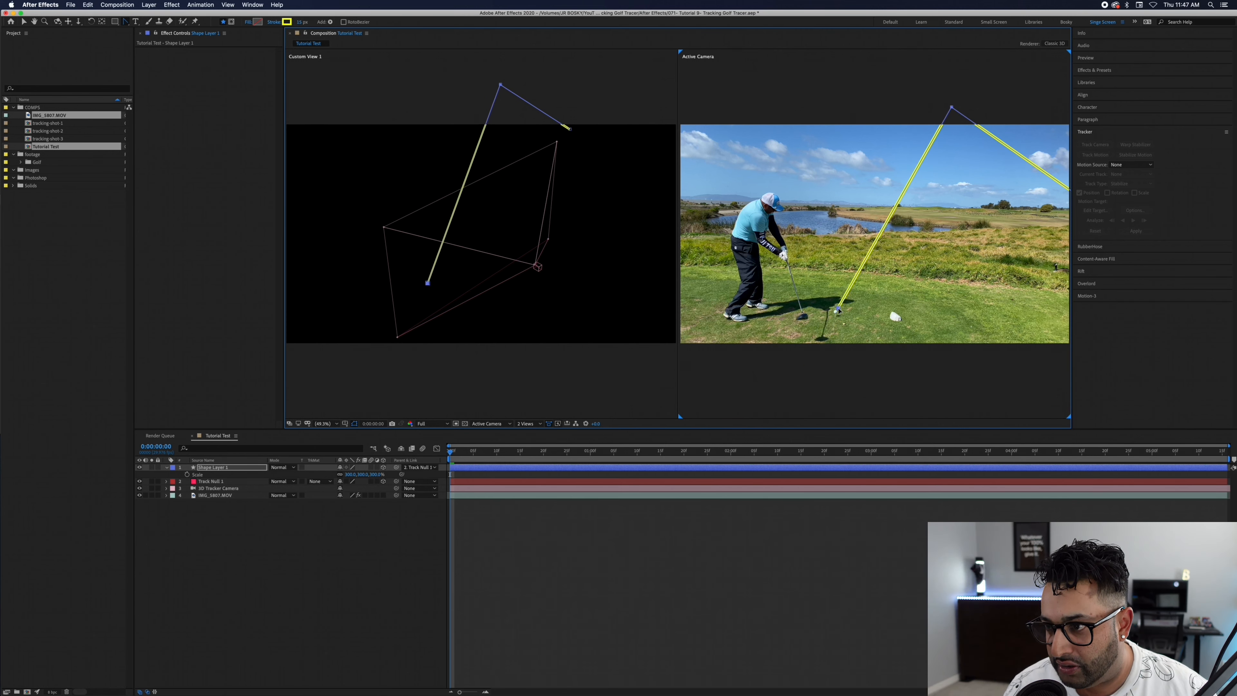
{"action": "left_click_drag", "start_coordinate": [454, 455], "coordinate": [395, 463]}
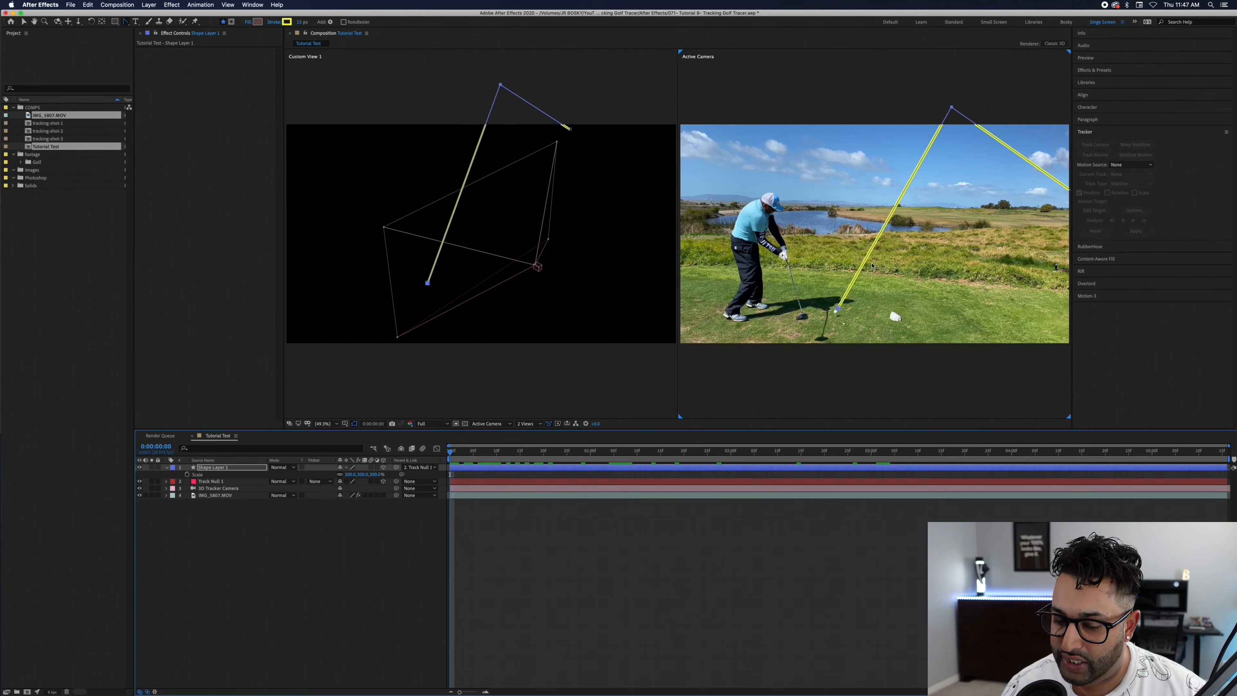
- Add a Trim Paths operator to the contents of the tracer shape layer
{"action": "left_click", "coordinate": [212, 466]}
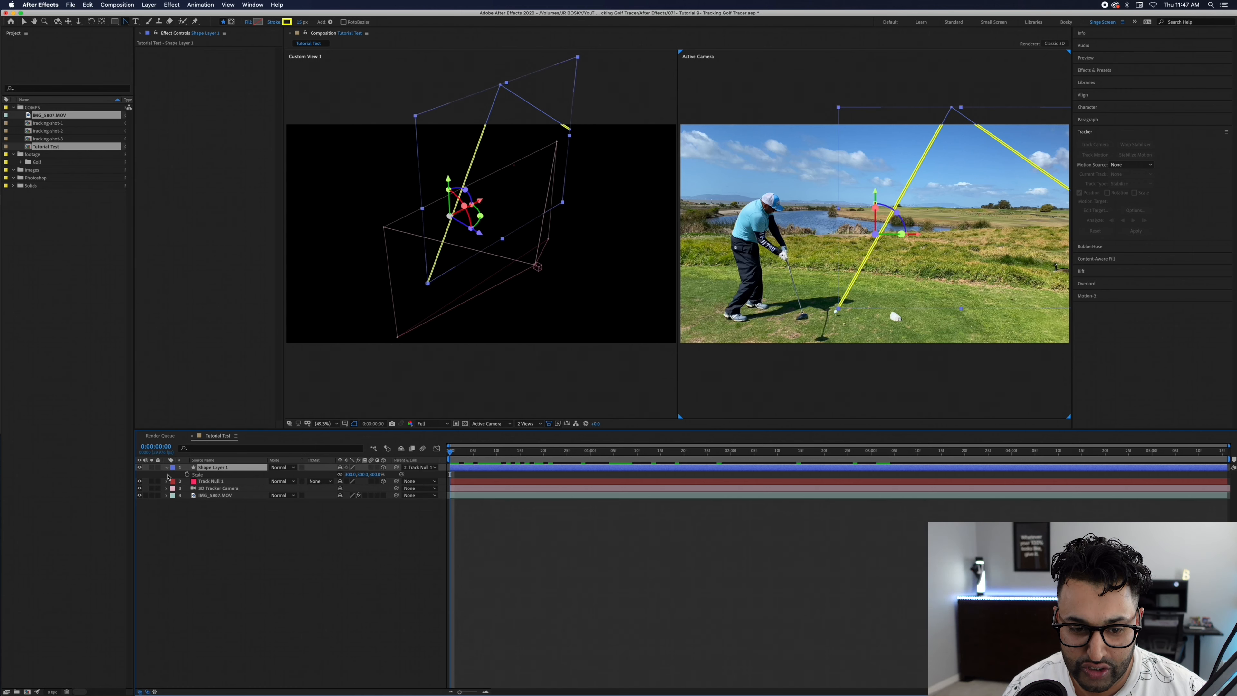
{"action": "left_click", "coordinate": [167, 468]}
{"action": "left_click", "coordinate": [166, 467]}
{"action": "left_click", "coordinate": [175, 478]}
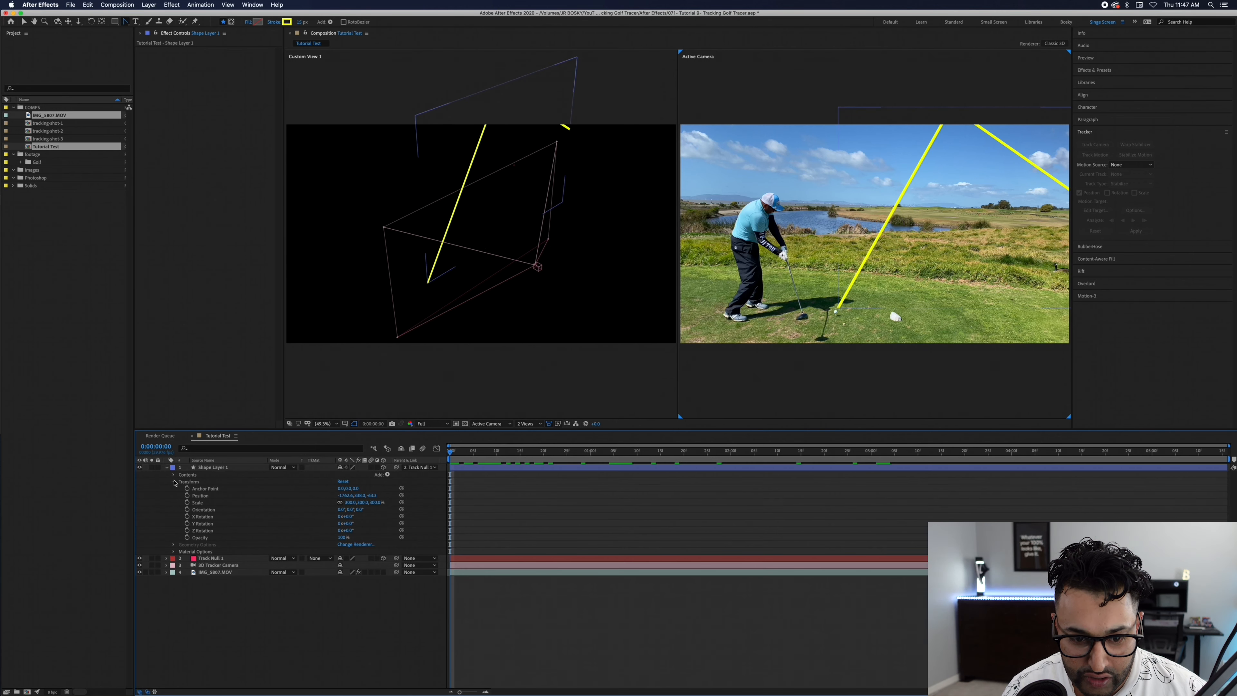
{"action": "left_click", "coordinate": [174, 475]}
{"action": "left_click", "coordinate": [188, 475]}
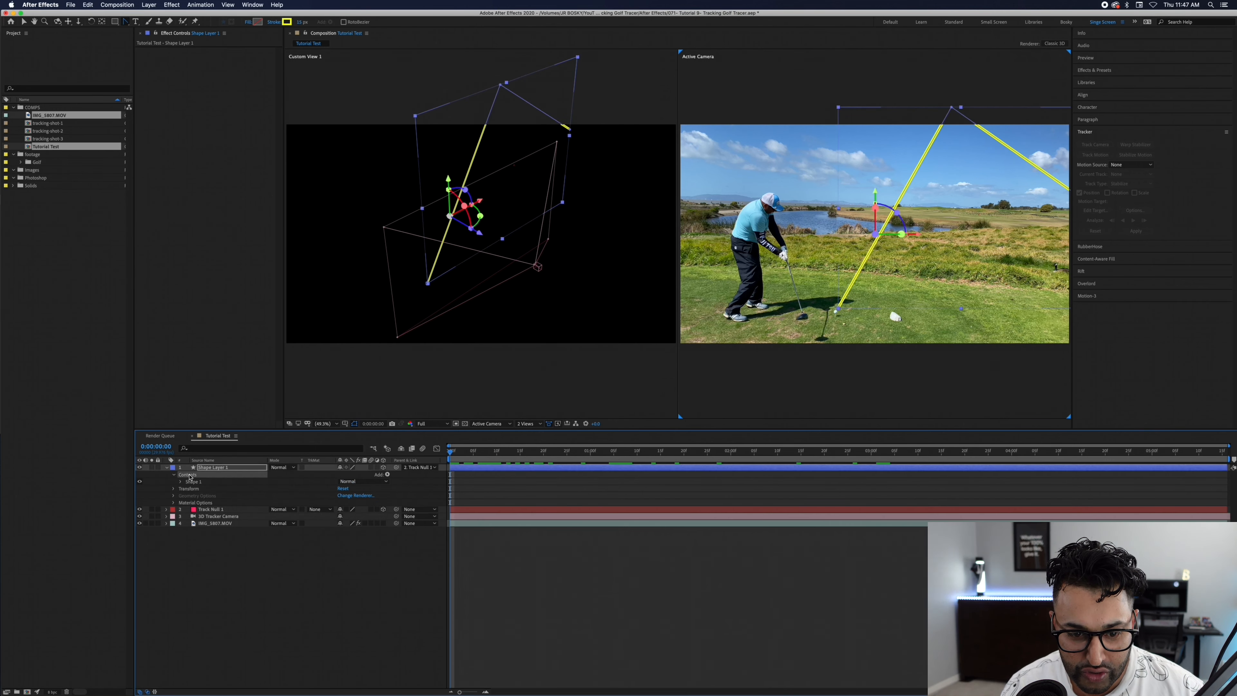
{"action": "left_click", "coordinate": [388, 475]}
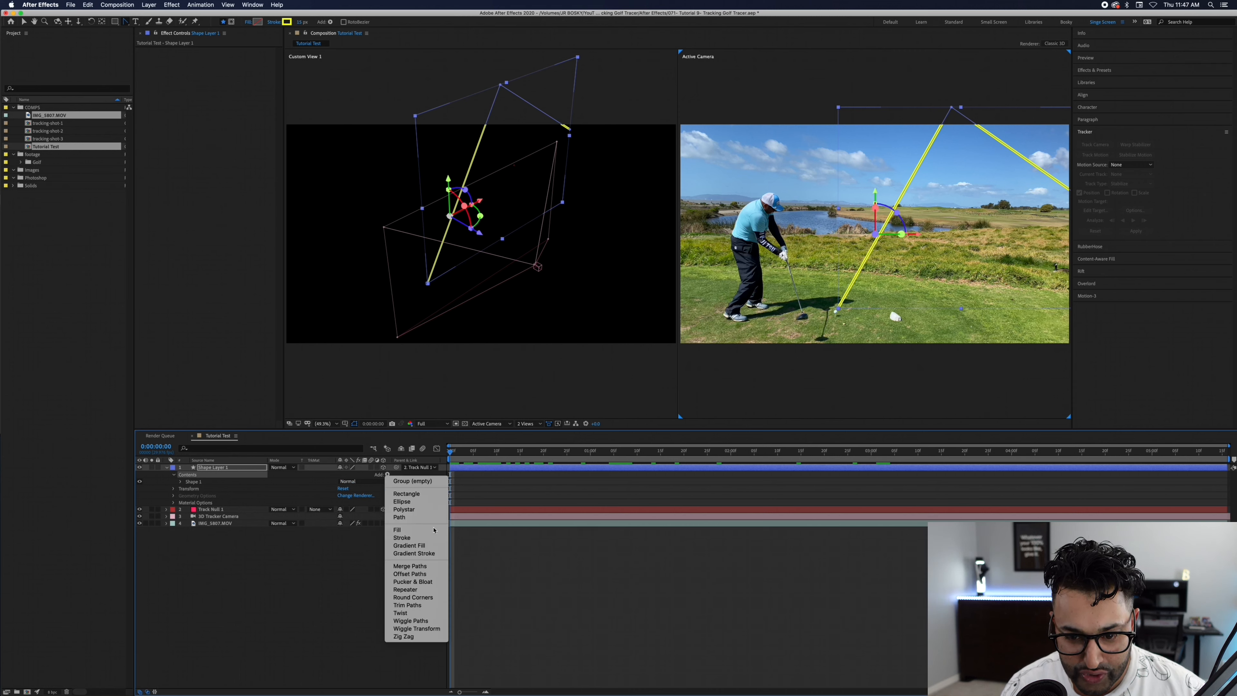
{"action": "left_click", "coordinate": [419, 605]}
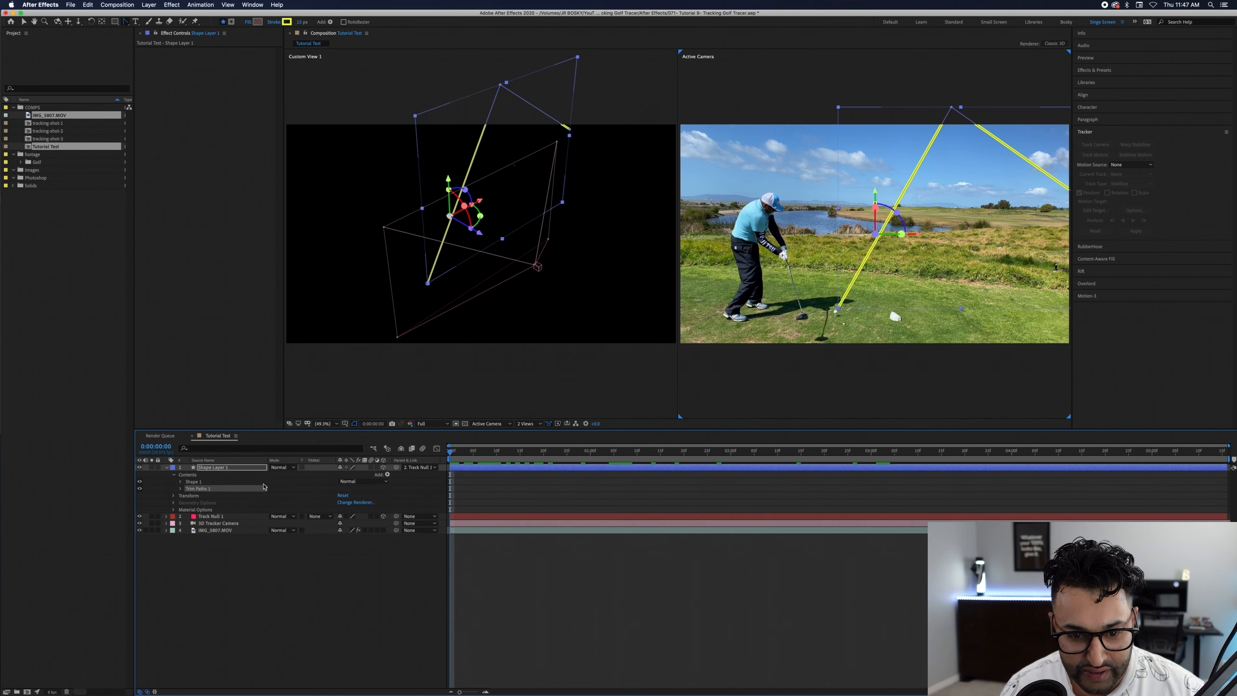
- Keyframe the Trim Paths End at 0% on the first frame, 49% at 0:00:00:15 and 100% at 0:00:03:27
{"action": "left_click", "coordinate": [181, 488]}
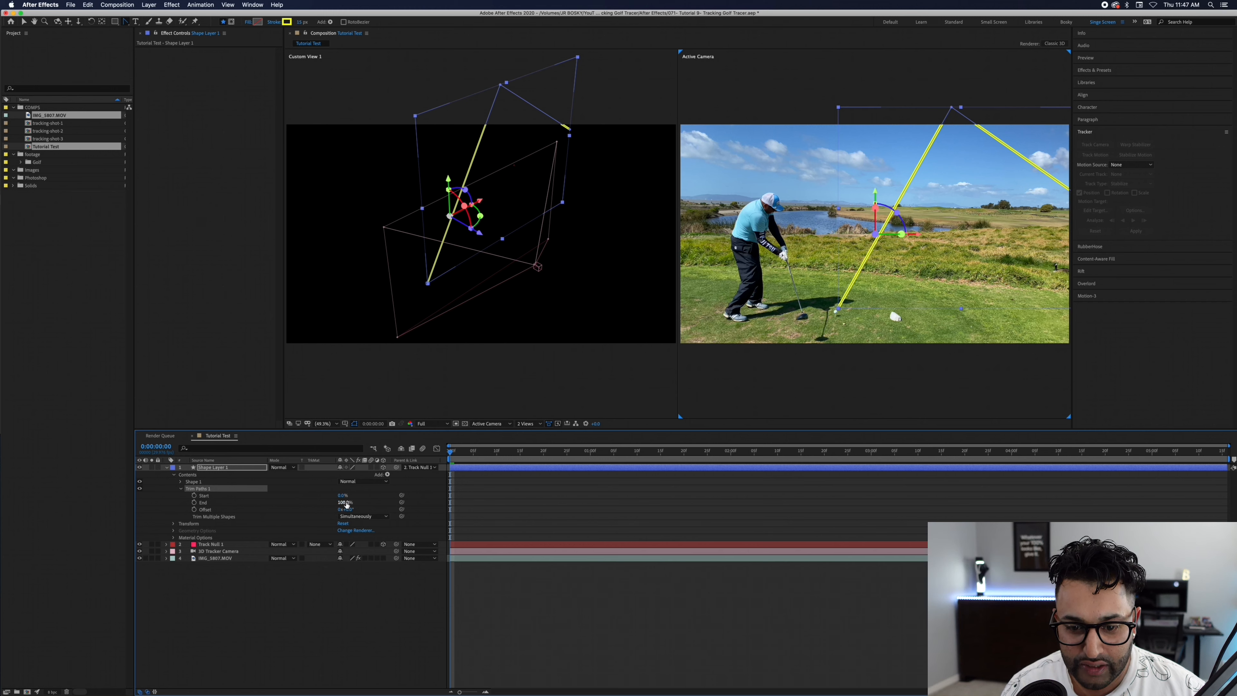
{"action": "left_click", "coordinate": [345, 502]}
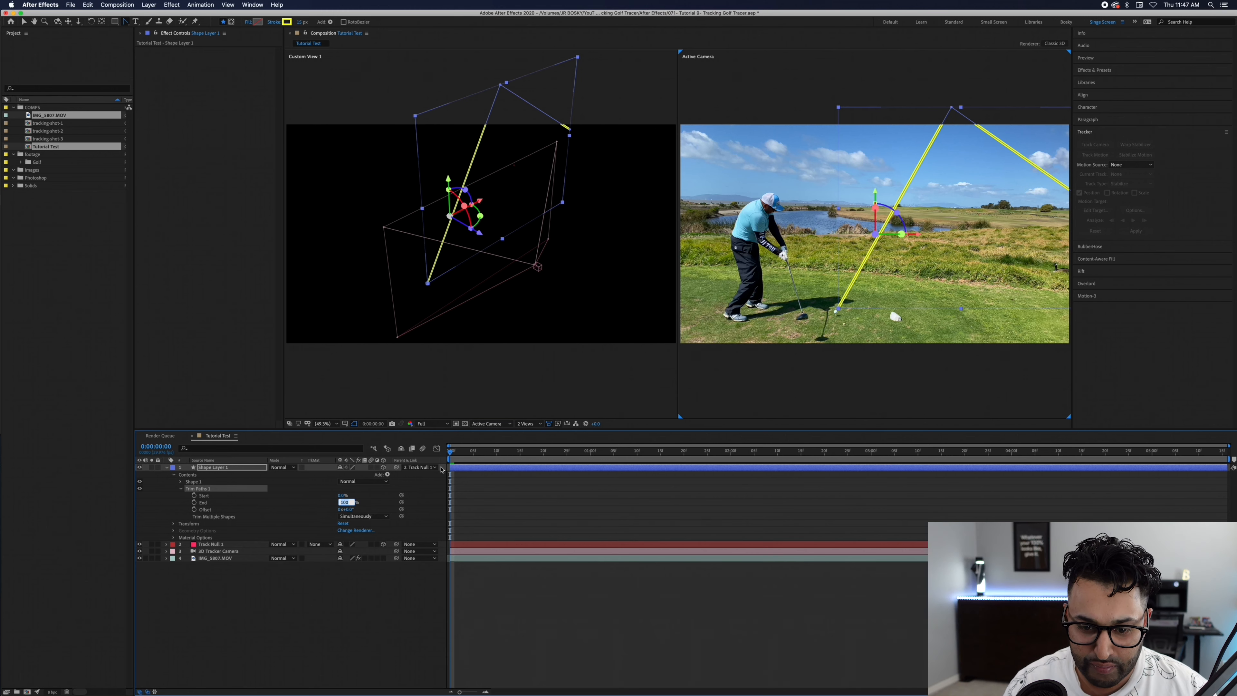
{"action": "key", "text": "Return"}
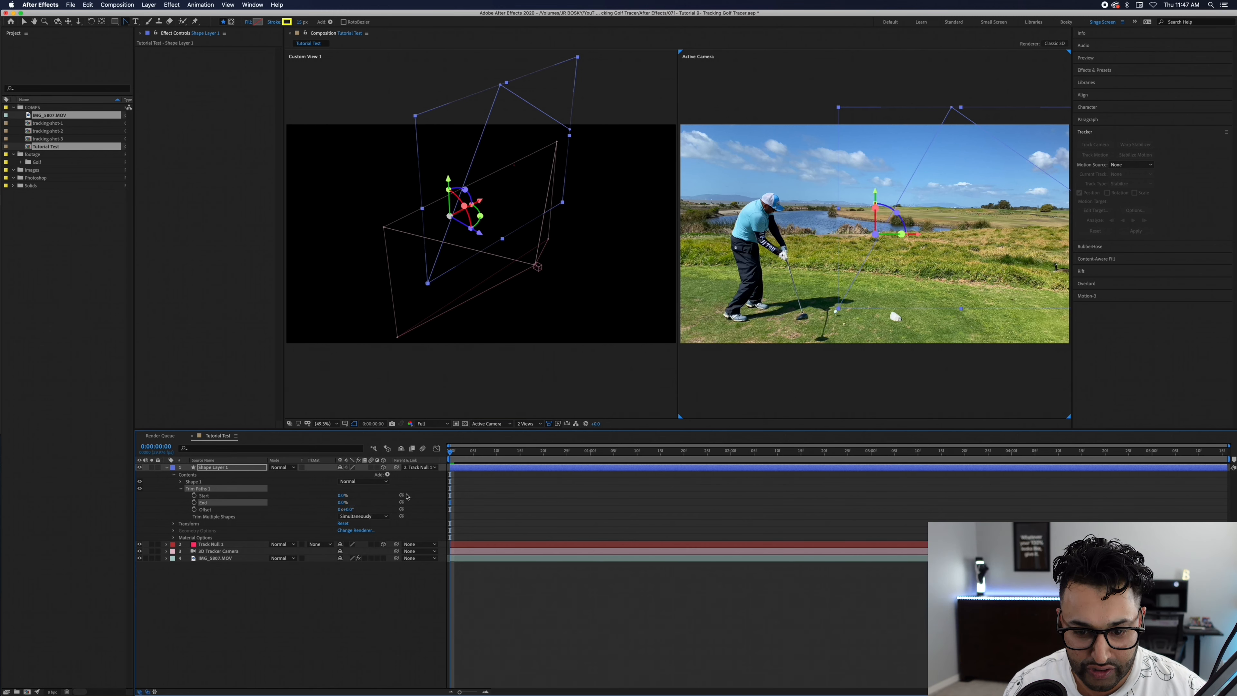
{"action": "left_click", "coordinate": [194, 502]}
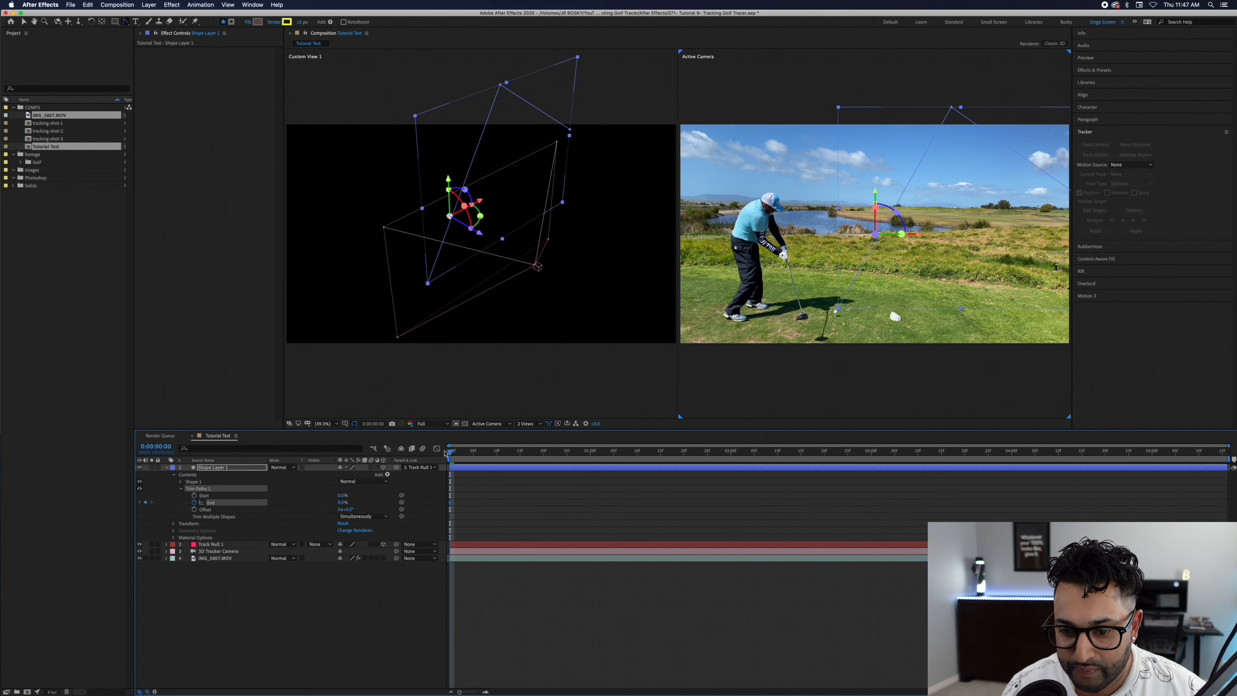
{"action": "left_click_drag", "start_coordinate": [453, 453], "coordinate": [523, 448]}
{"action": "left_click_drag", "start_coordinate": [342, 504], "coordinate": [365, 505]}
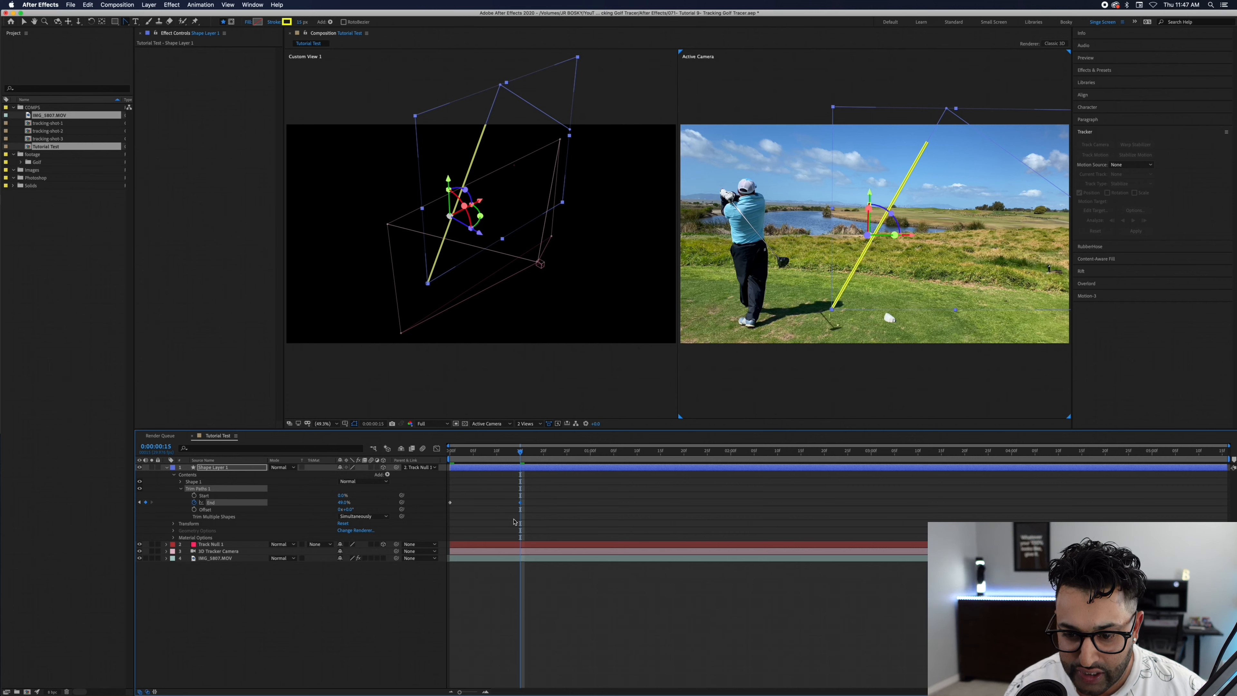
{"action": "left_click", "coordinate": [998, 456]}
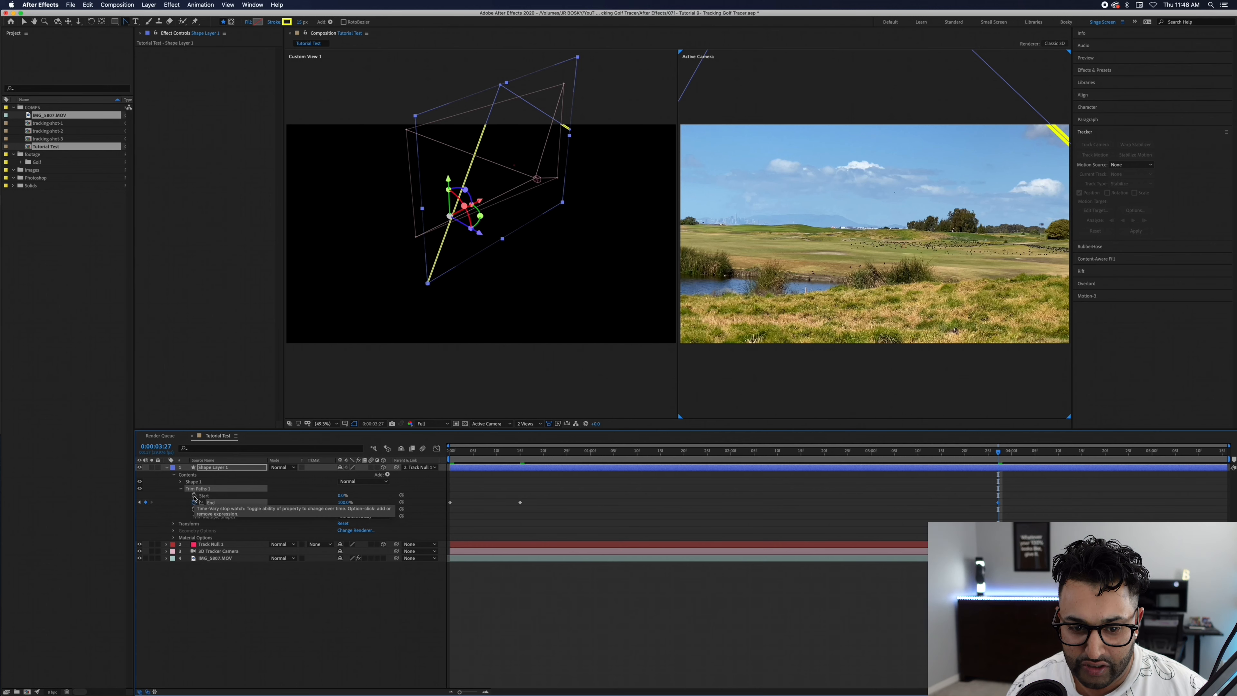
- Keyframe the Trim Paths Start from 0% at 0:00:03:27 to 100% at 0:00:04:17
{"action": "left_click", "coordinate": [194, 495]}
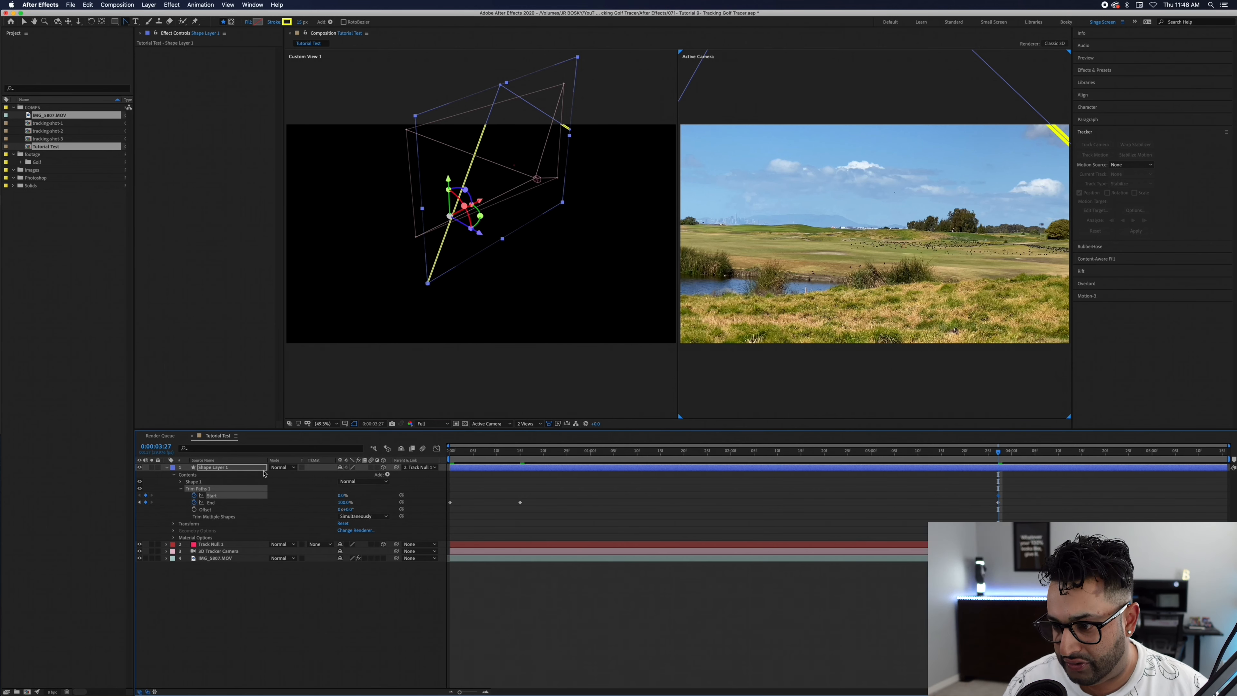
{"action": "key", "text": "shift+Page_Down"}
{"action": "key", "text": "shift+Page_Down"}
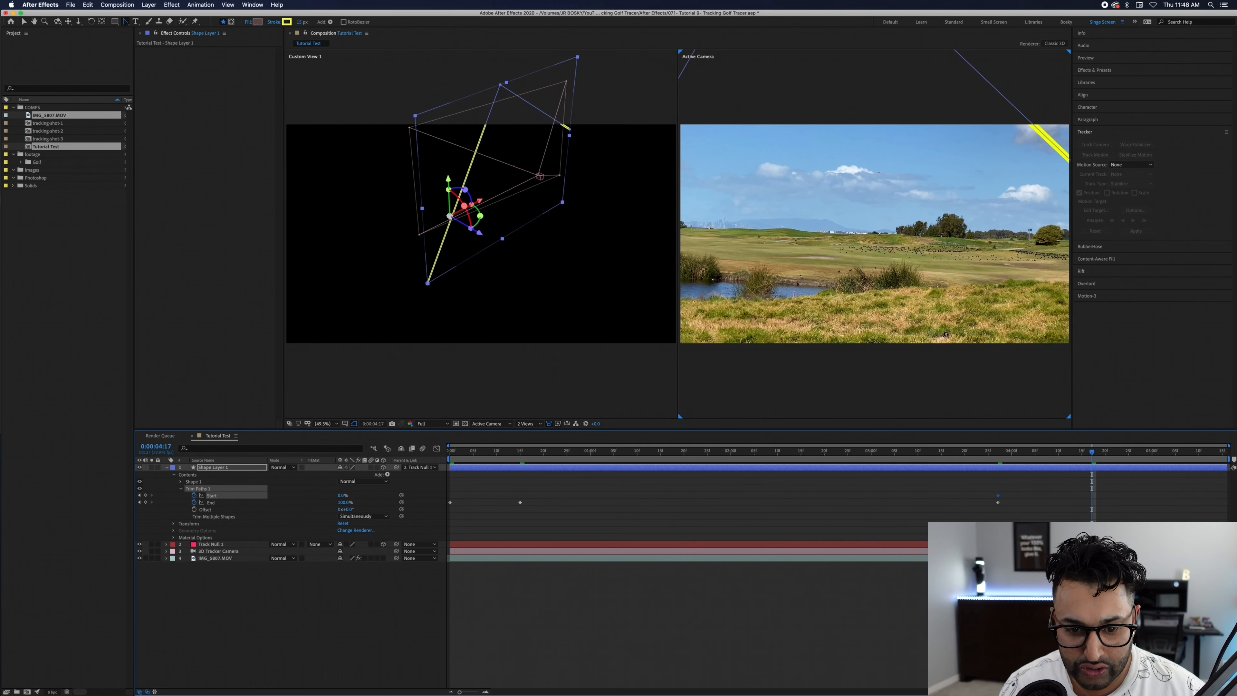
{"action": "left_click", "coordinate": [341, 495]}
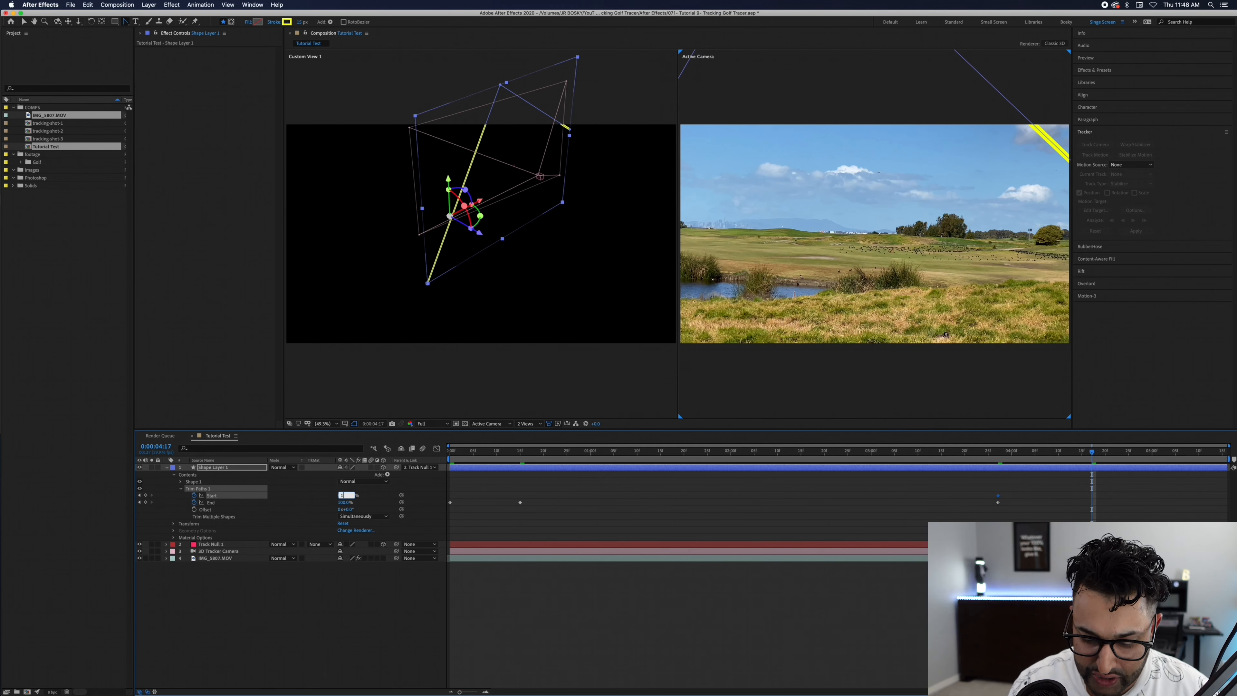
{"action": "key", "text": "Return"}
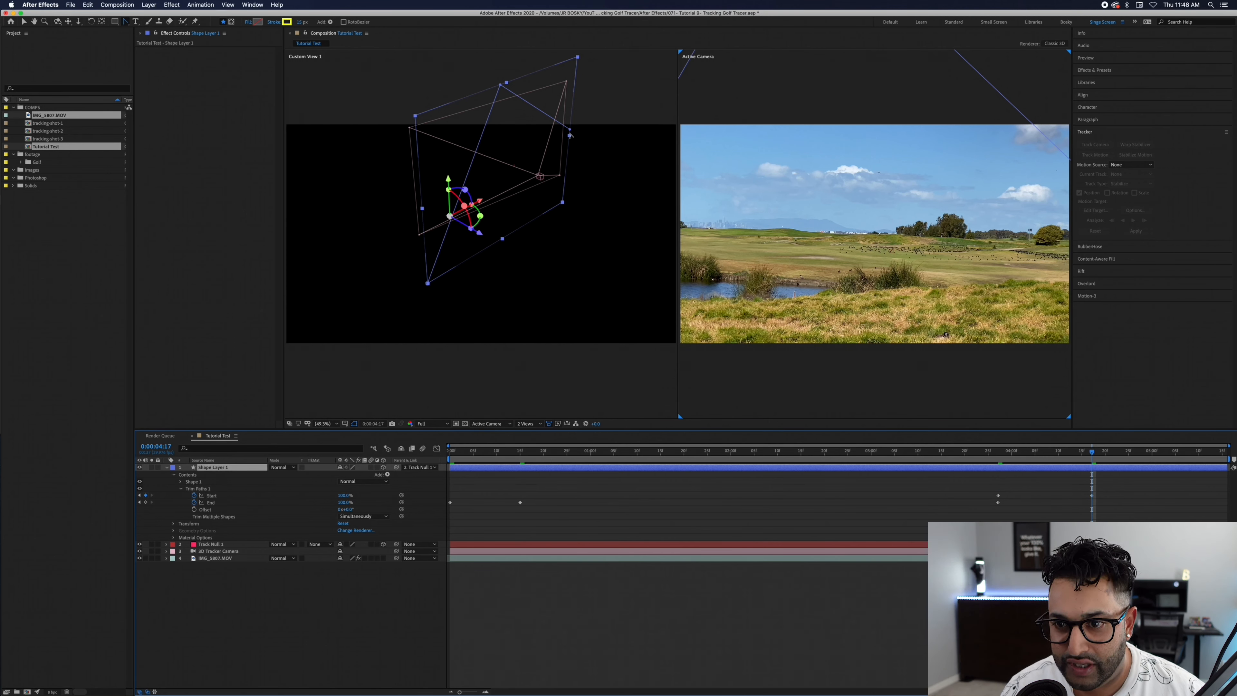
- Place the path's end point on the distant fairway and delay the closing trim keyframes so they begin at 0:00:04:17
{"action": "left_click_drag", "start_coordinate": [572, 132], "coordinate": [529, 164]}
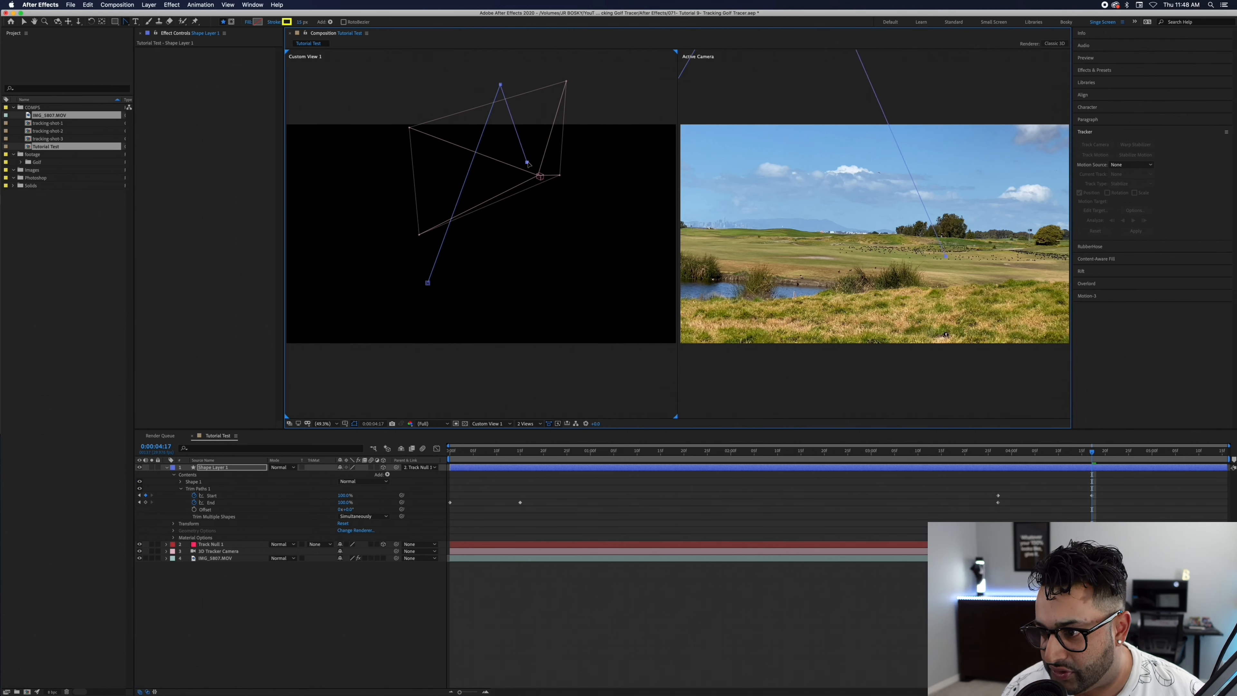
{"action": "mouse_move", "coordinate": [1102, 515]}
{"action": "left_mouse_down"}
{"action": "mouse_move", "coordinate": [1035, 503]}
{"action": "mouse_move", "coordinate": [985, 475]}
{"action": "mouse_move", "coordinate": [1033, 497]}
{"action": "mouse_move", "coordinate": [1092, 499]}
{"action": "left_mouse_up"}
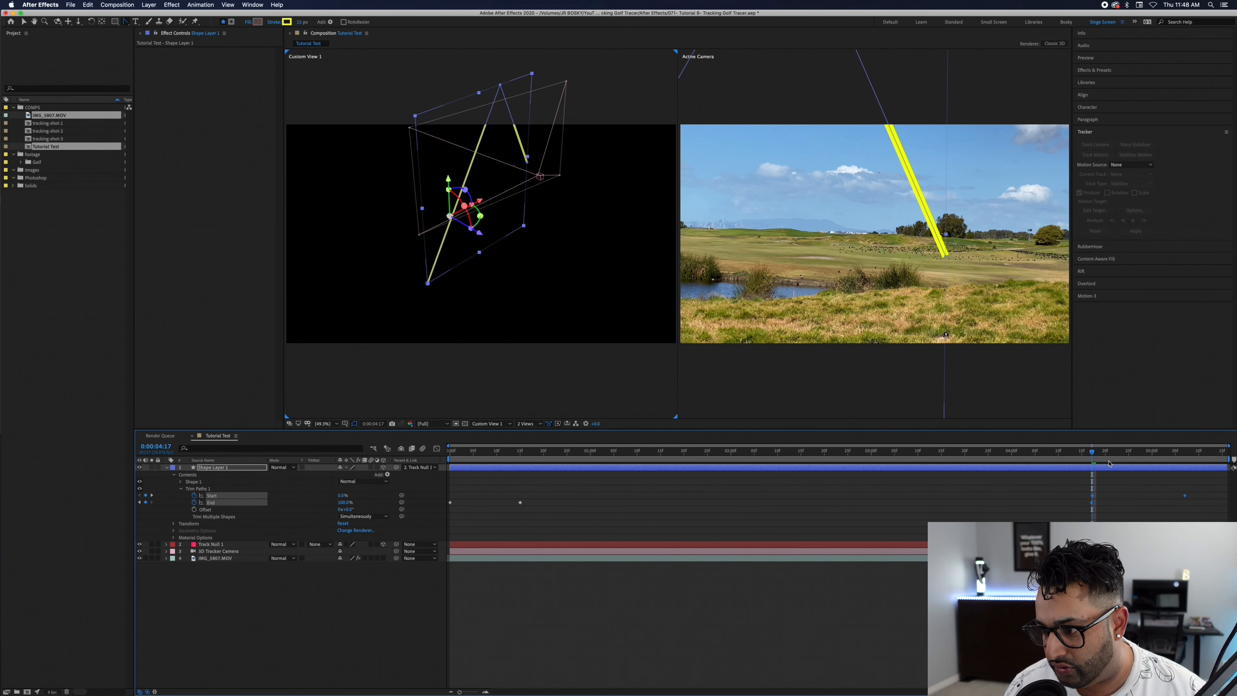
{"action": "left_click_drag", "start_coordinate": [1093, 454], "coordinate": [562, 475]}
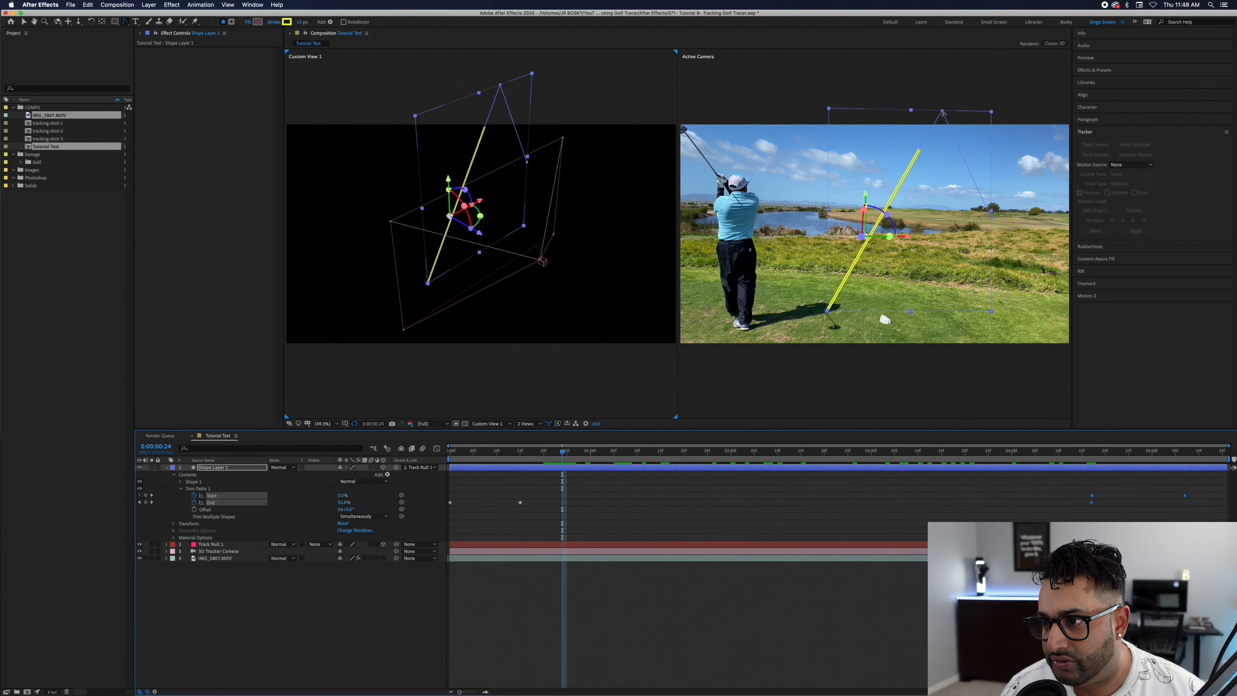
- Round the path's peak into a smooth arc, adjust the peak's position and preview the tracer animation
{"action": "left_click_drag", "start_coordinate": [942, 113], "coordinate": [989, 55]}
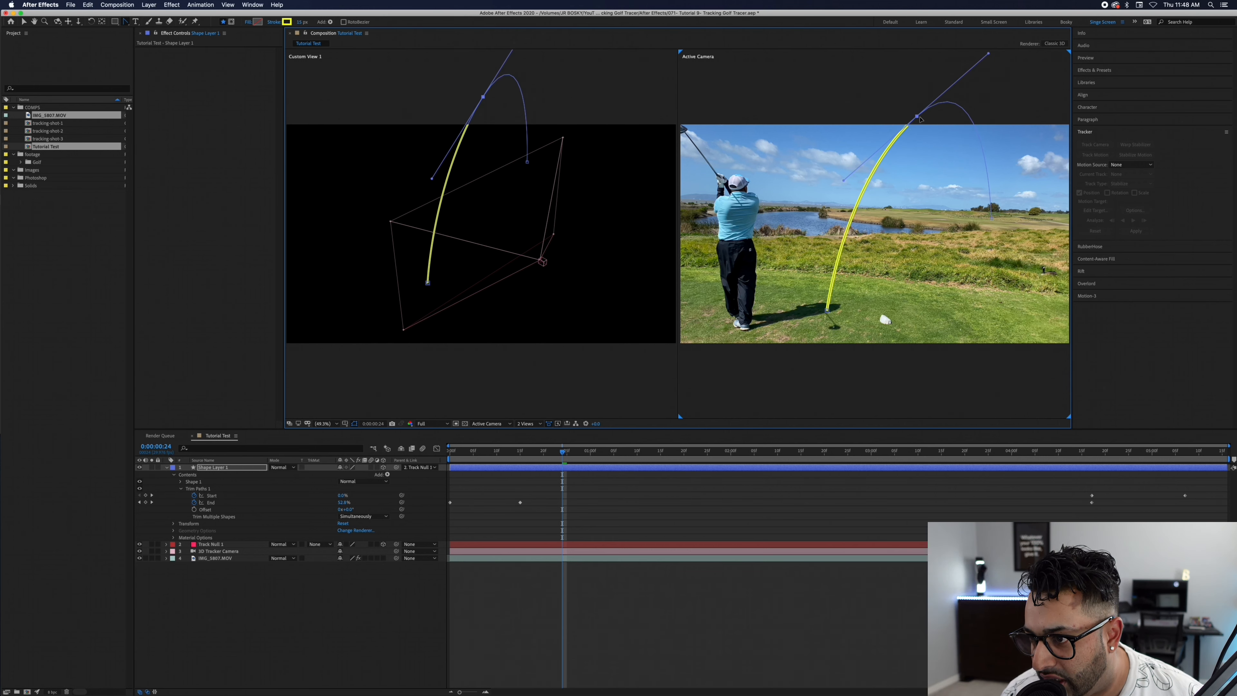
{"action": "left_click_drag", "start_coordinate": [918, 116], "coordinate": [921, 122]}
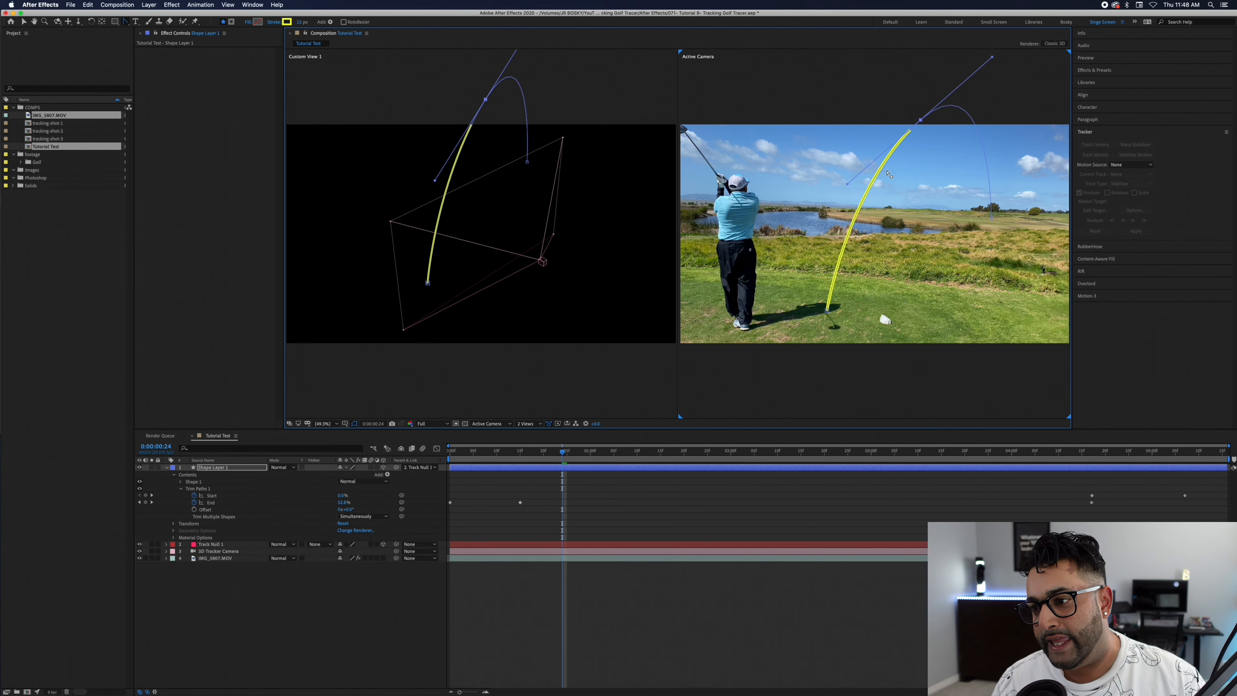
{"action": "left_click", "coordinate": [637, 619]}
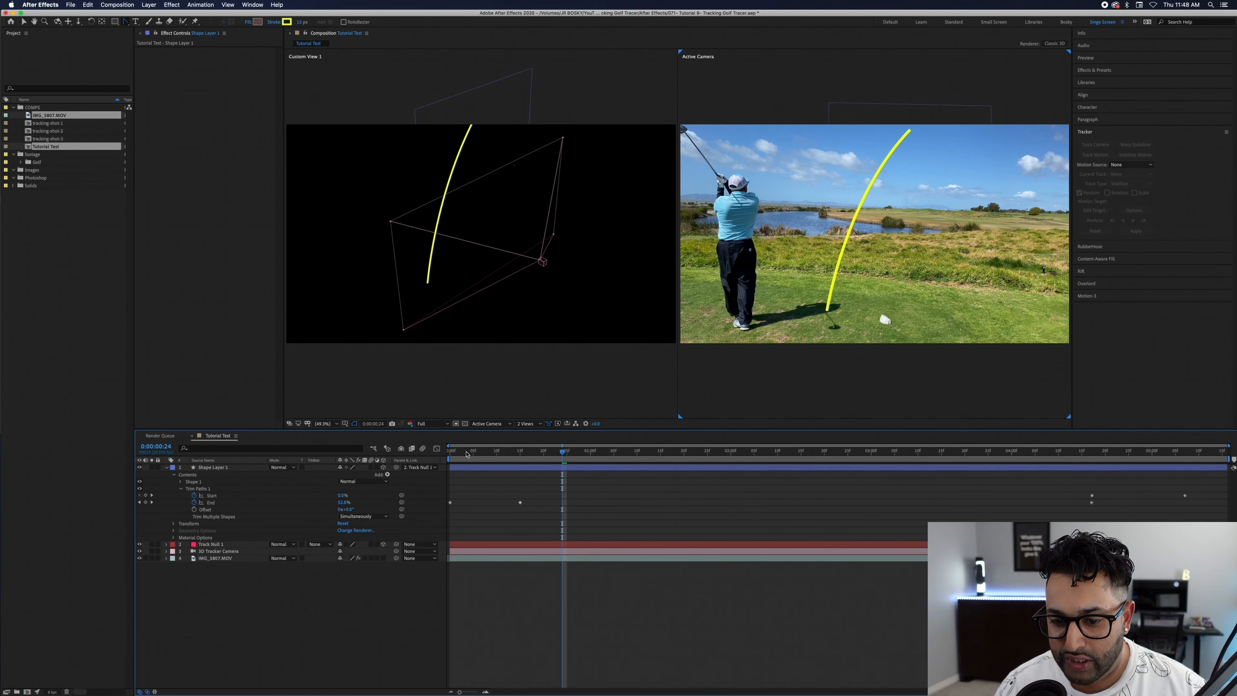
{"action": "left_click_drag", "start_coordinate": [466, 452], "coordinate": [443, 454]}
{"action": "key", "text": "space"}
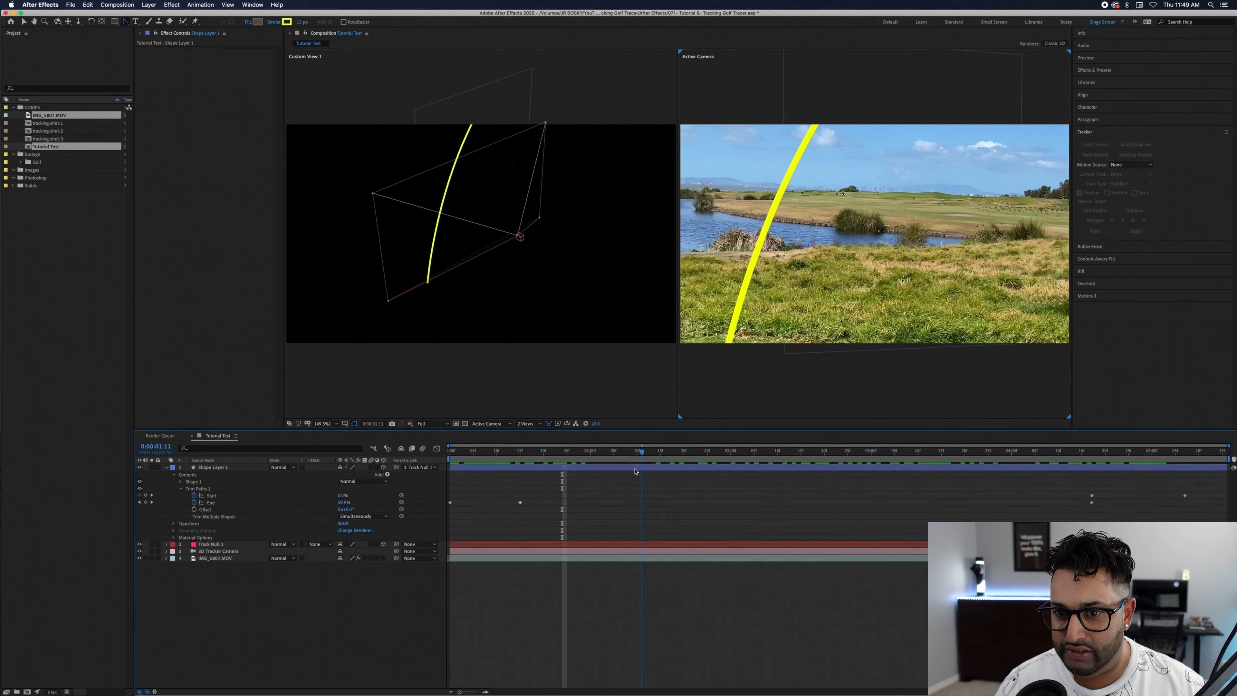
{"action": "left_click_drag", "start_coordinate": [593, 472], "coordinate": [544, 476]}
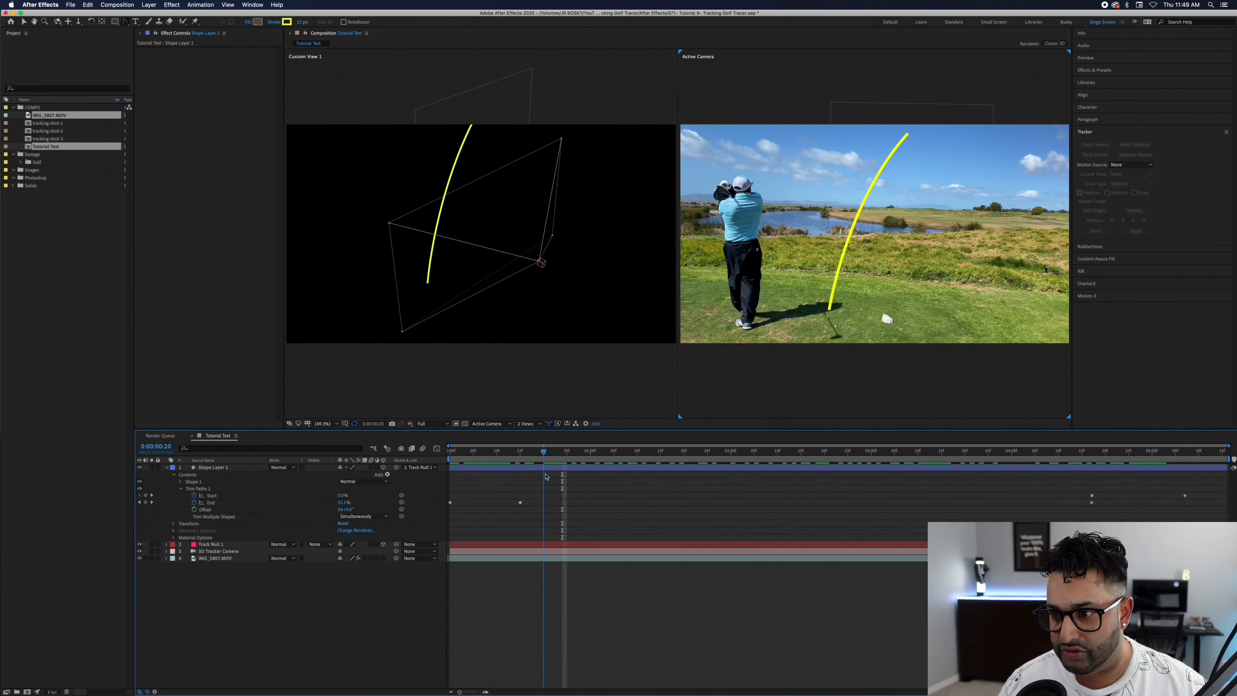
- Lower the arc's peak slightly, shorten its outgoing curve handle and play back the tracer
{"action": "left_click", "coordinate": [469, 91]}
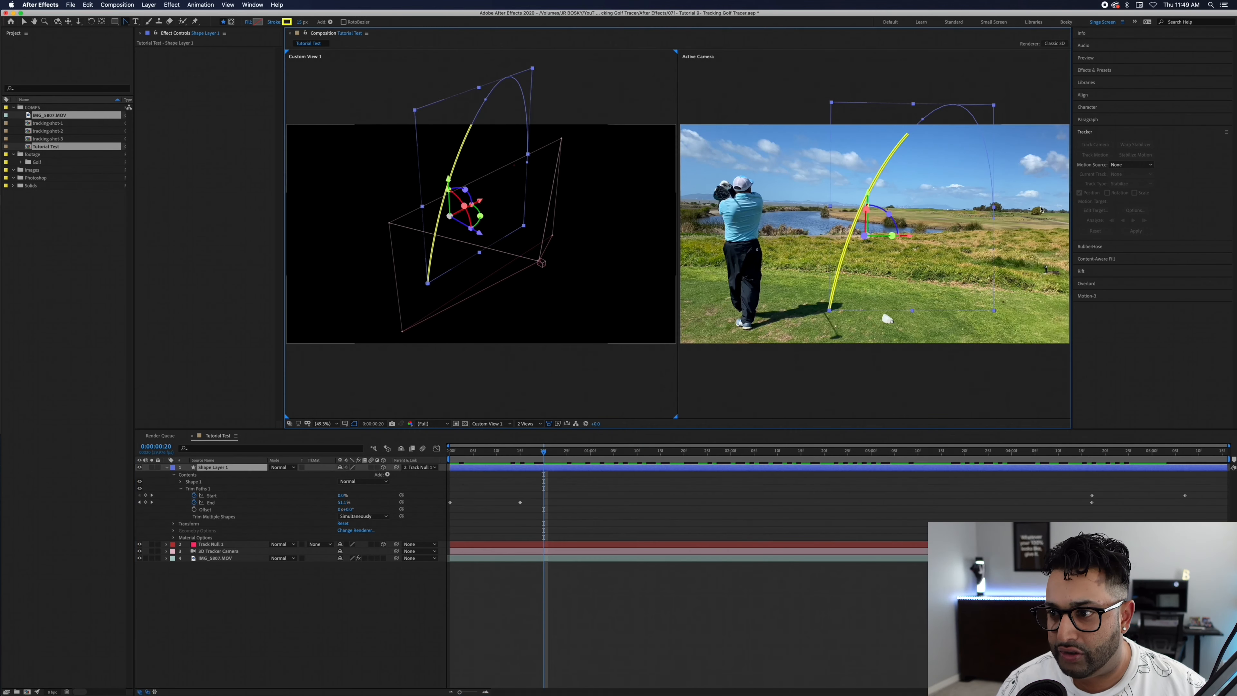
{"action": "mouse_move", "coordinate": [923, 122]}
{"action": "left_mouse_down"}
{"action": "mouse_move", "coordinate": [920, 145]}
{"action": "mouse_move", "coordinate": [920, 125]}
{"action": "left_mouse_up"}
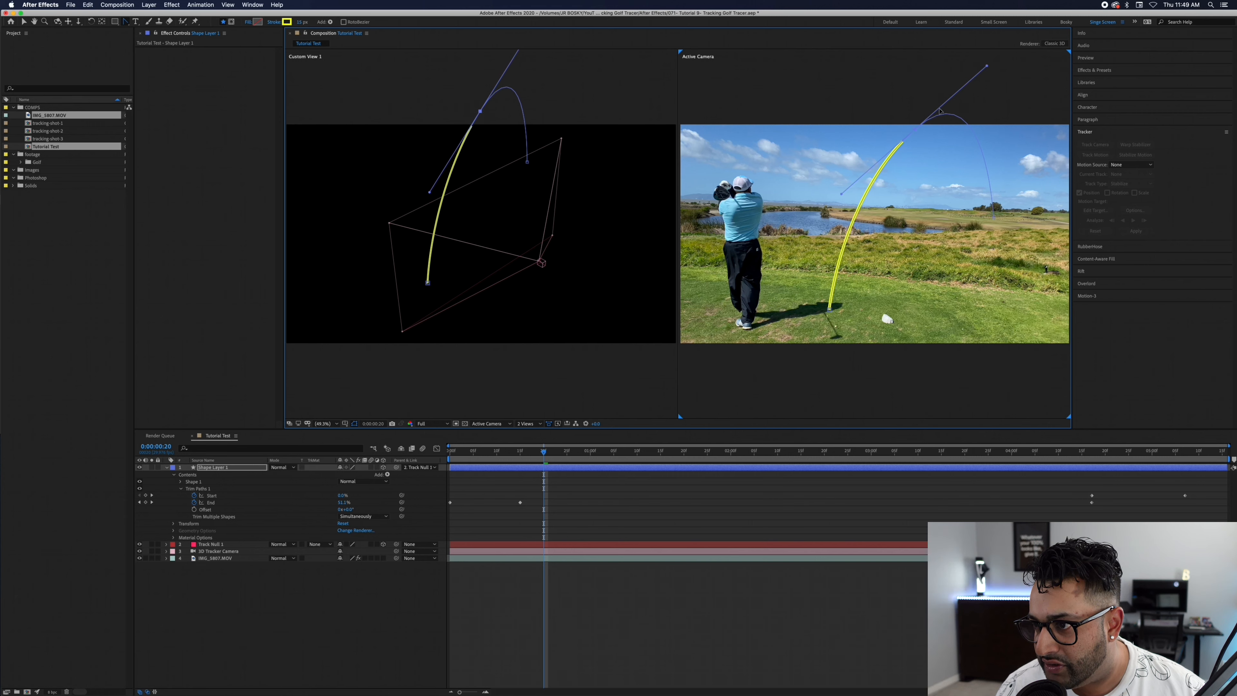
{"action": "left_click_drag", "start_coordinate": [988, 67], "coordinate": [952, 97]}
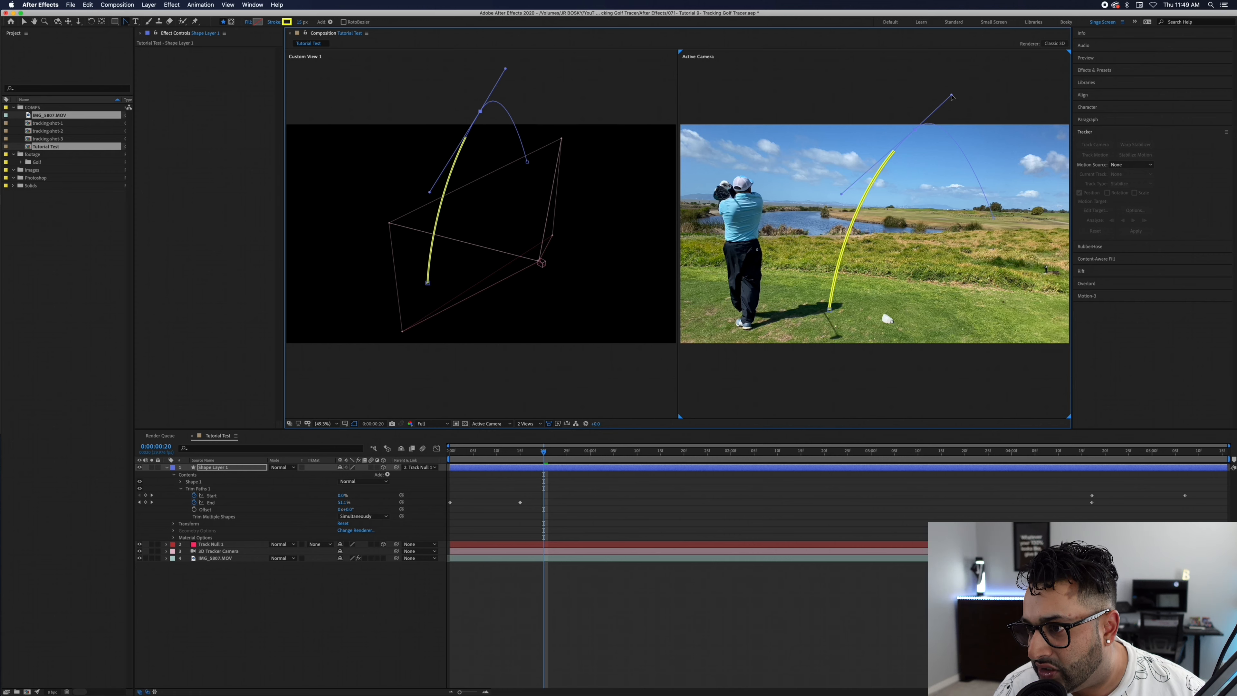
{"action": "key", "text": "space"}
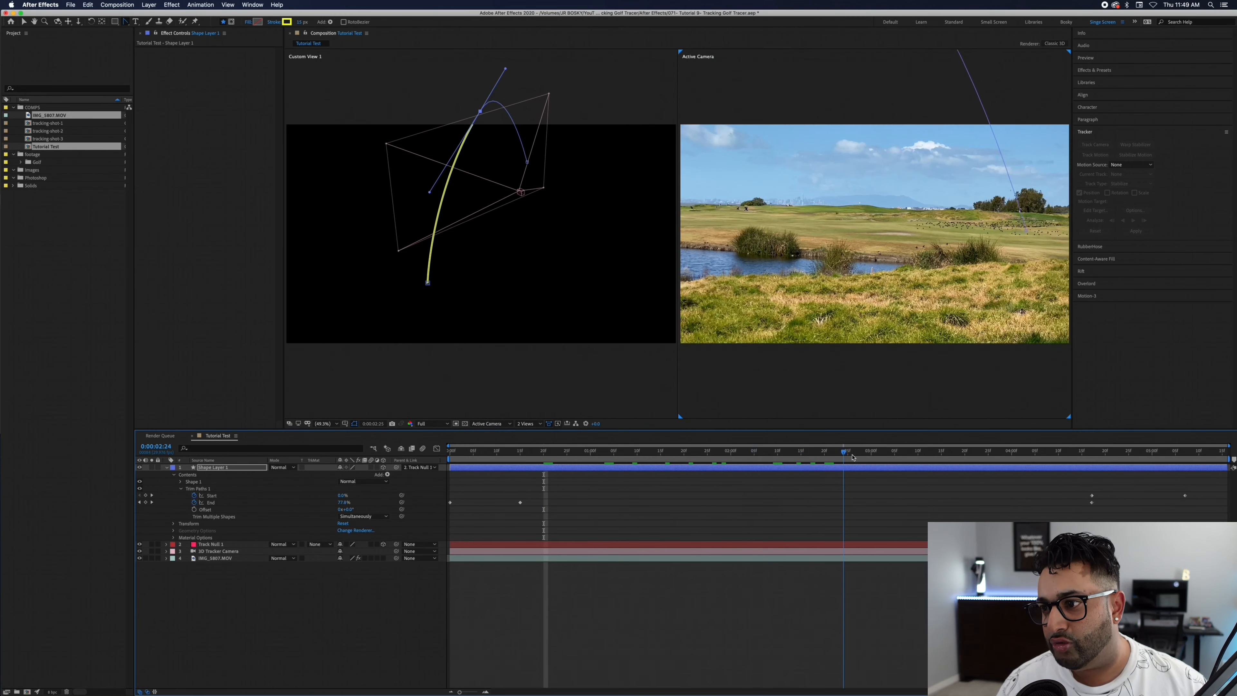
- Delay the last Trim Paths Start keyframe to near the end of the composition, and return to a single Active Camera view
{"action": "left_click_drag", "start_coordinate": [983, 455], "coordinate": [1163, 492]}
{"action": "left_click", "coordinate": [1179, 487]}
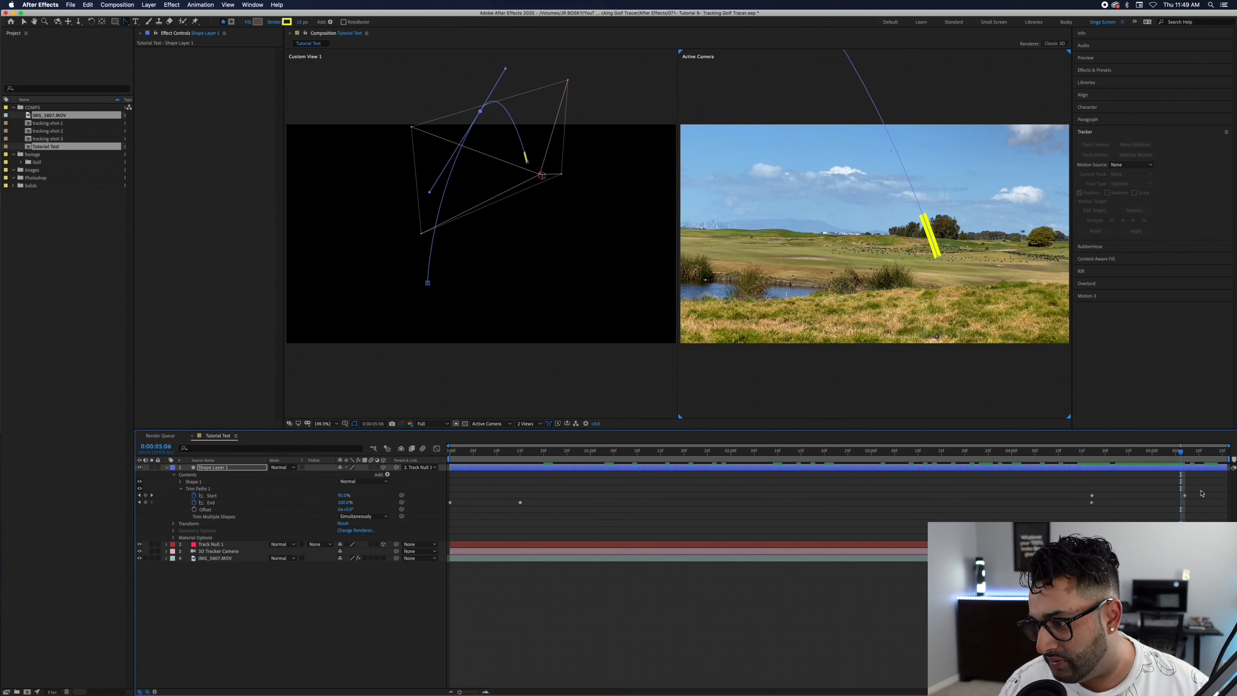
{"action": "left_click_drag", "start_coordinate": [1184, 497], "coordinate": [1217, 501]}
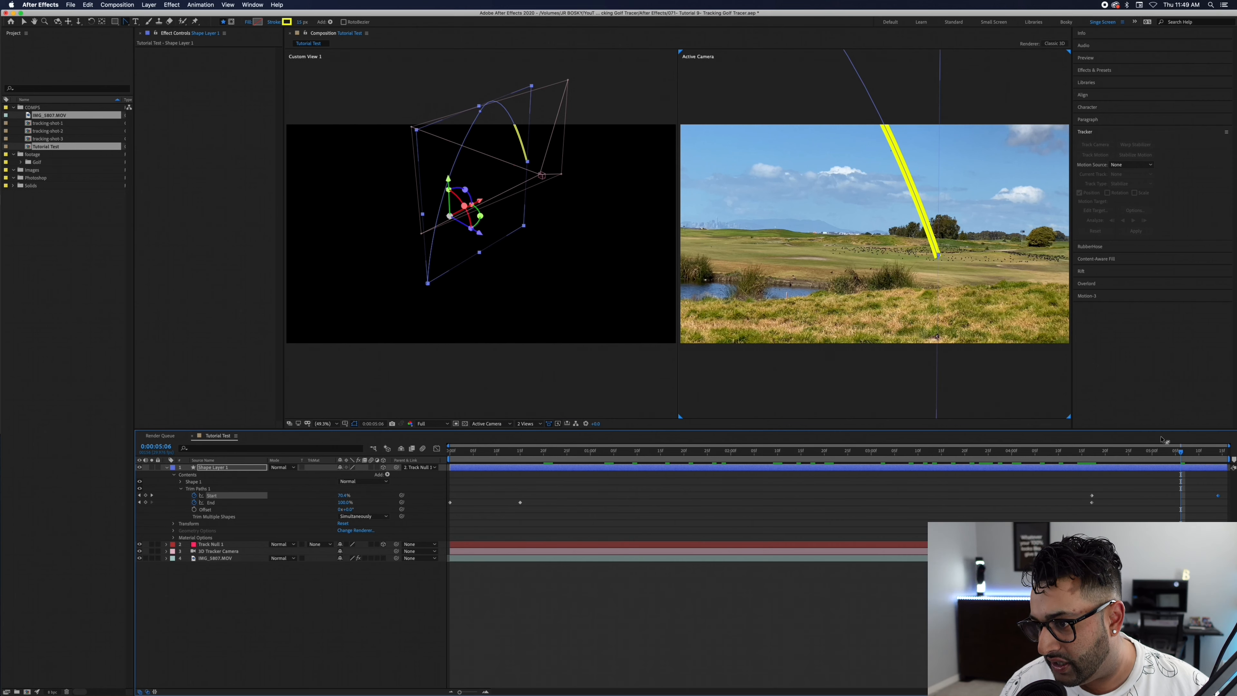
{"action": "left_click_drag", "start_coordinate": [1152, 454], "coordinate": [449, 454]}
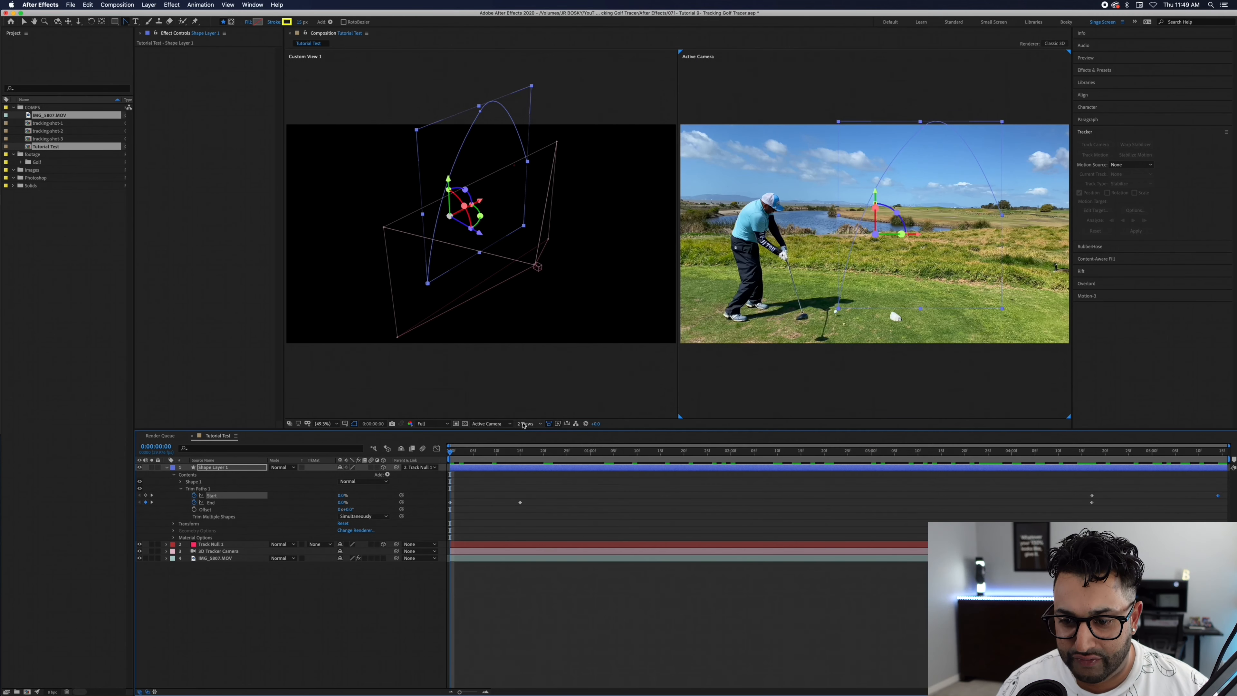
{"action": "left_click", "coordinate": [523, 424]}
{"action": "left_click", "coordinate": [529, 438]}
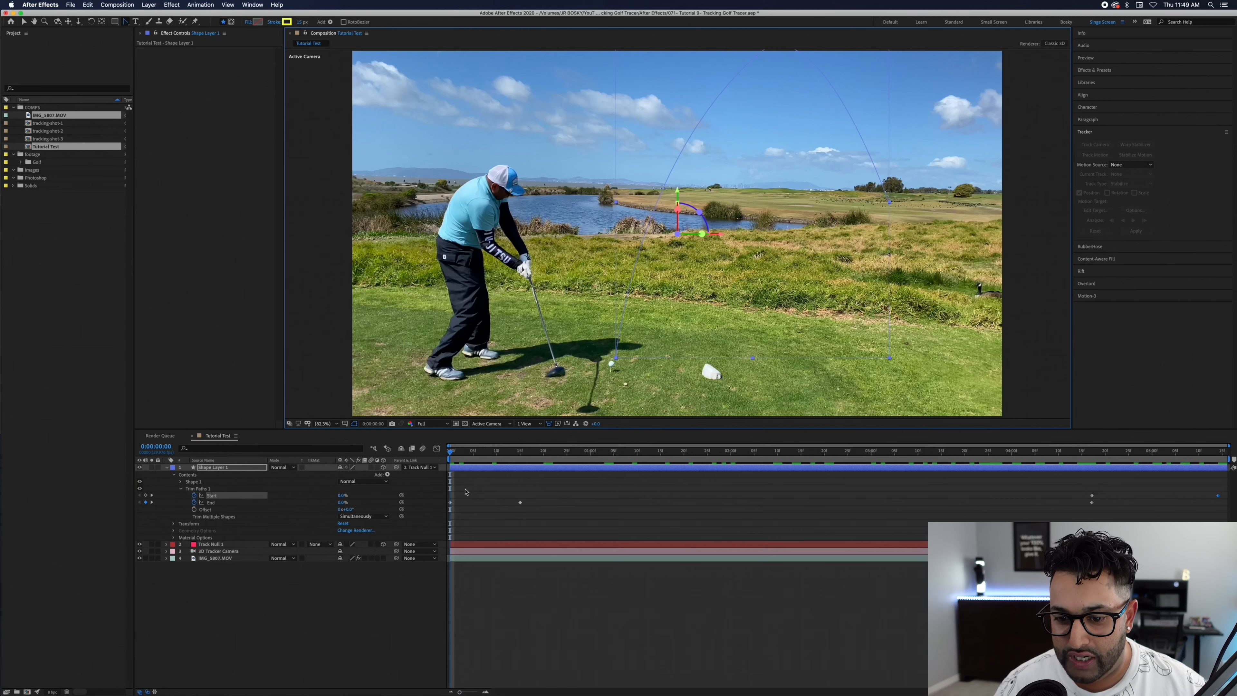
- Taper the tracer's stroke on Shape 1 with a Start Length of 40% and an End Length of 40%
{"action": "left_click_drag", "start_coordinate": [451, 454], "coordinate": [532, 457]}
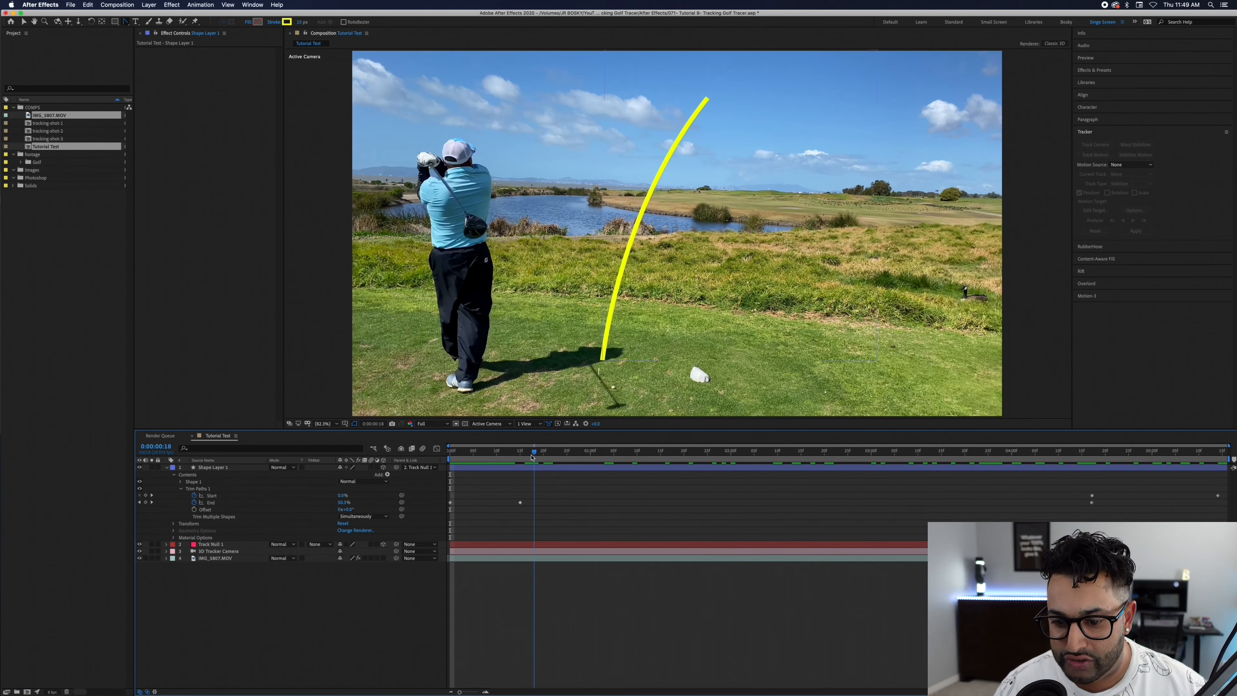
{"action": "left_click", "coordinate": [181, 481]}
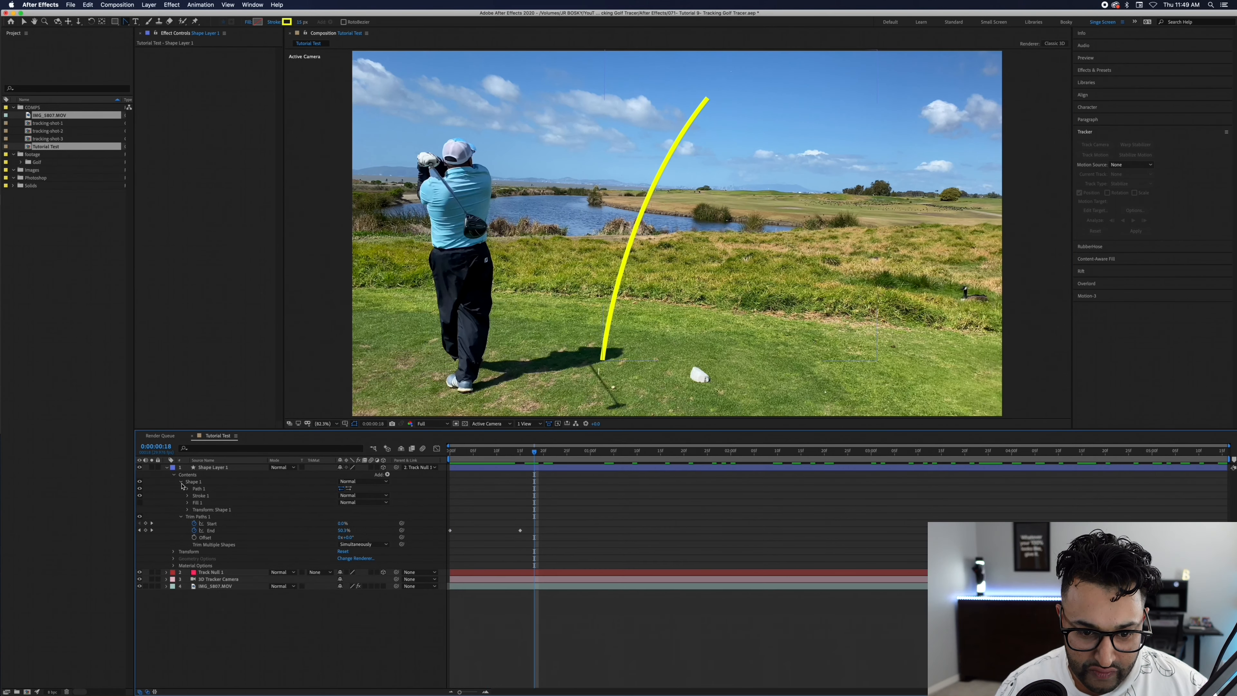
{"action": "left_click", "coordinate": [188, 495]}
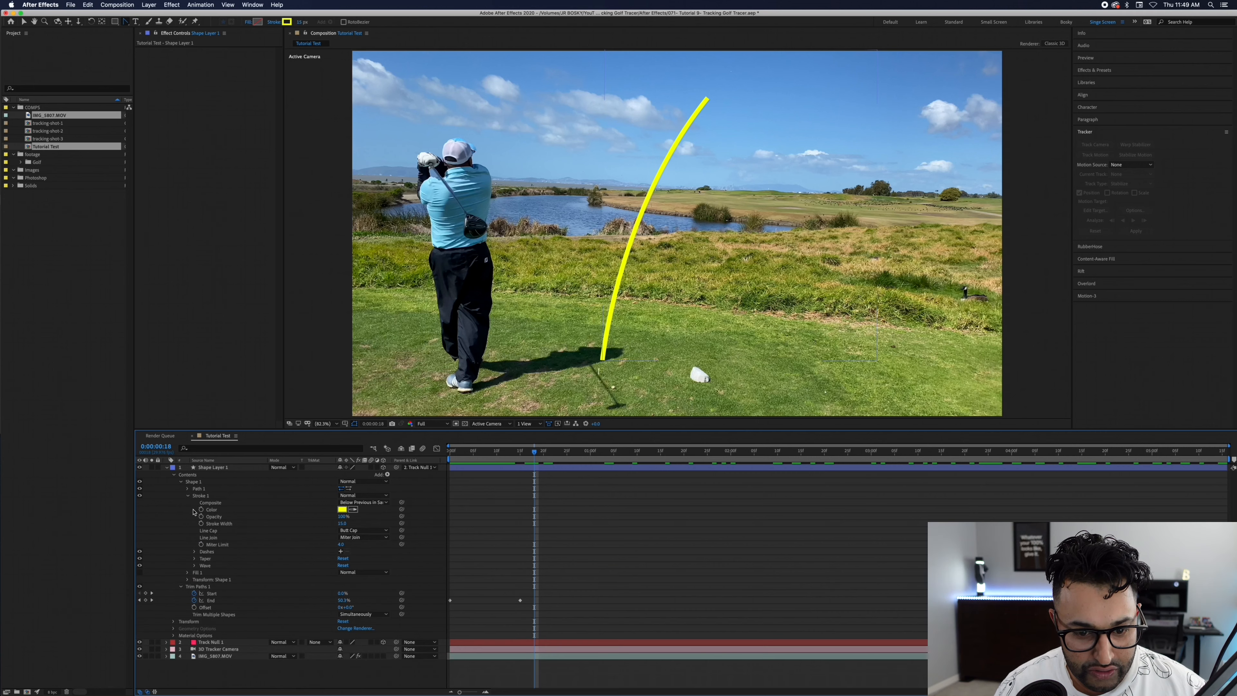
{"action": "left_click", "coordinate": [194, 559]}
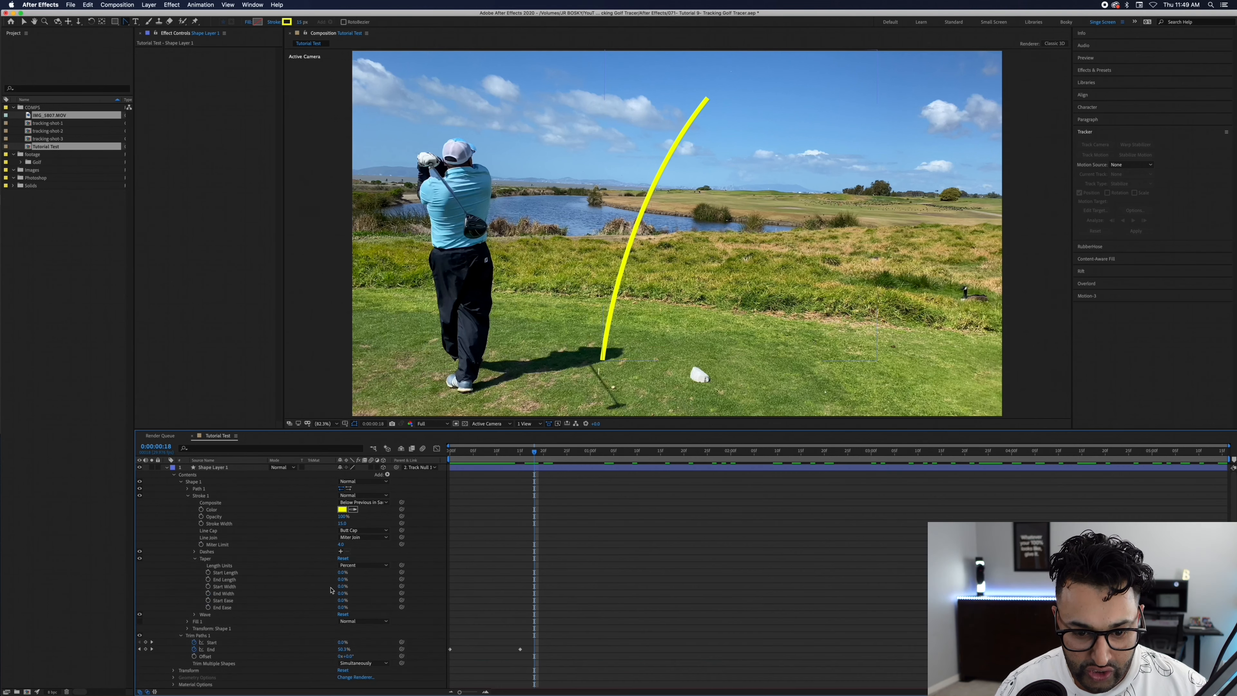
{"action": "left_click", "coordinate": [342, 573]}
{"action": "type", "text": "40"}
{"action": "key", "text": "Tab"}
{"action": "type", "text": "40"}
{"action": "key", "text": "Return"}
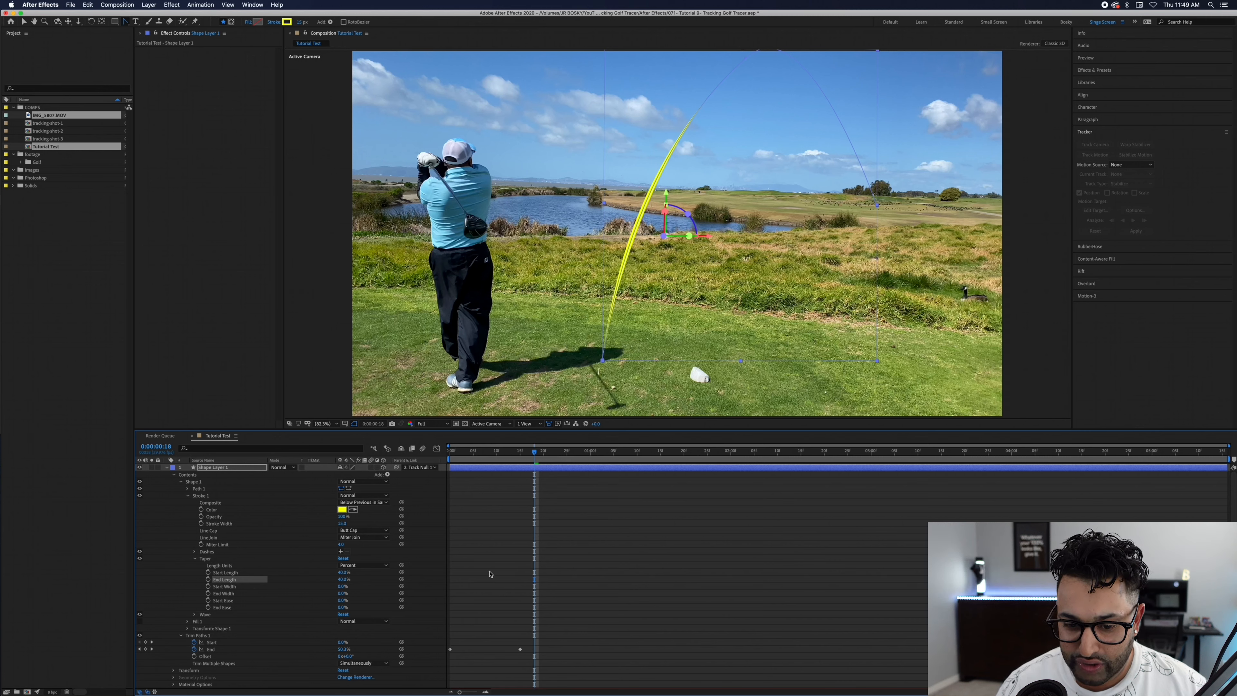
- Try a taper End Length of 100%, and undo the End Length changes while keeping the Start Length taper
{"action": "left_click", "coordinate": [341, 579]}
{"action": "key", "text": "Return"}
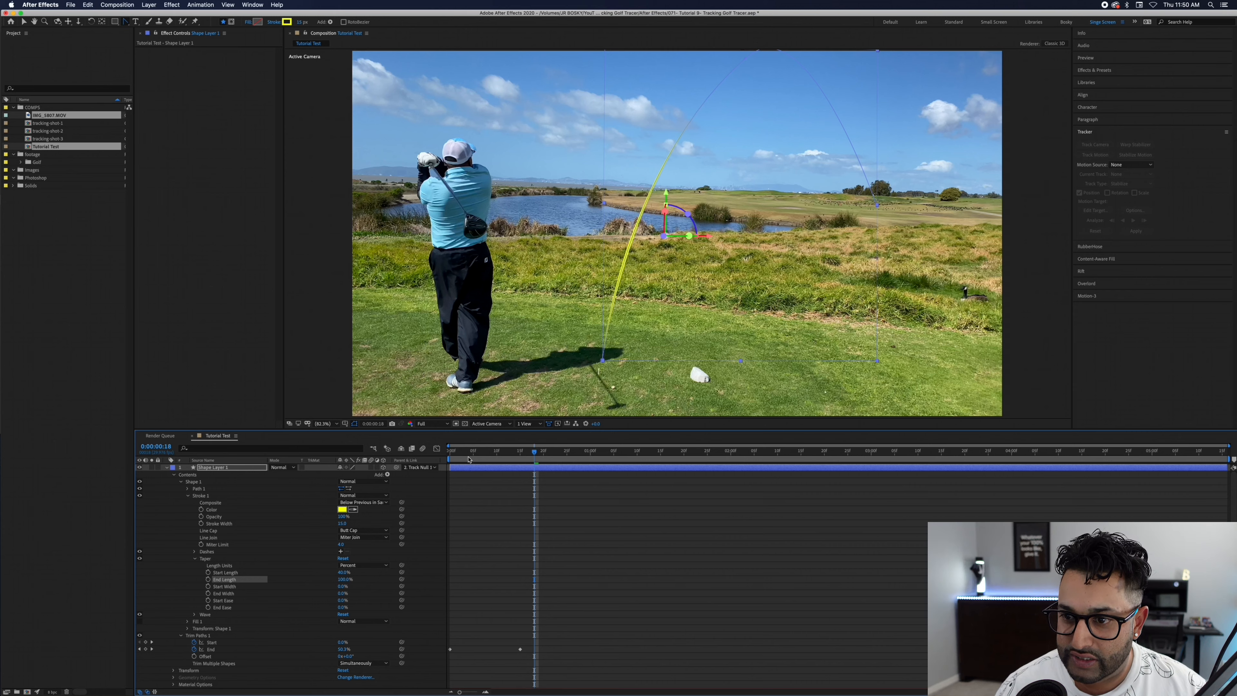
{"action": "key", "text": "super+z"}
{"action": "key", "text": "super+z"}
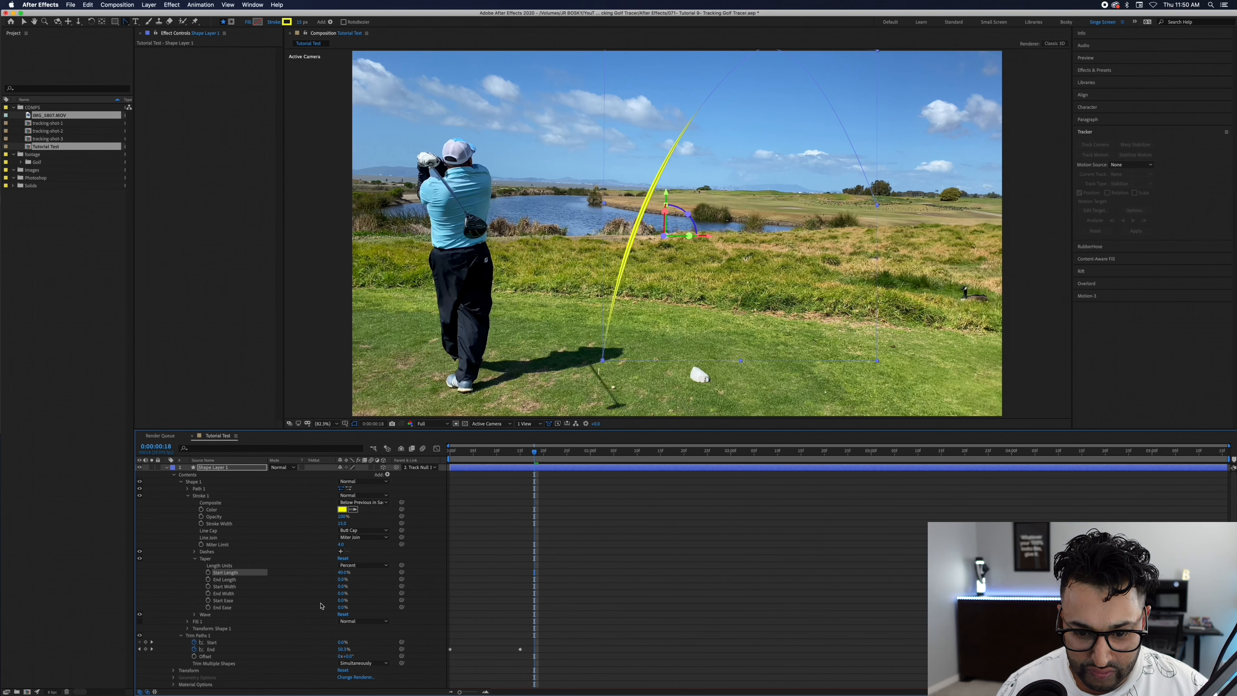
- Keyframe the taper's End Length at 0% at 0:00:02:23, rising to 40% about one second further on
{"action": "left_click_drag", "start_coordinate": [534, 452], "coordinate": [838, 474]}
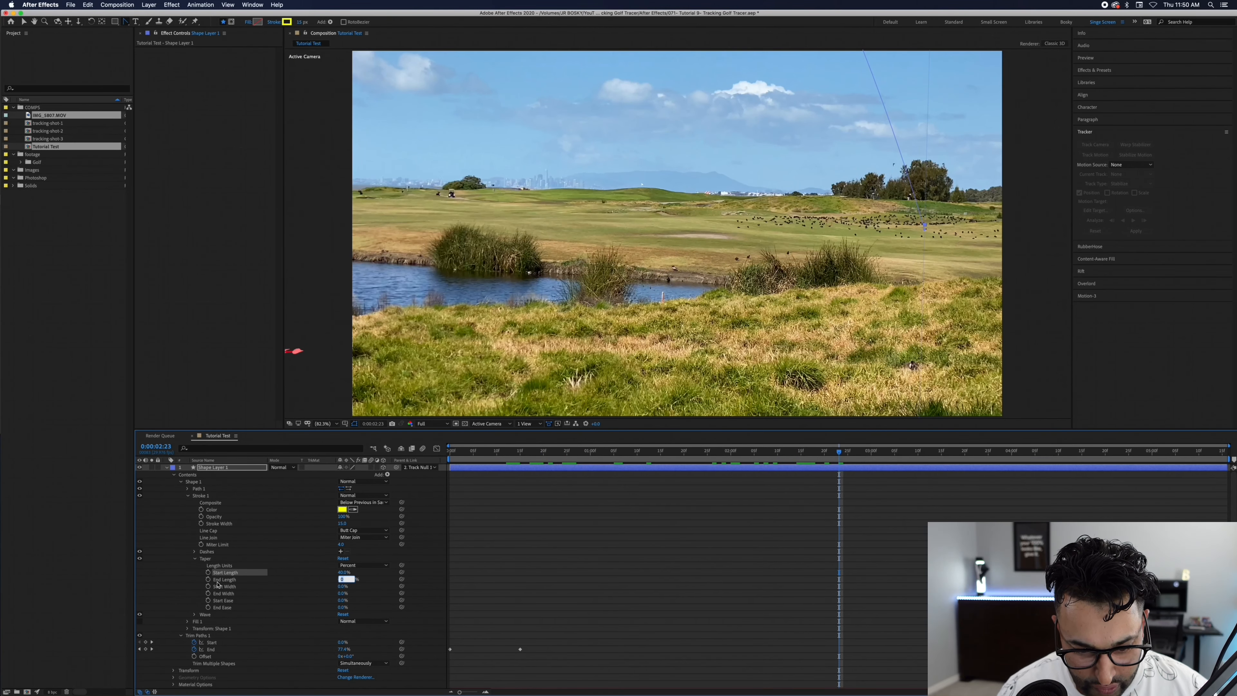
{"action": "left_click", "coordinate": [334, 580]}
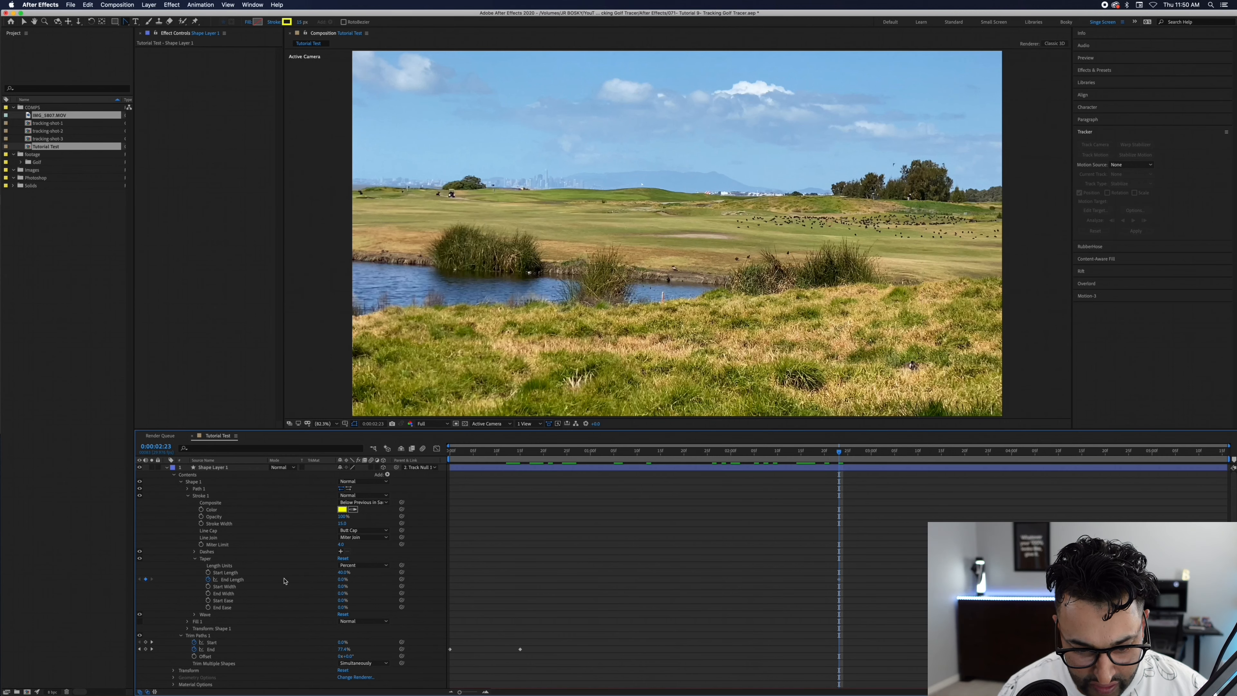
{"action": "key", "text": "Page_Down"}
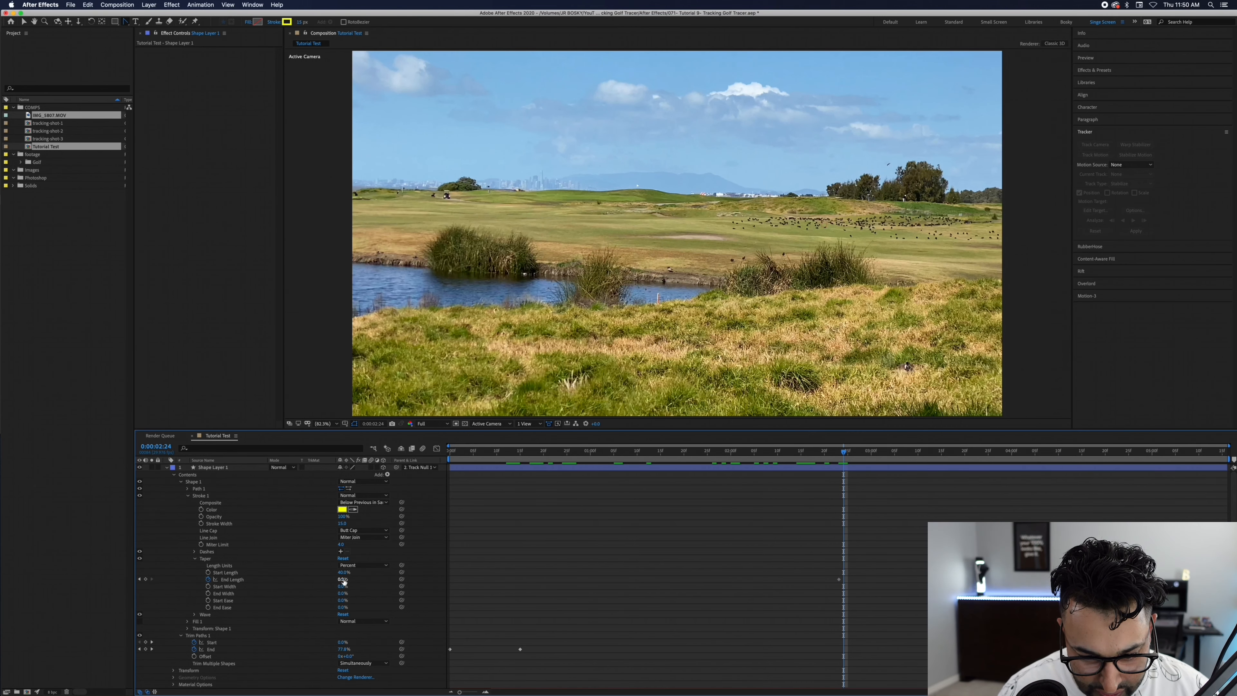
{"action": "type", "text": "40"}
{"action": "key", "text": "Return"}
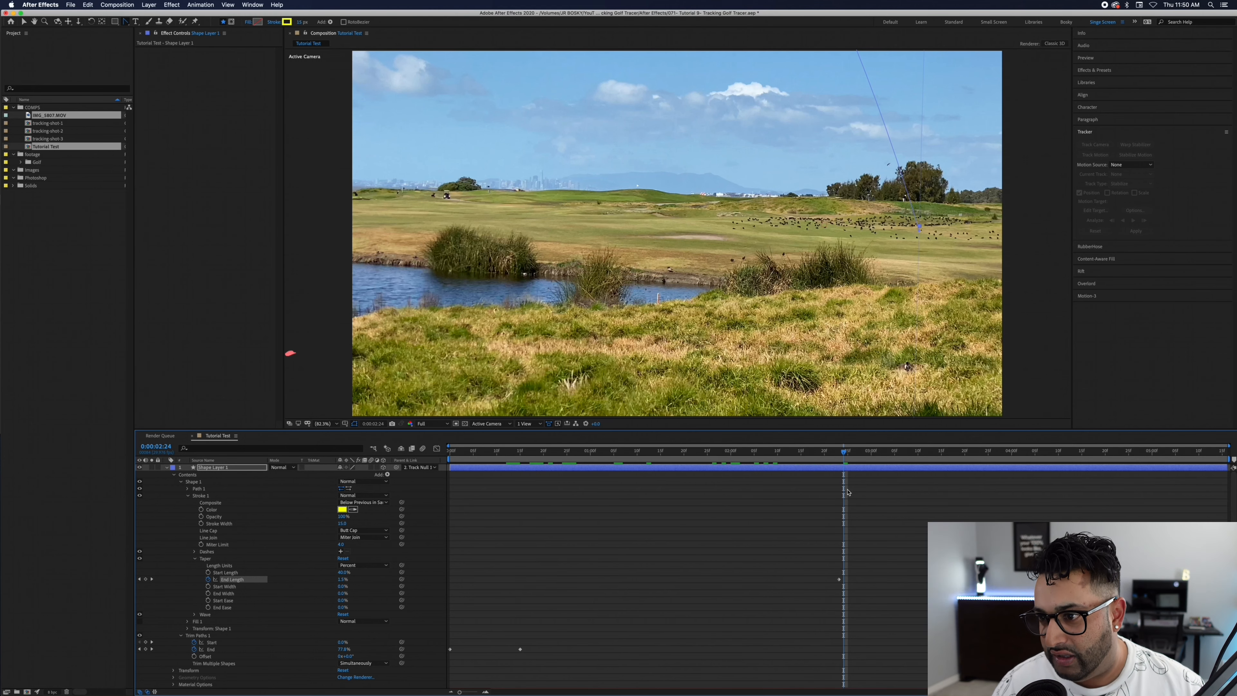
- Scrub through the second half of the shot to check the tapered end of the tracer
{"action": "left_click_drag", "start_coordinate": [844, 453], "coordinate": [1148, 478]}
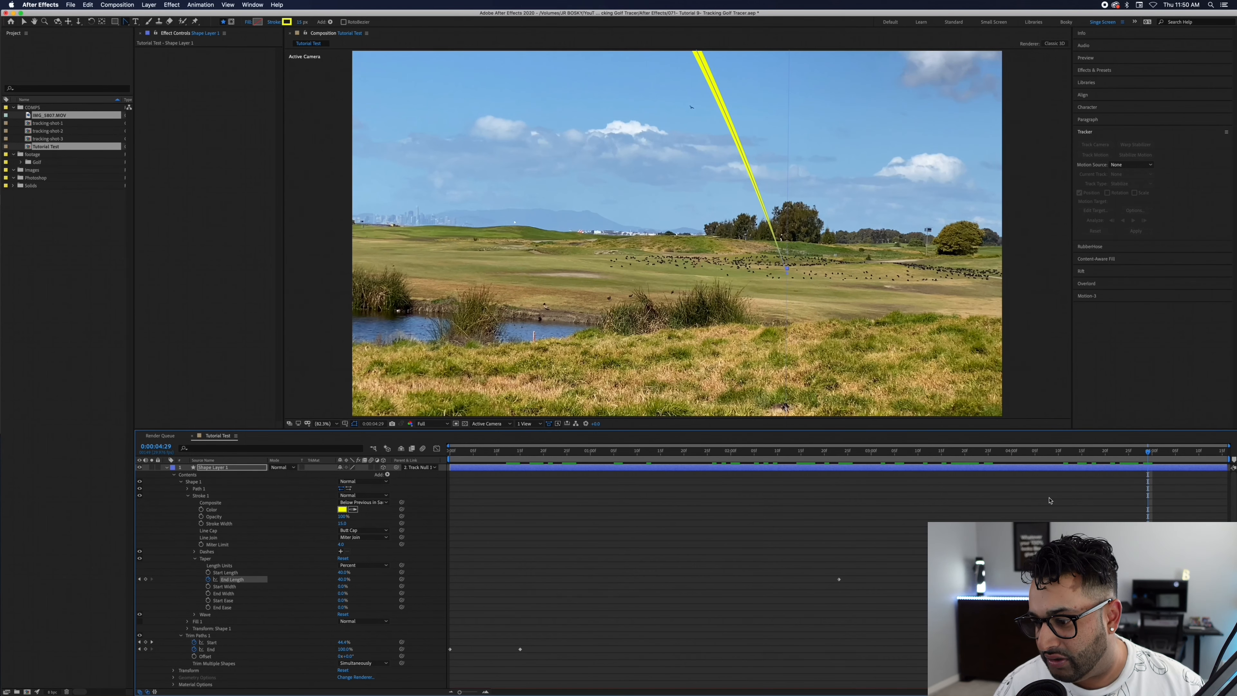
{"action": "left_click_drag", "start_coordinate": [1155, 454], "coordinate": [838, 463]}
{"action": "left_click", "coordinate": [752, 540]}
{"action": "left_click", "coordinate": [322, 423]}
{"action": "left_click", "coordinate": [322, 435]}
- Move the second Trim Paths End keyframe earlier, to just before 0:00:00:10, and review the launch from the first frame
{"action": "left_click_drag", "start_coordinate": [832, 455], "coordinate": [498, 467]}
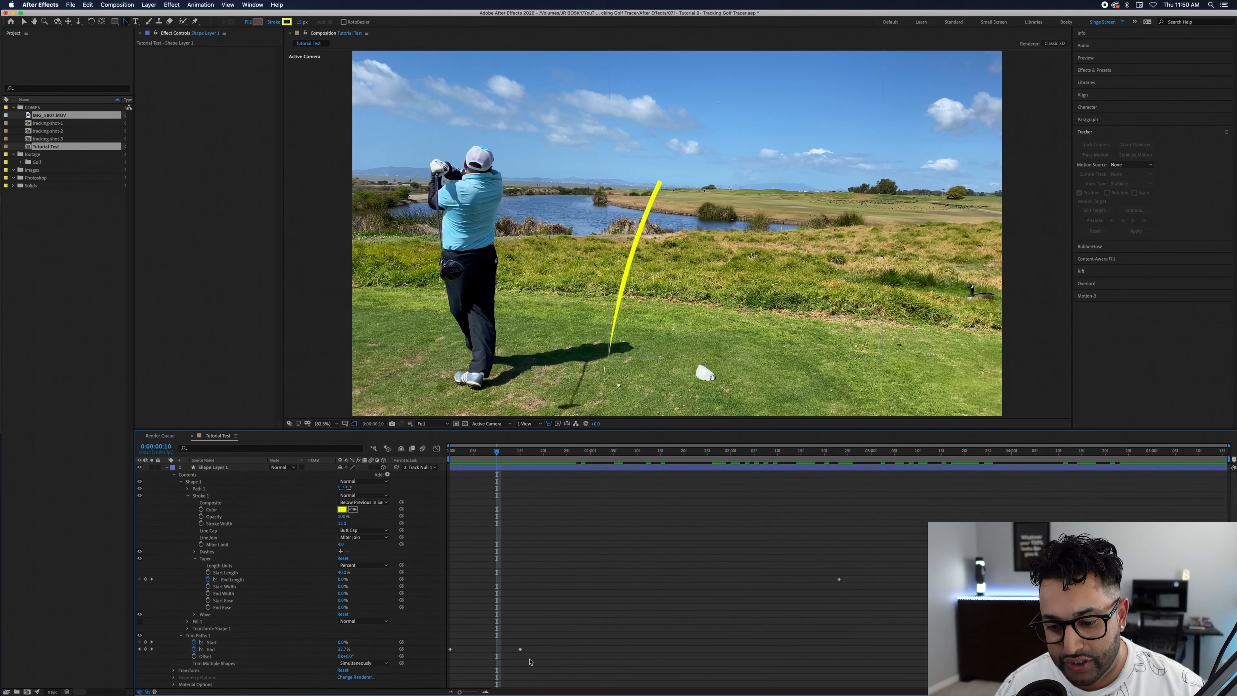
{"action": "left_click_drag", "start_coordinate": [520, 650], "coordinate": [503, 654]}
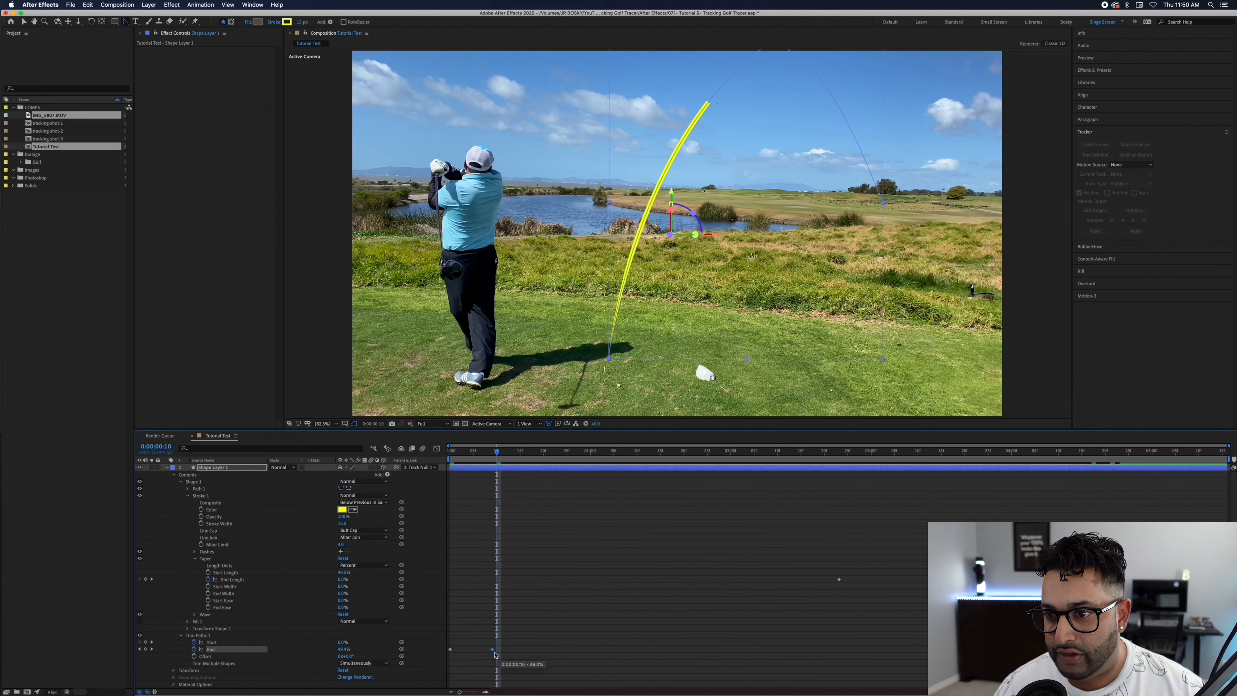
{"action": "left_click_drag", "start_coordinate": [522, 457], "coordinate": [441, 485]}
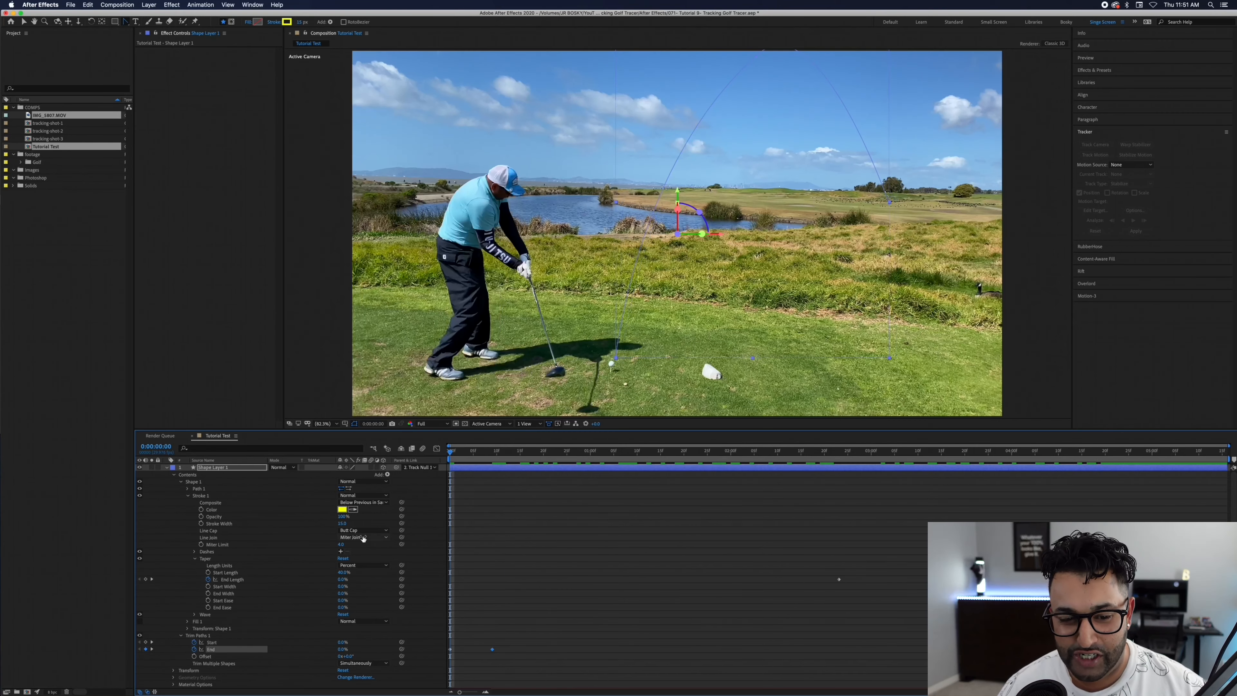
- Show only the keyframed properties of the layers and scrub through the tracer animation up to about 0:00:01:29
{"action": "left_click", "coordinate": [608, 538]}
{"action": "key", "text": "u"}
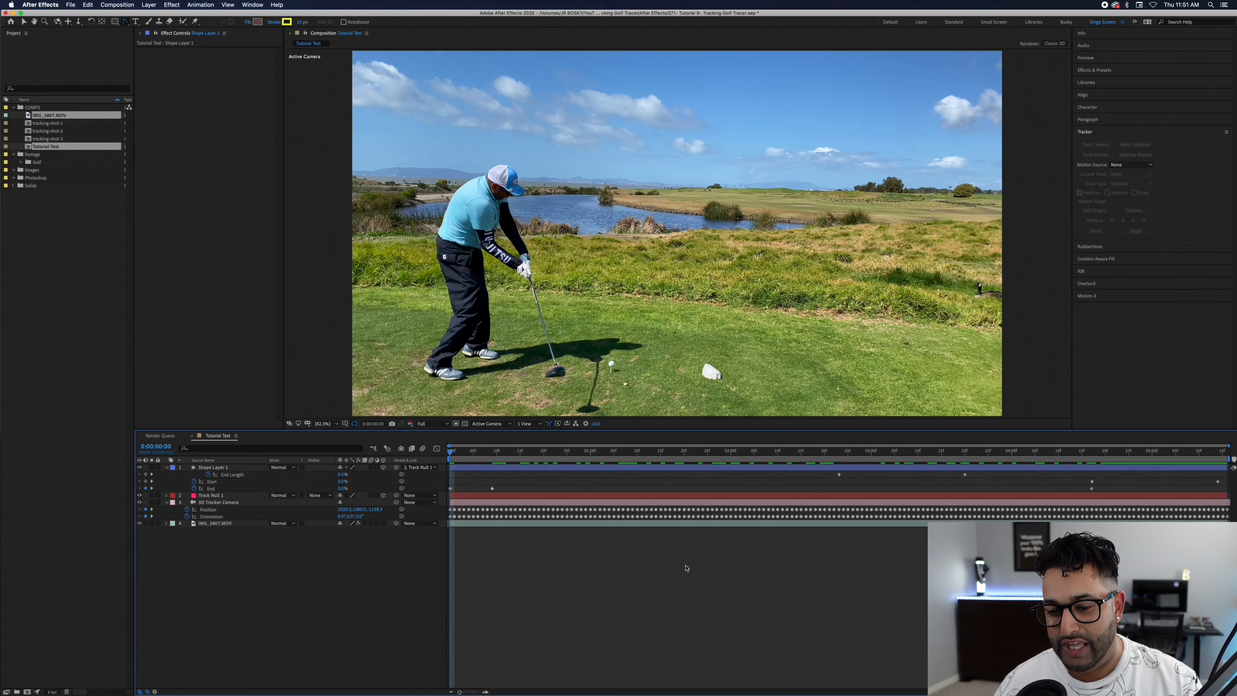
{"action": "mouse_move", "coordinate": [456, 456]}
{"action": "left_mouse_down"}
{"action": "mouse_move", "coordinate": [1056, 470]}
{"action": "mouse_move", "coordinate": [726, 489]}
{"action": "left_mouse_up"}
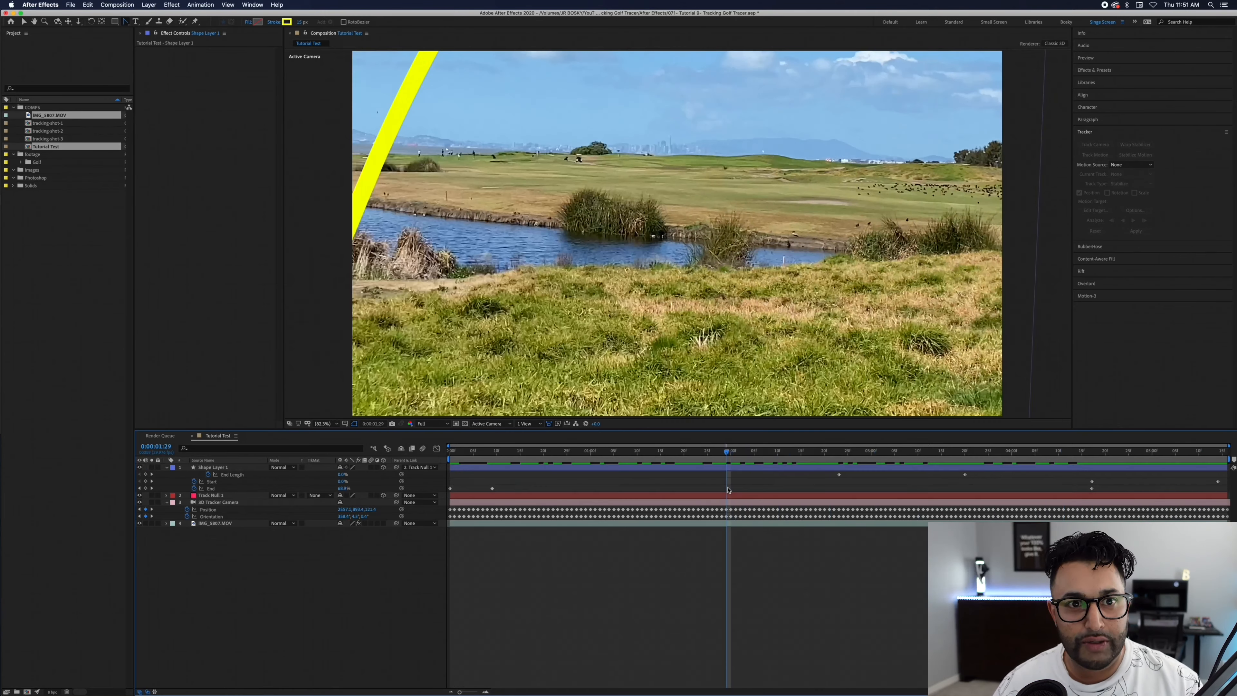